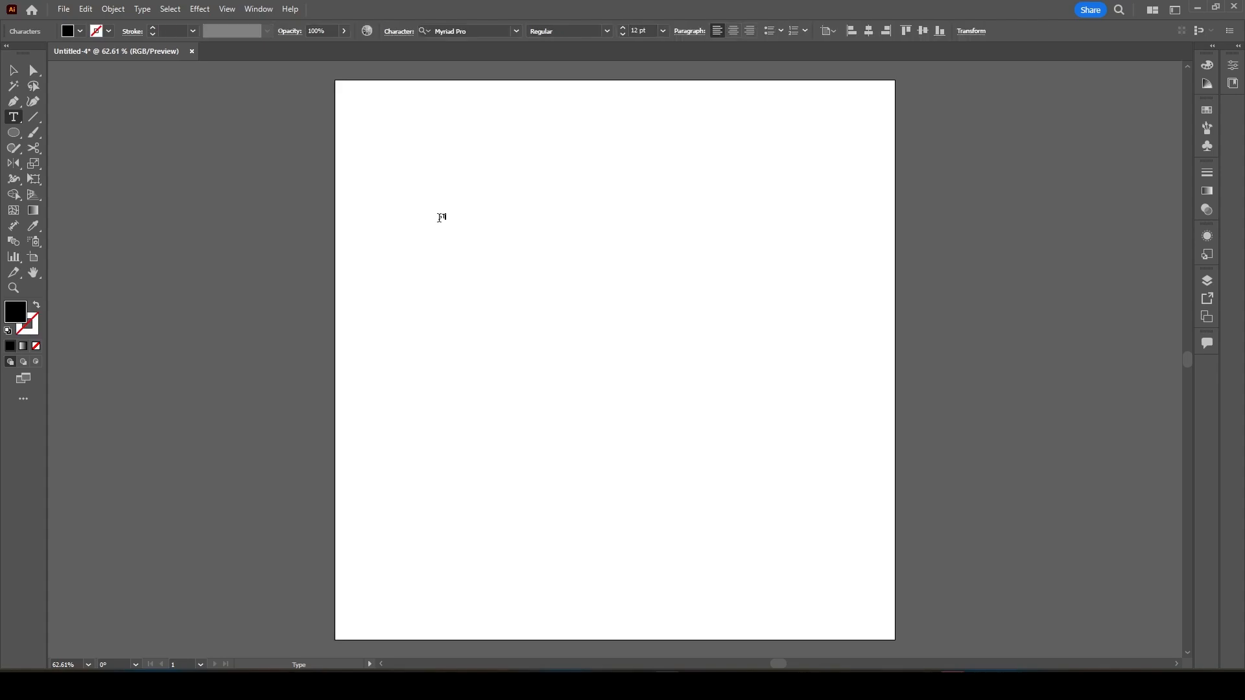
Place a line of point text on the upper part of the artboard in the Prohibition font and enlarge it to about 164 pt.
{"action": "left_click", "coordinate": [442, 218]}
{"action": "left_click", "coordinate": [492, 29]}
{"action": "type", "text": "PR"}
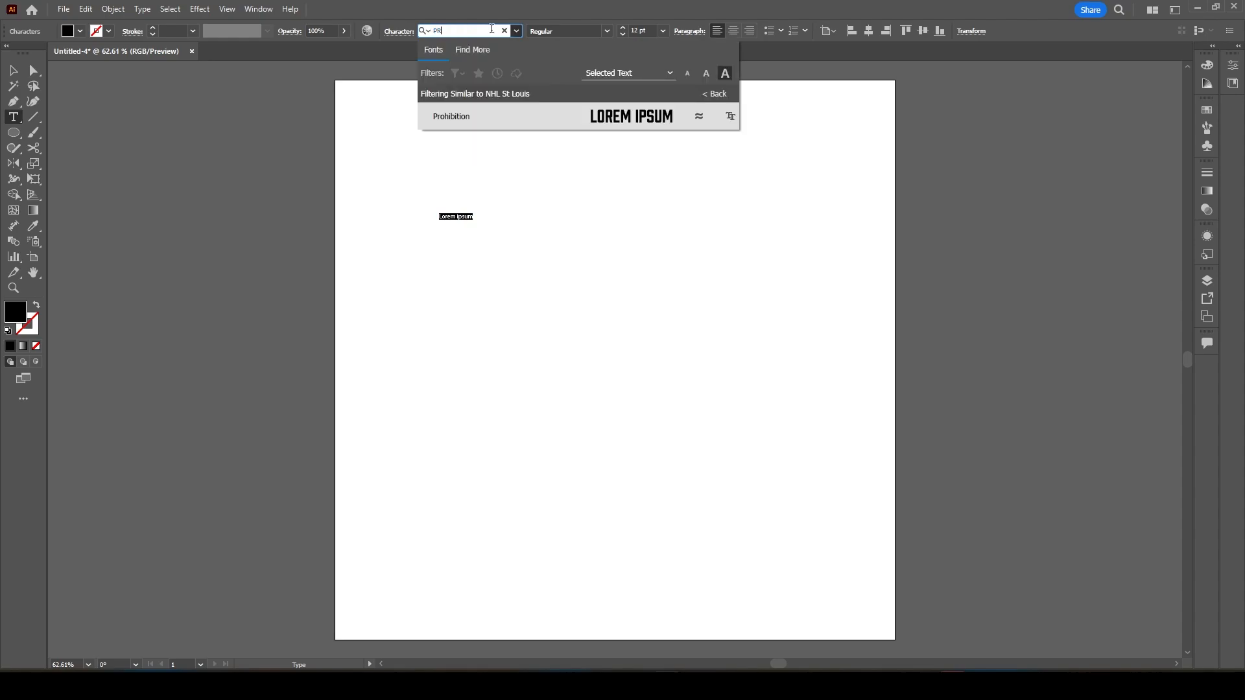
{"action": "left_click", "coordinate": [592, 123]}
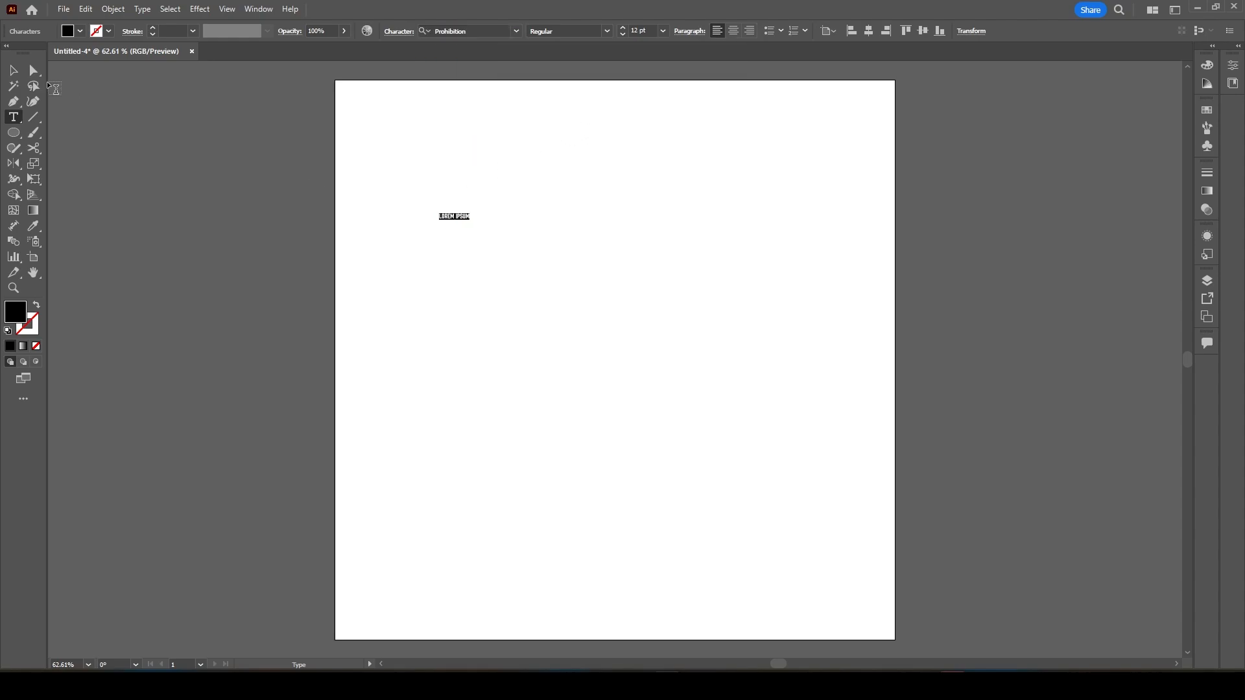
{"action": "left_click", "coordinate": [19, 75]}
{"action": "left_click_drag", "start_coordinate": [469, 222], "coordinate": [861, 364]}
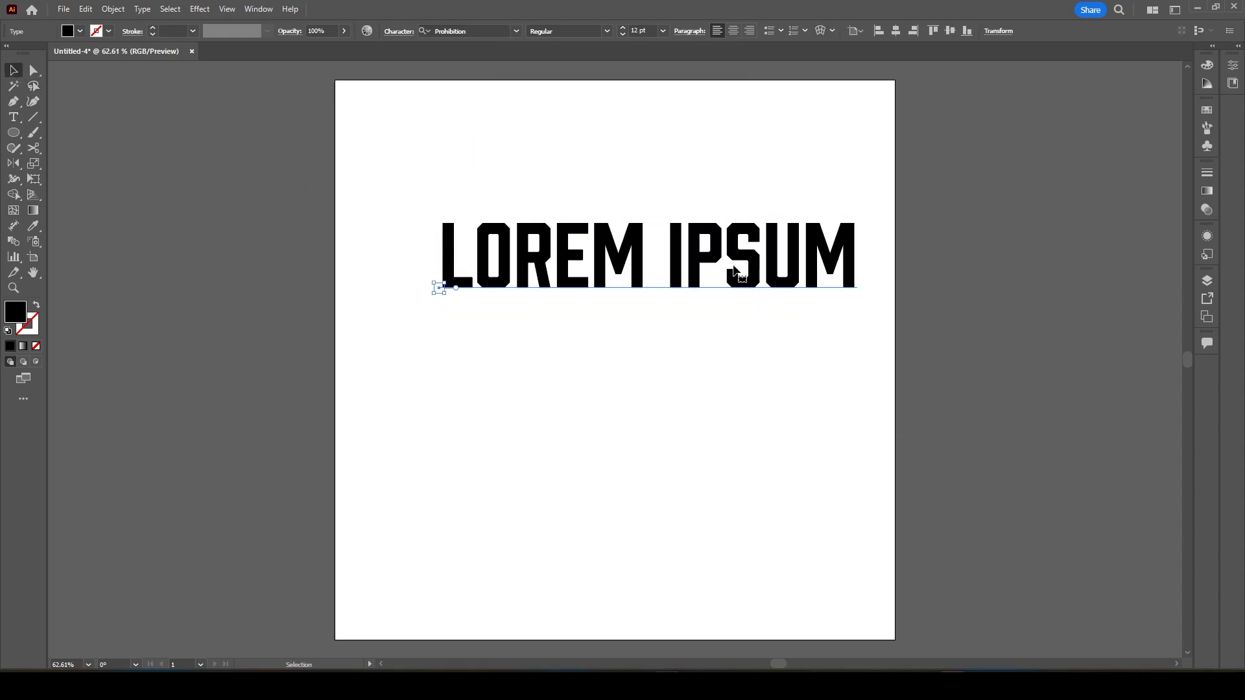
Replace the placeholder text with STAND UP.
{"action": "double_click", "coordinate": [734, 266]}
{"action": "key", "text": "ctrl+a"}
{"action": "type", "text": "STAND U"}
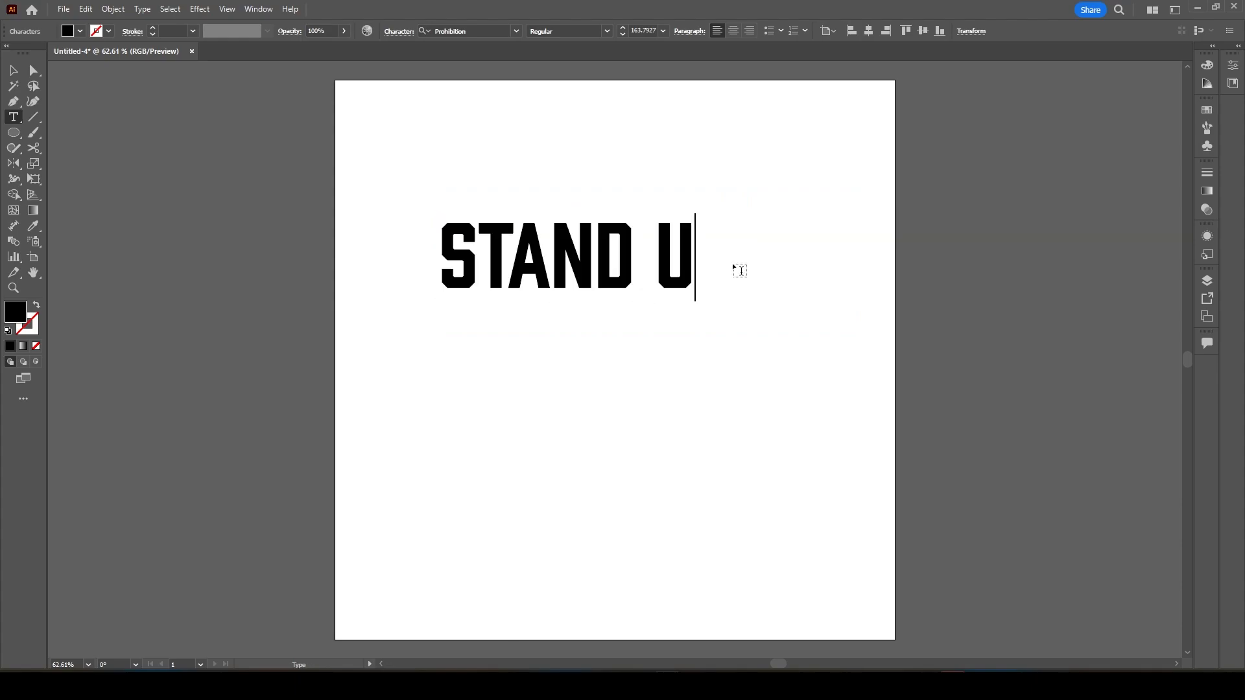
{"action": "type", "text": "P"}
{"action": "left_click", "coordinate": [19, 75]}
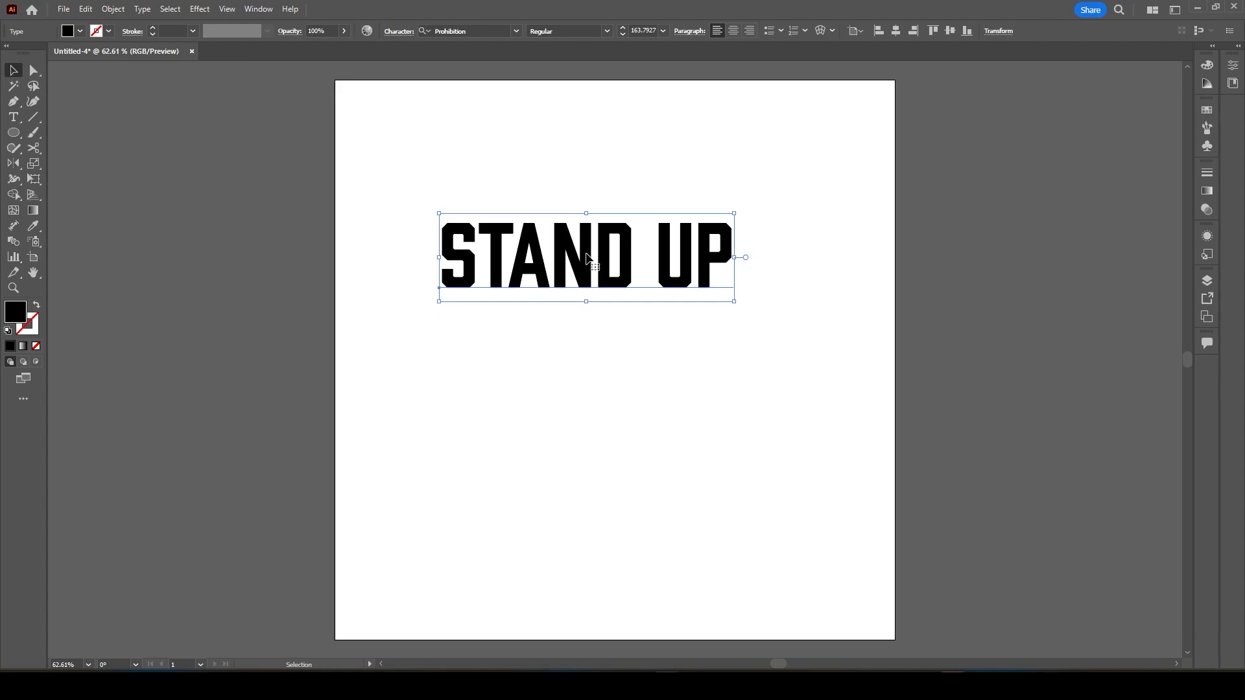
Duplicate the STAND UP text just below the original and change the copy to TO.
{"action": "left_click_drag", "start_coordinate": [589, 259], "coordinate": [593, 318], "text": "alt"}
{"action": "double_click", "coordinate": [593, 314]}
{"action": "key", "text": "ctrl+a"}
{"action": "type", "text": "TO"}
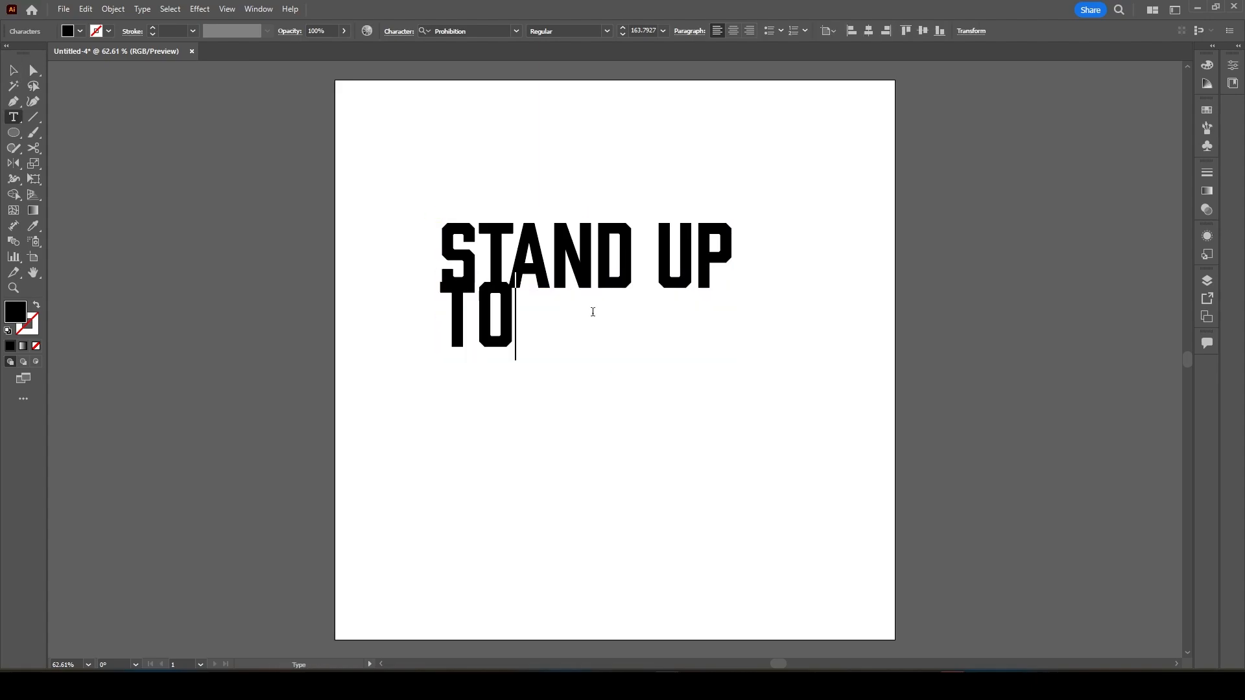
{"action": "left_click", "coordinate": [17, 73]}
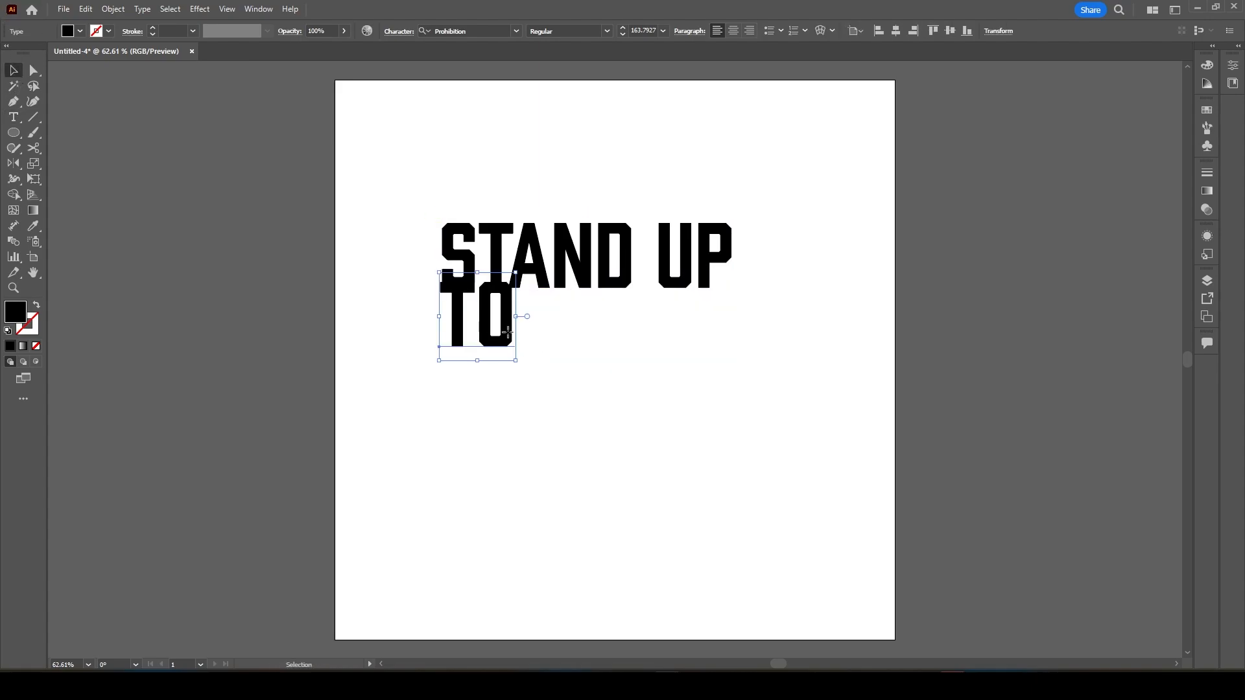
Move TO clear of the first line, duplicate it below, and change the copy to CANCER.
{"action": "left_click_drag", "start_coordinate": [480, 313], "coordinate": [559, 346]}
{"action": "left_click_drag", "start_coordinate": [559, 346], "coordinate": [559, 399], "text": "alt"}
{"action": "double_click", "coordinate": [559, 399]}
{"action": "key", "text": "ctrl+a"}
{"action": "type", "text": "CANCER"}
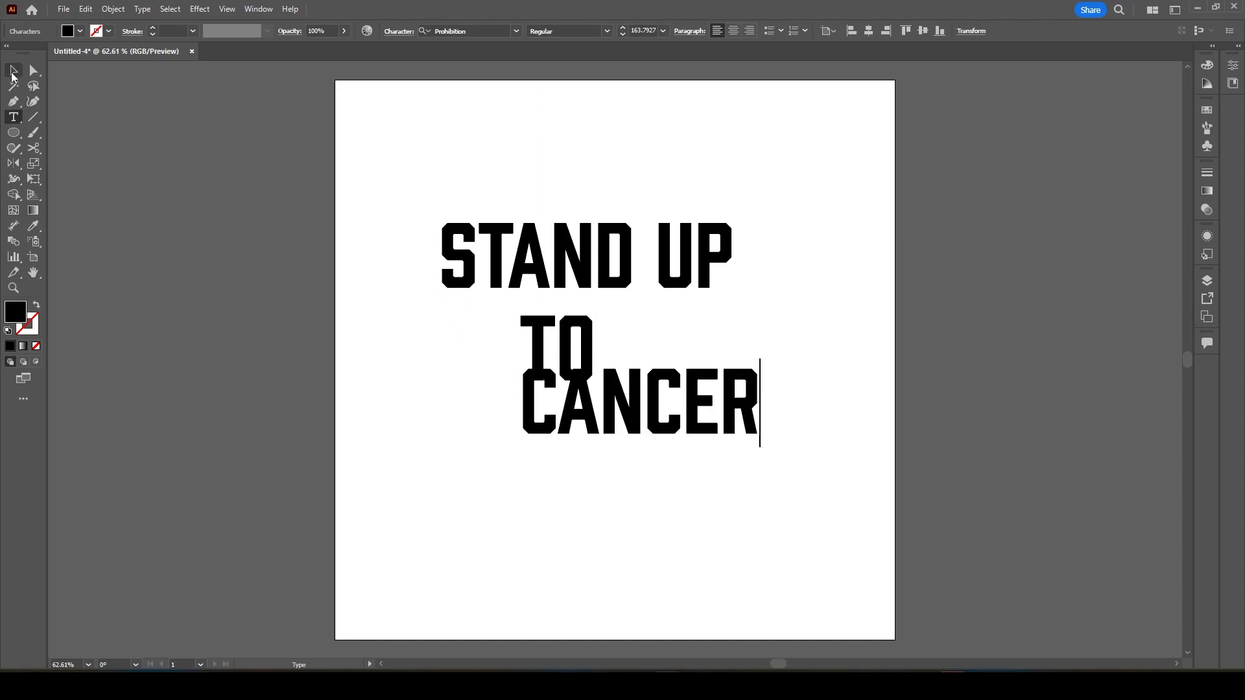
{"action": "left_click", "coordinate": [14, 76]}
Shift CANCER to the left, duplicate it below, and change the copy to BREAST CANCER AWARENESS.
{"action": "left_click_drag", "start_coordinate": [673, 409], "coordinate": [587, 529]}
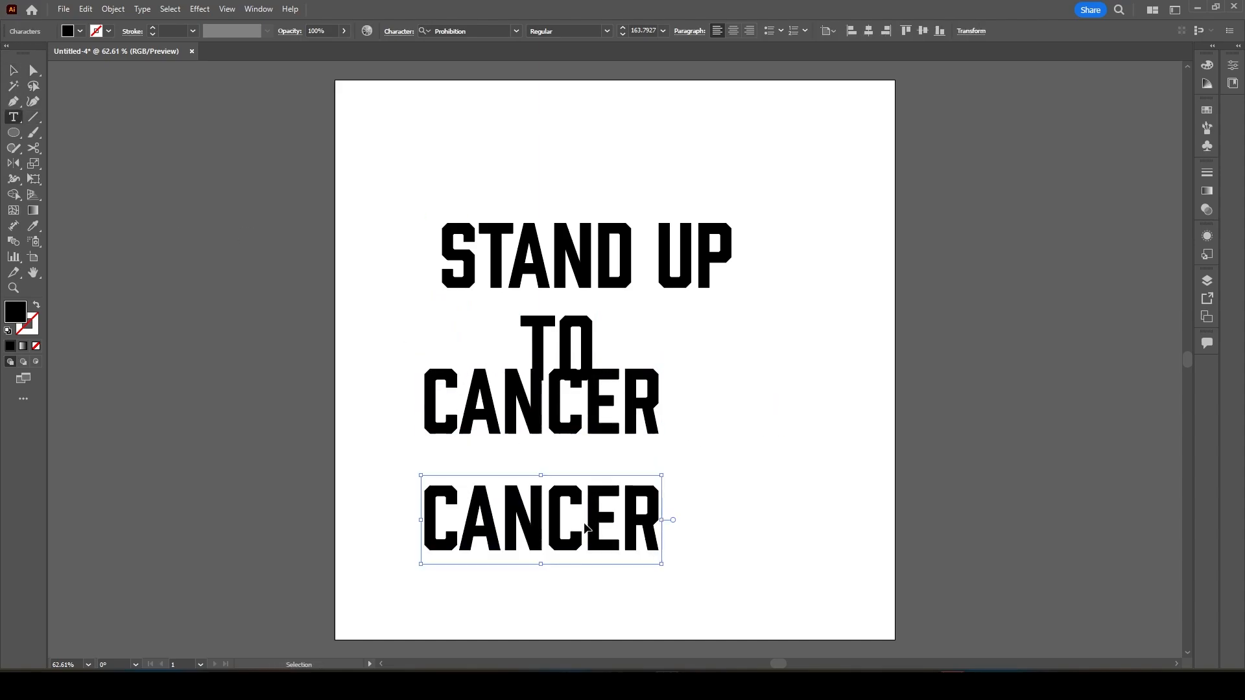
{"action": "double_click", "coordinate": [586, 529]}
{"action": "key", "text": "ctrl+a"}
{"action": "type", "text": "BRE"}
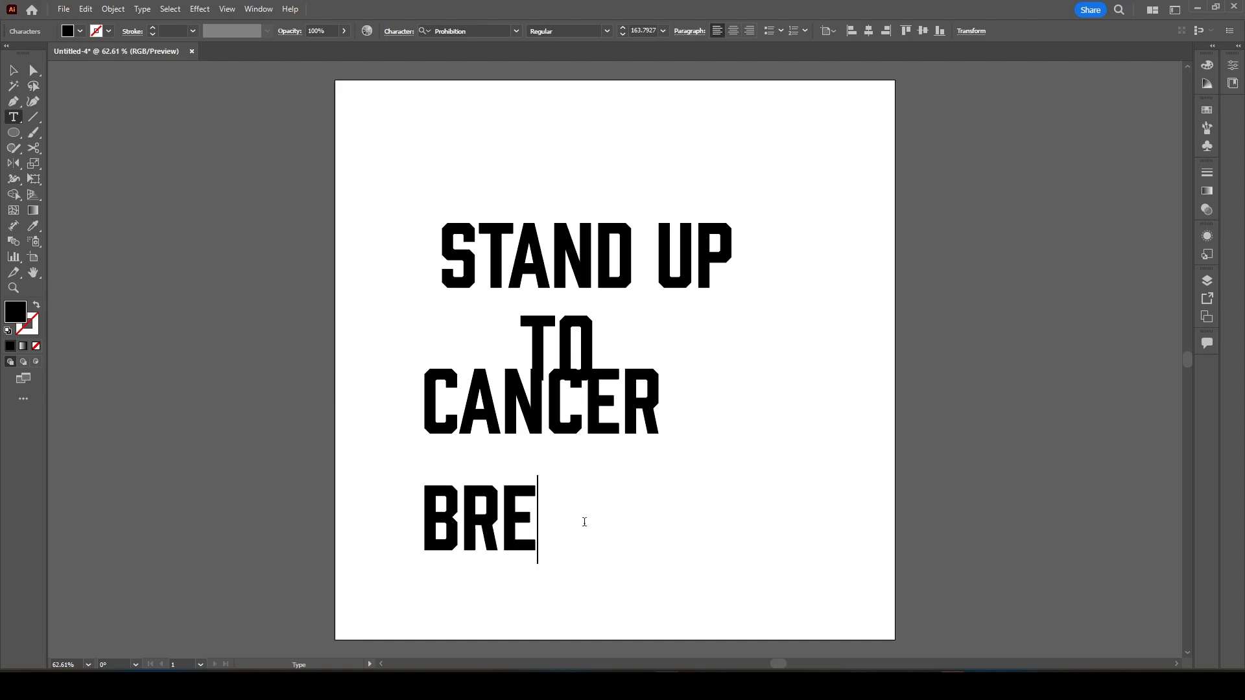
{"action": "type", "text": "AST"}
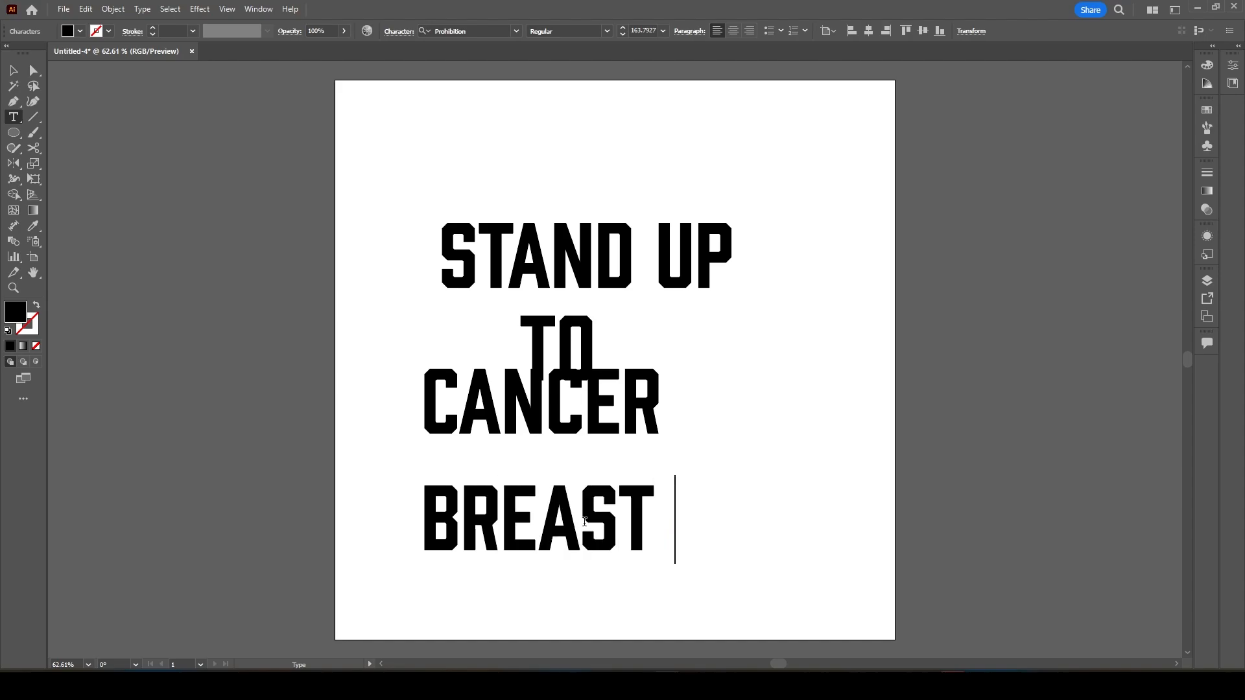
{"action": "type", "text": " CAN"}
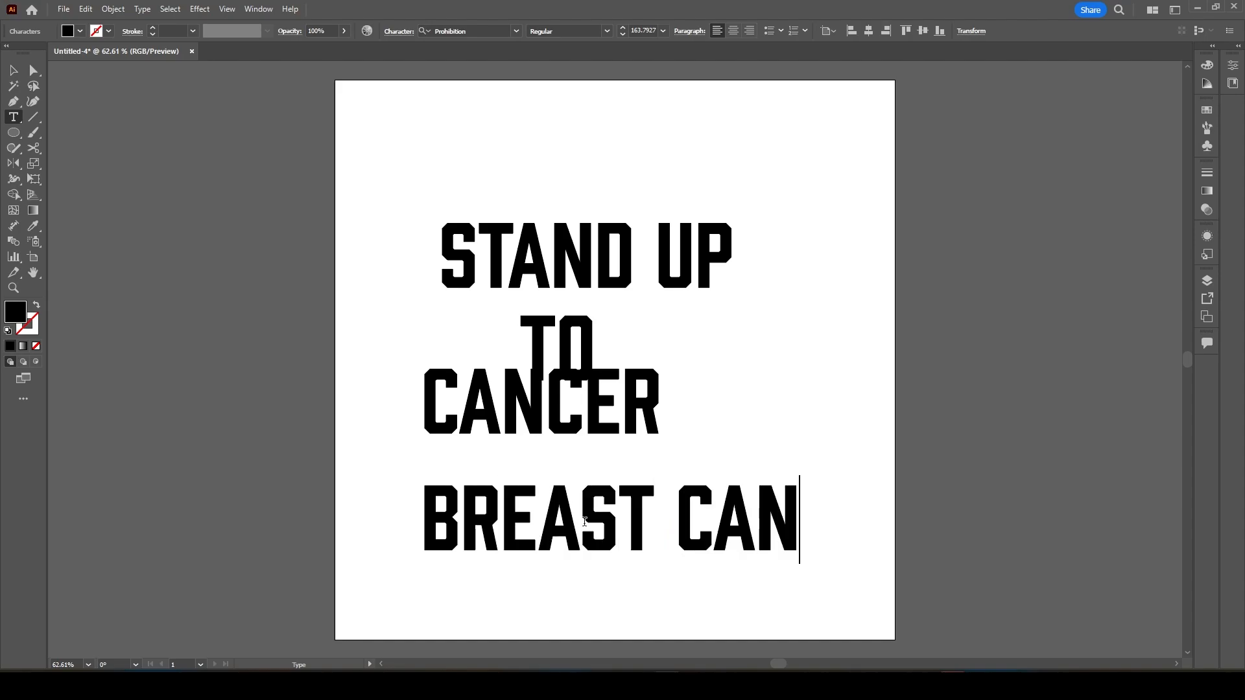
{"action": "type", "text": "CER AW"}
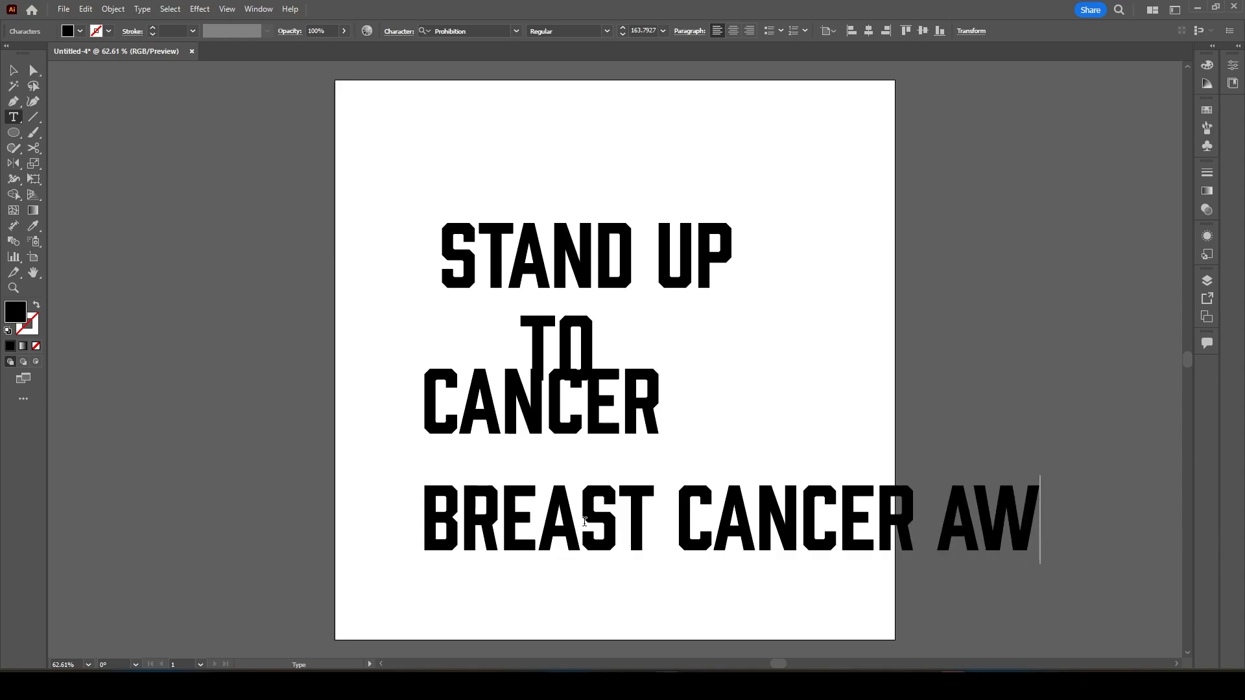
{"action": "type", "text": "AR"}
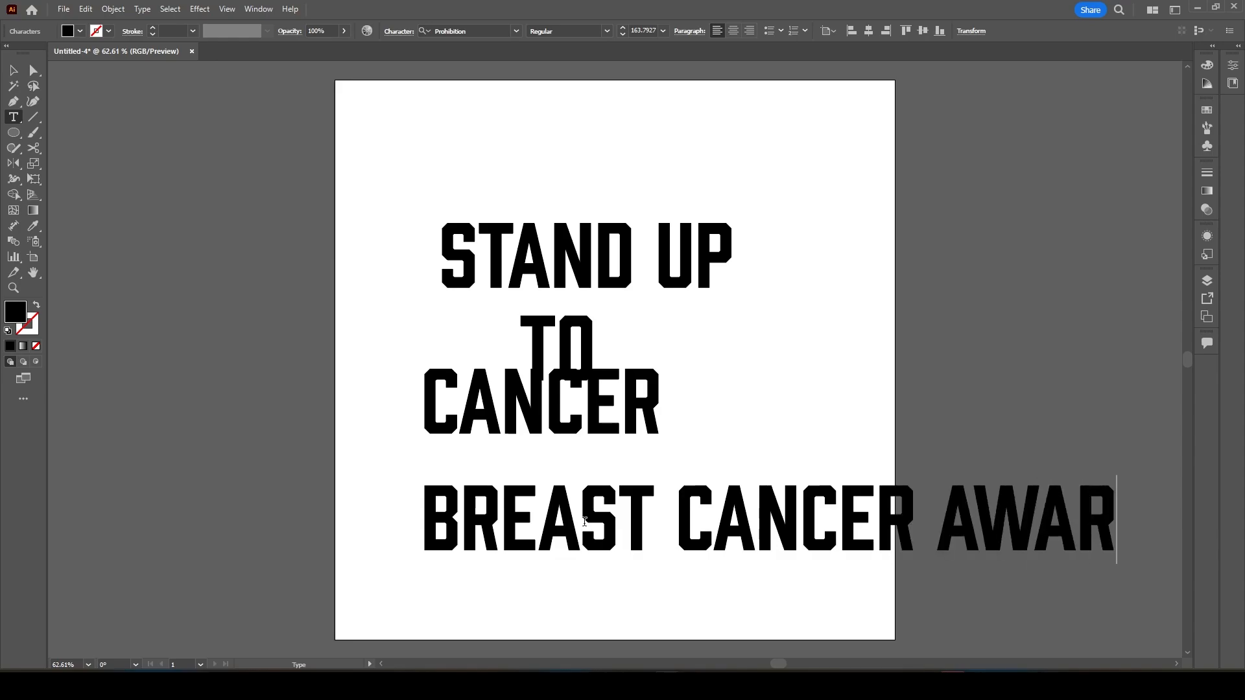
{"action": "type", "text": "EN"}
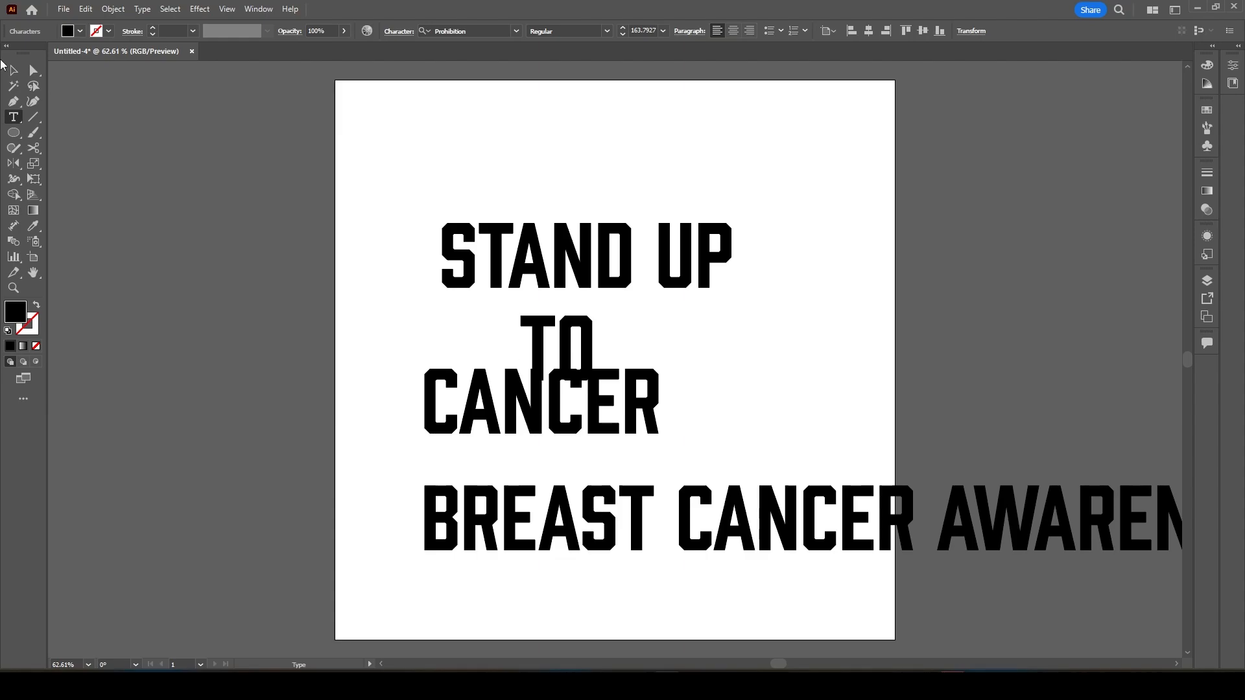
{"action": "left_click", "coordinate": [13, 70]}
Space out the lower text lines and enlarge STAND UP to about 235 pt across the artboard's upper part.
{"action": "left_click_drag", "start_coordinate": [609, 487], "coordinate": [476, 520]}
{"action": "left_click_drag", "start_coordinate": [610, 397], "coordinate": [624, 463]}
{"action": "key", "text": "space"}
{"action": "left_click_drag", "start_coordinate": [640, 271], "coordinate": [562, 255]}
{"action": "left_click_drag", "start_coordinate": [648, 247], "coordinate": [751, 234]}
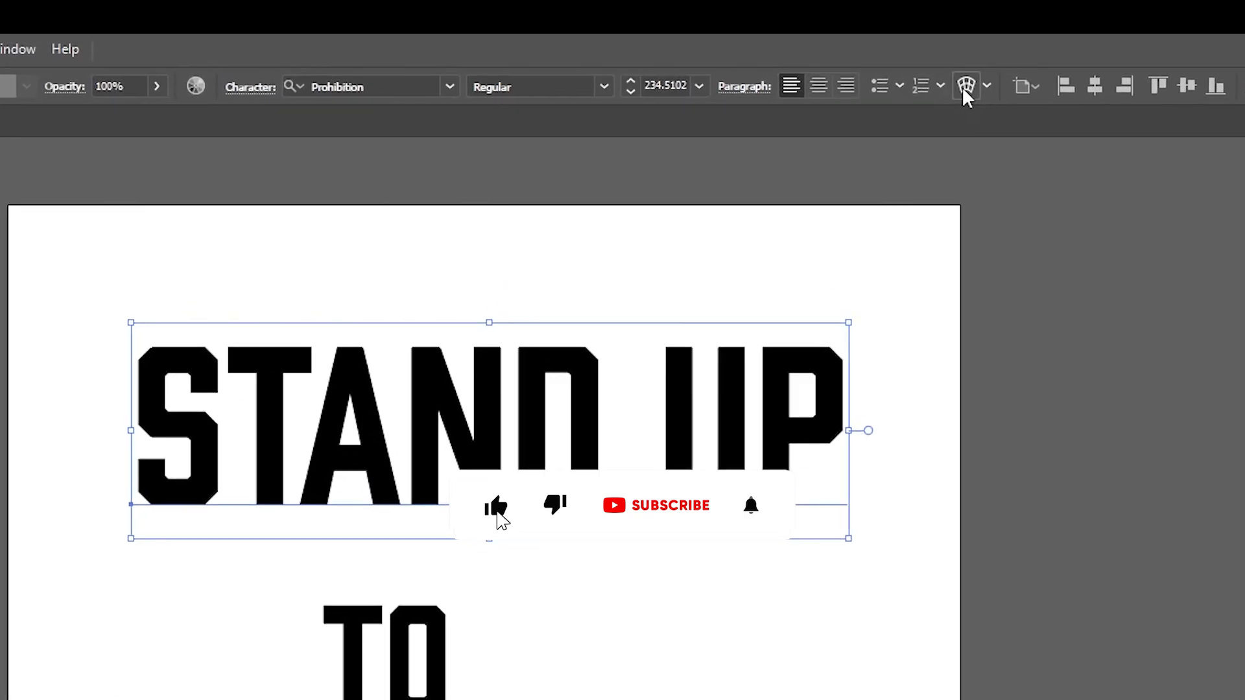
Warp the STAND UP text with a horizontal Arc style at 18% bend.
{"action": "left_click", "coordinate": [966, 86]}
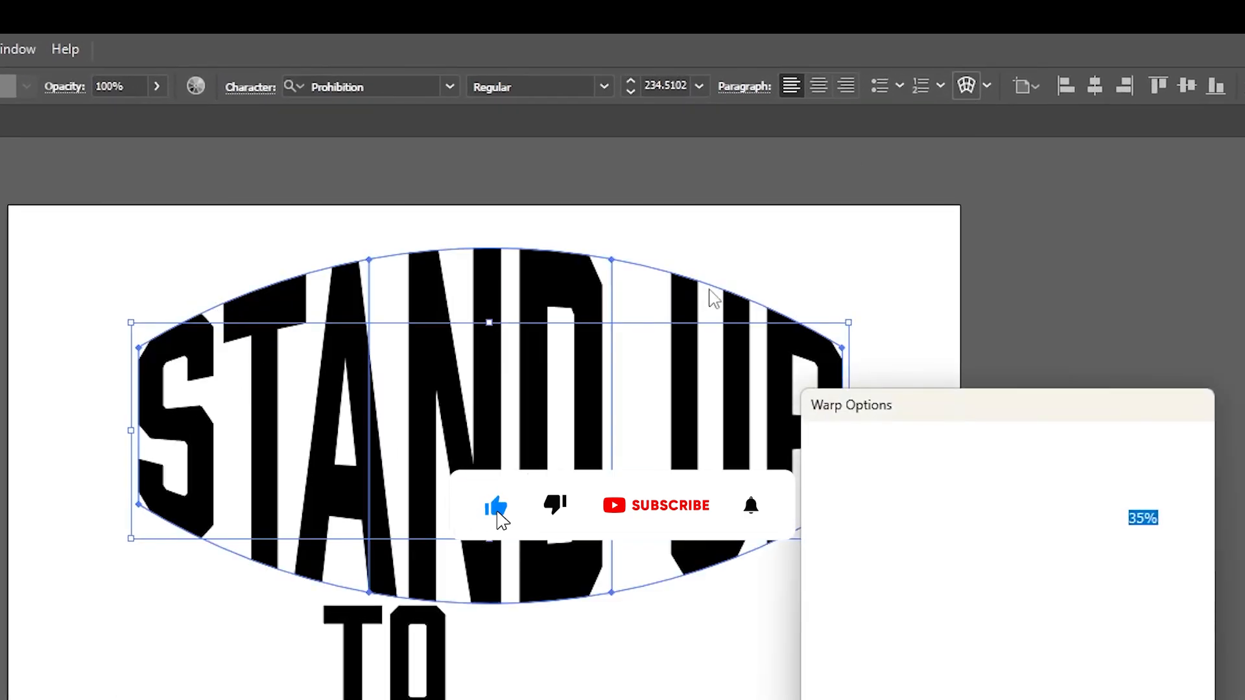
{"action": "left_click", "coordinate": [1001, 458]}
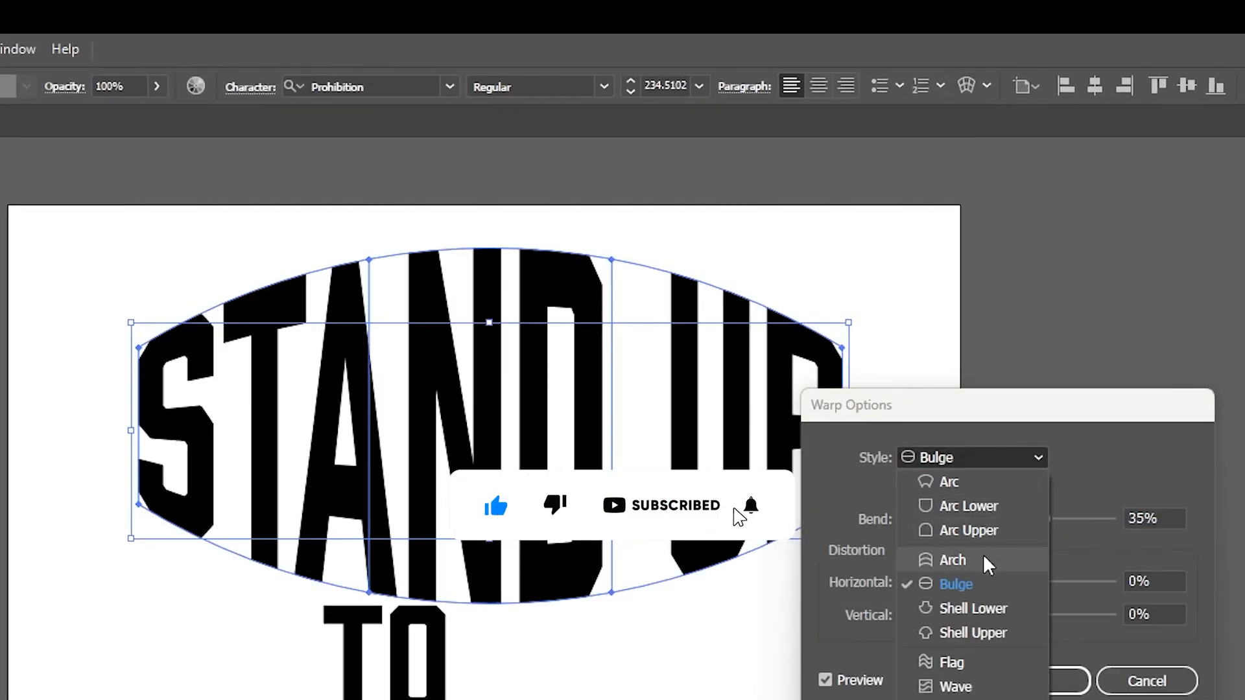
{"action": "left_click", "coordinate": [956, 481]}
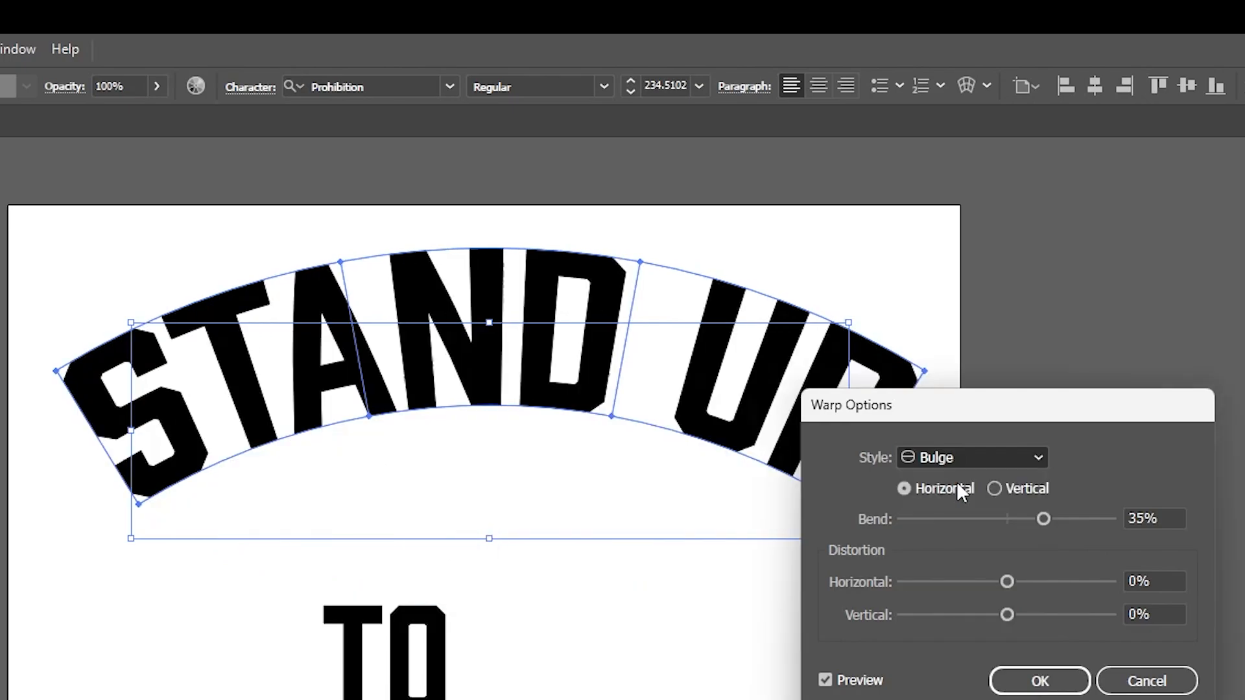
{"action": "double_click", "coordinate": [1167, 517]}
{"action": "type", "text": "0"}
{"action": "key", "text": "Up"}
{"action": "key", "text": "Up"}
{"action": "key", "text": "Up"}
{"action": "key", "text": "Up"}
{"action": "key", "text": "Up"}
{"action": "key", "text": "Up"}
{"action": "key", "text": "Up"}
{"action": "key", "text": "Up"}
{"action": "key", "text": "Up"}
{"action": "key", "text": "Up"}
{"action": "key", "text": "Up"}
{"action": "key", "text": "Up"}
{"action": "key", "text": "Up"}
{"action": "key", "text": "Up"}
{"action": "key", "text": "Up"}
{"action": "key", "text": "Up"}
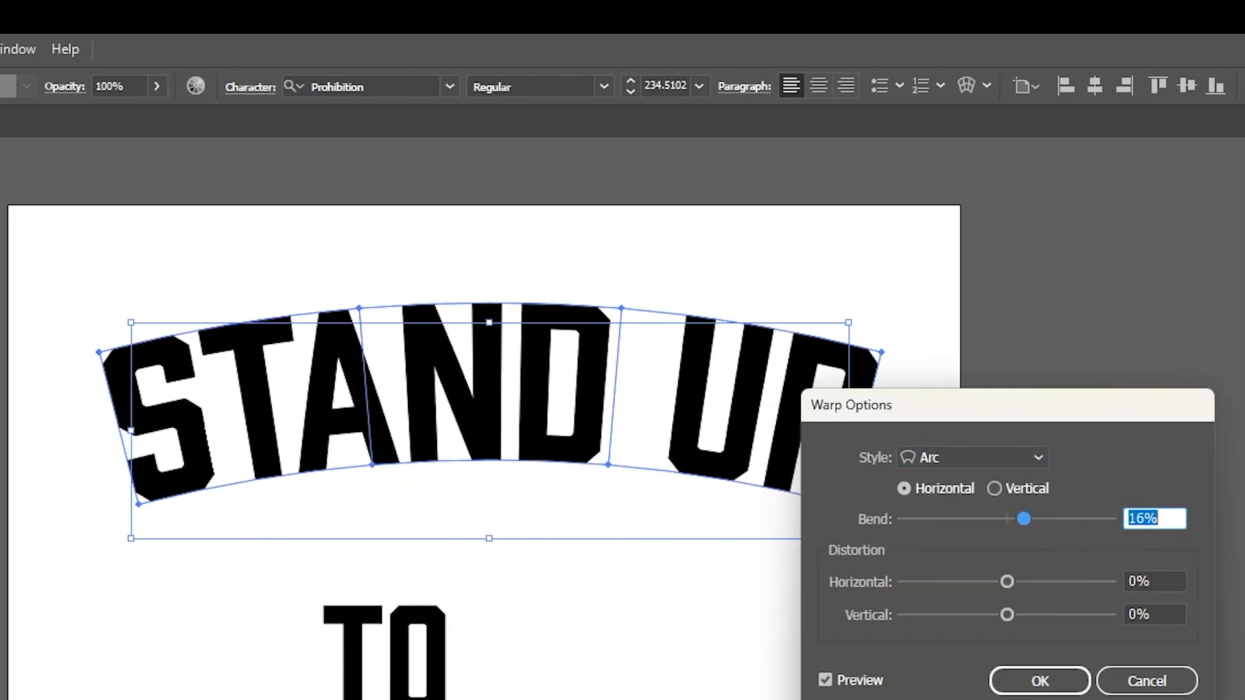
{"action": "key", "text": "Up"}
{"action": "key", "text": "Up"}
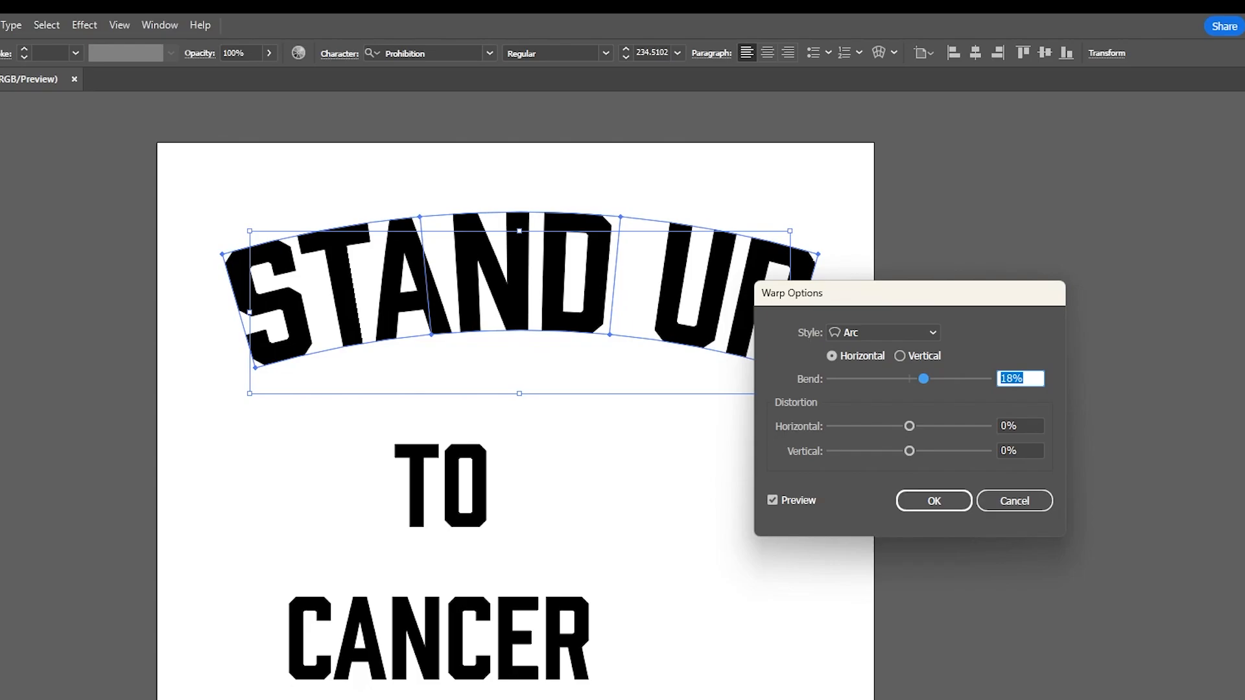
{"action": "key", "text": "Return"}
Enlarge TO to about 267 pt beneath STAND UP and center it horizontally with centered paragraph alignment.
{"action": "left_click", "coordinate": [513, 375]}
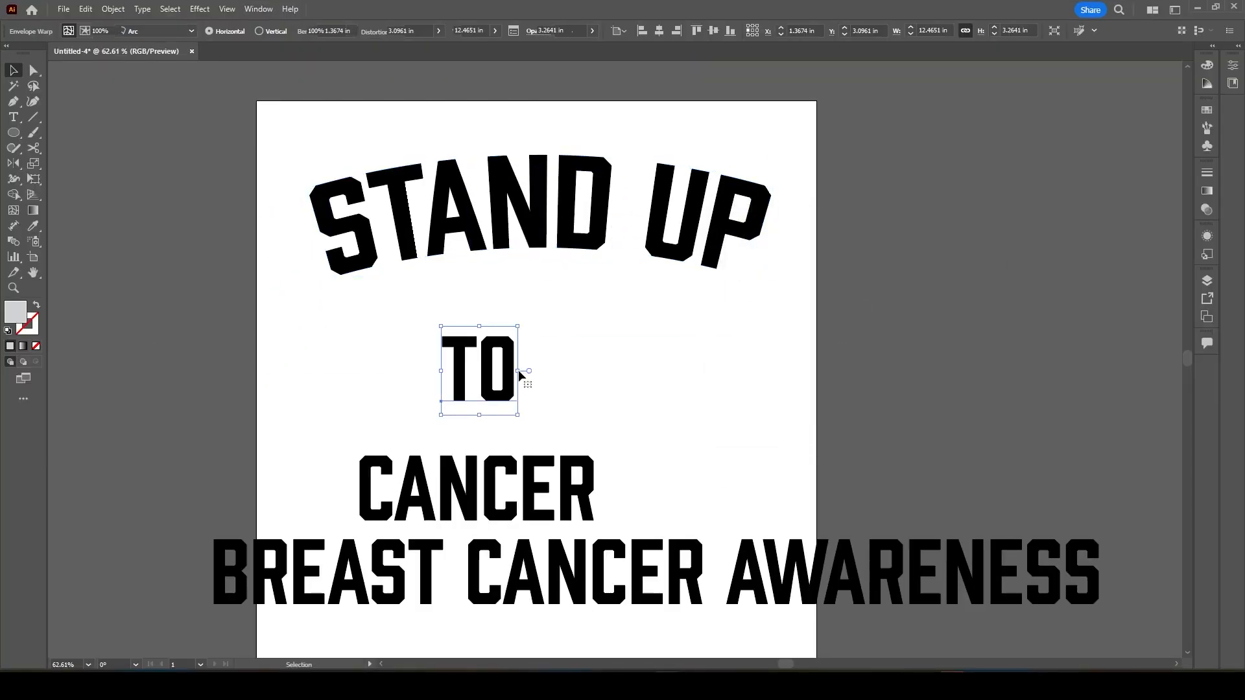
{"action": "left_click_drag", "start_coordinate": [518, 371], "coordinate": [617, 352]}
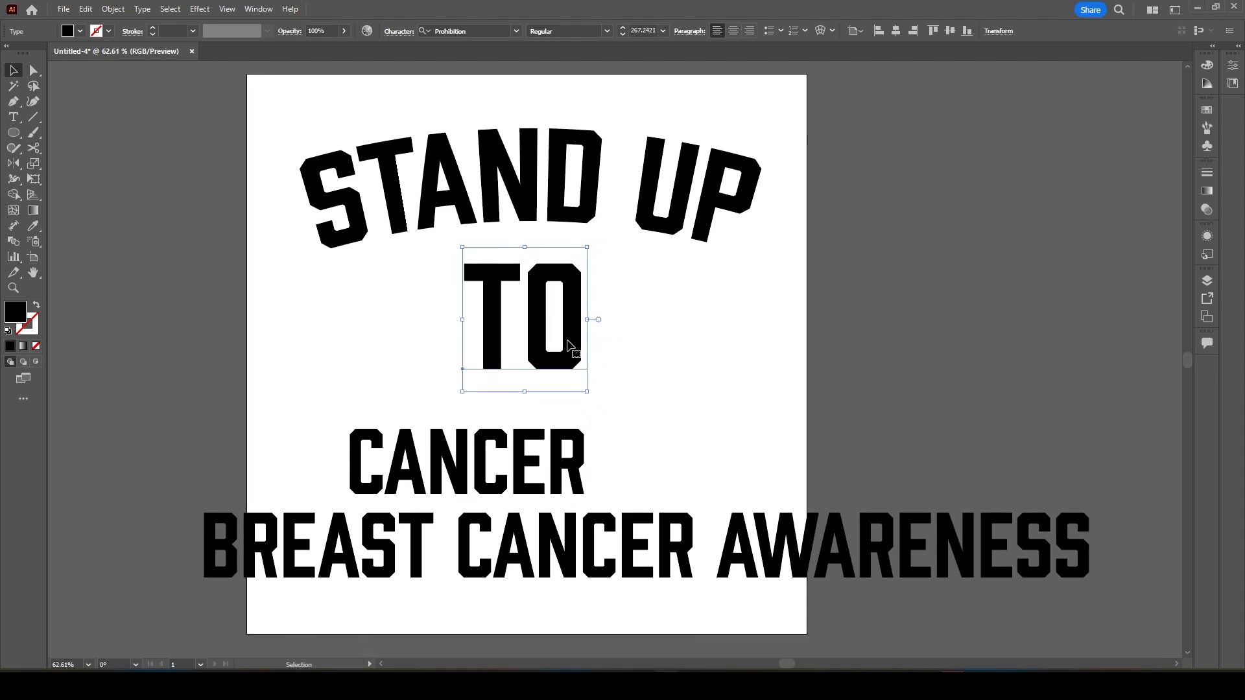
{"action": "left_click", "coordinate": [733, 31]}
{"action": "left_click", "coordinate": [895, 30]}
Center the arched STAND UP horizontally on the artboard and move TO slightly upward beneath it.
{"action": "left_click", "coordinate": [689, 168]}
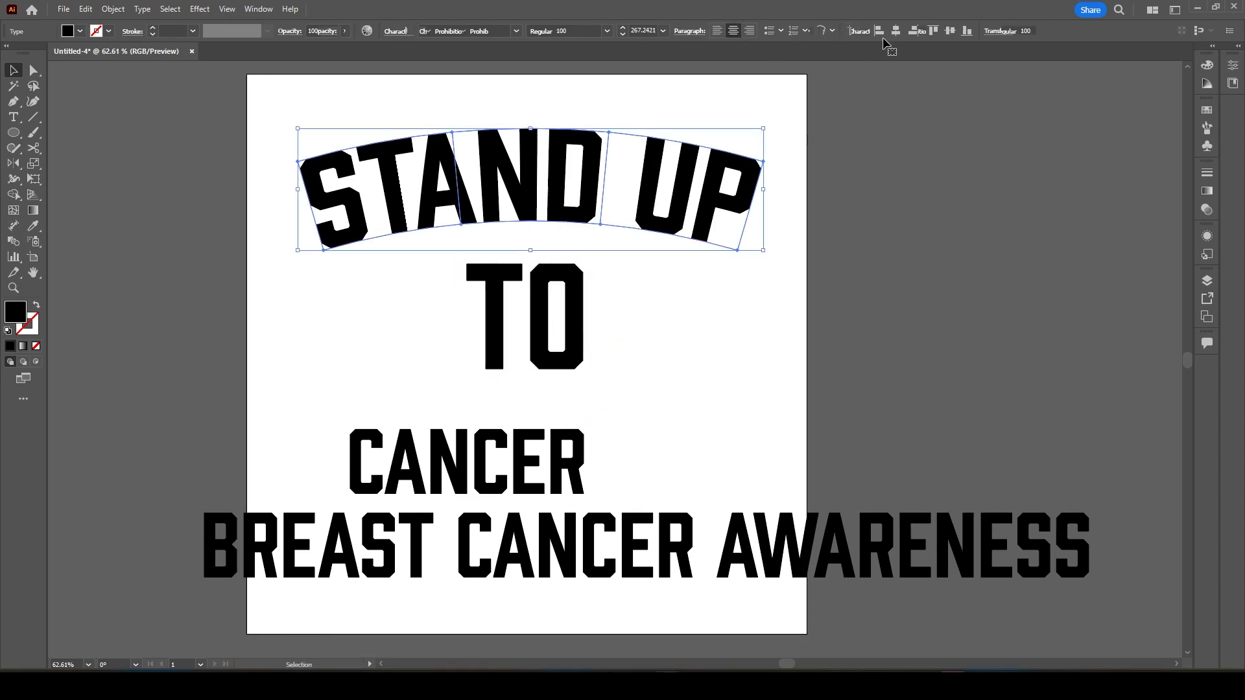
{"action": "left_click", "coordinate": [659, 31]}
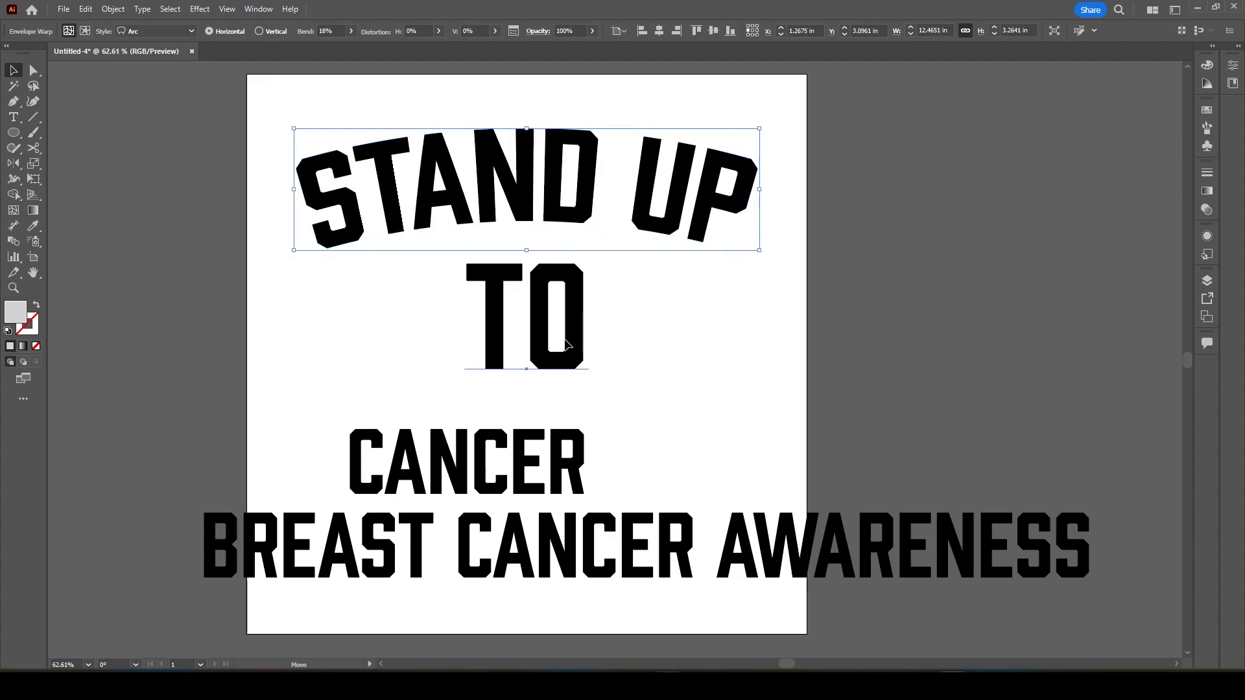
{"action": "left_click", "coordinate": [569, 345]}
{"action": "left_click", "coordinate": [681, 368]}
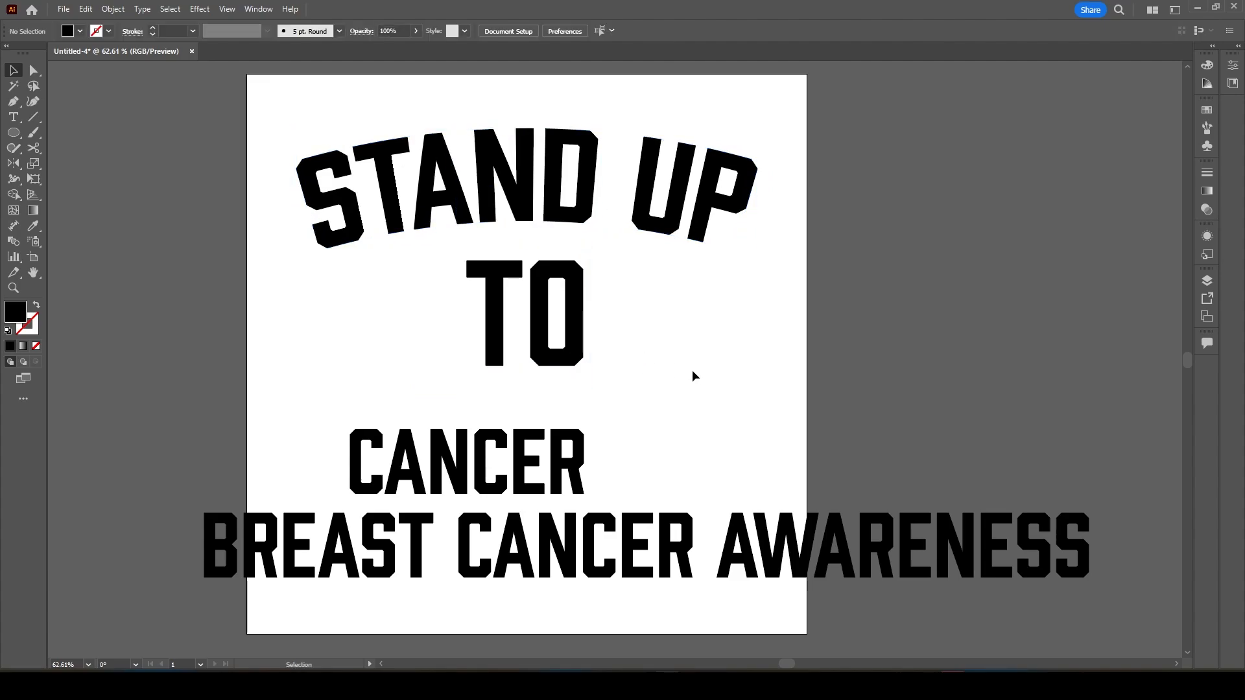
Draw a closed bar with a V-notched left end beside TO using the Pen tool, about 3.16 in wide and 0.63 in high.
{"action": "key", "text": "p"}
{"action": "left_click", "coordinate": [427, 281]}
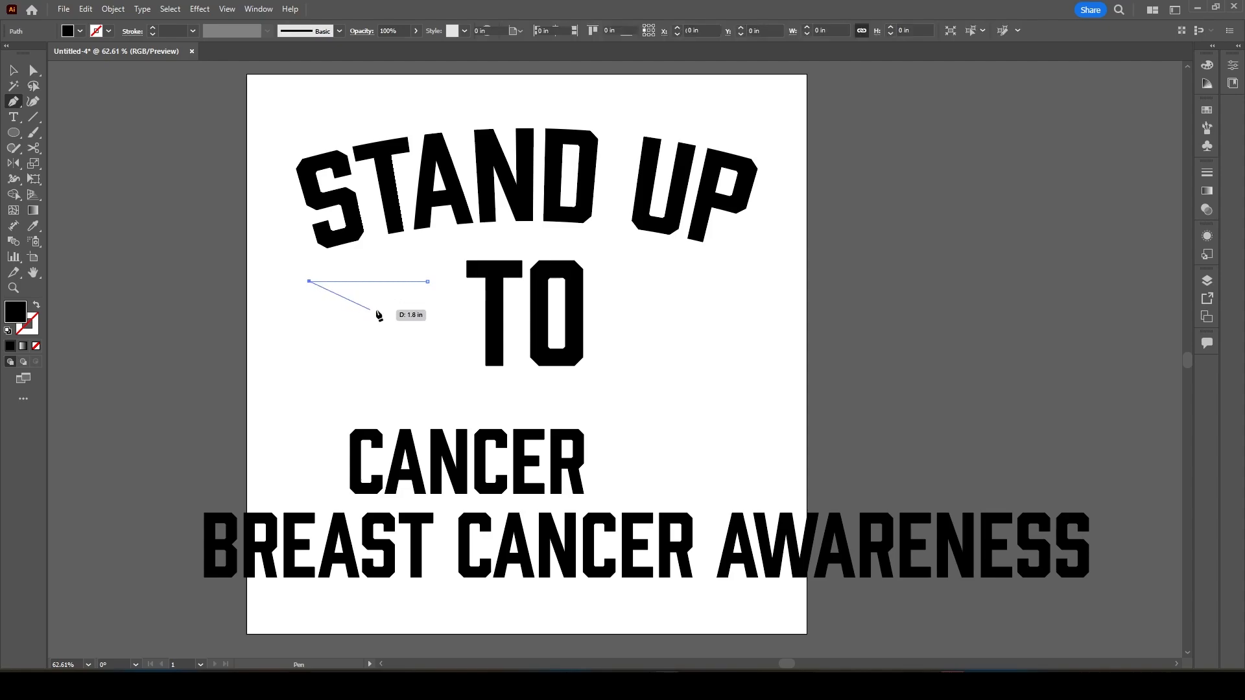
{"action": "left_click", "coordinate": [388, 294]}
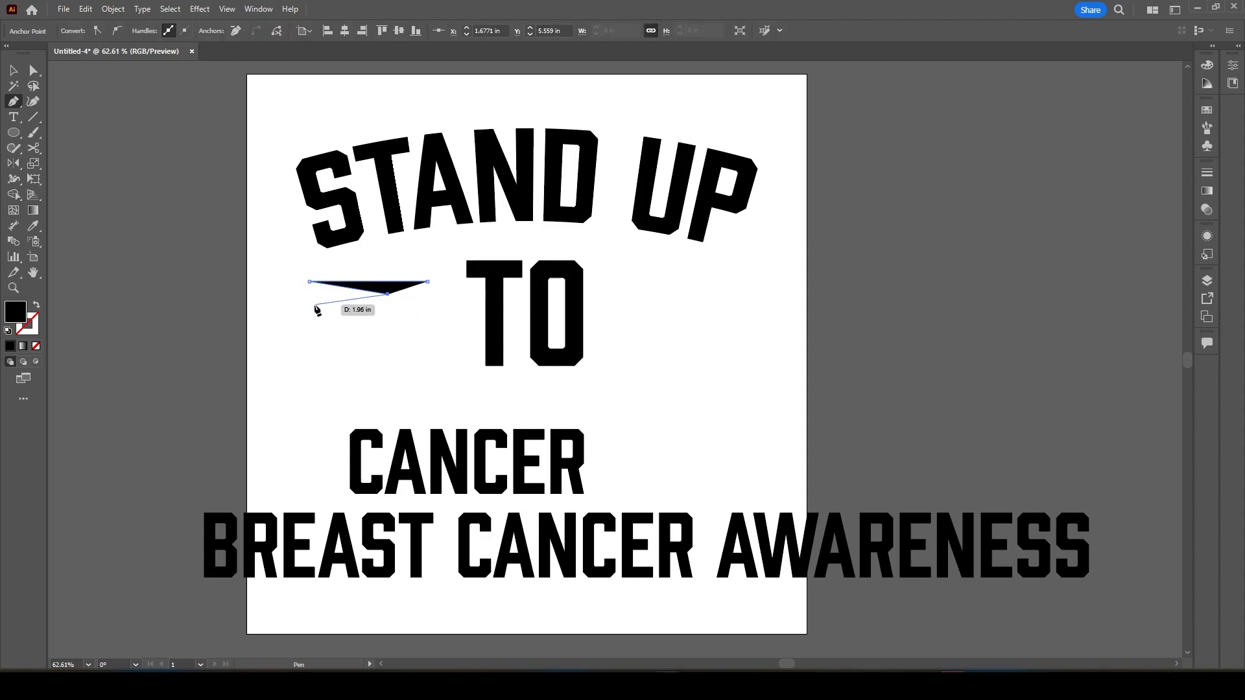
{"action": "left_click", "coordinate": [309, 304]}
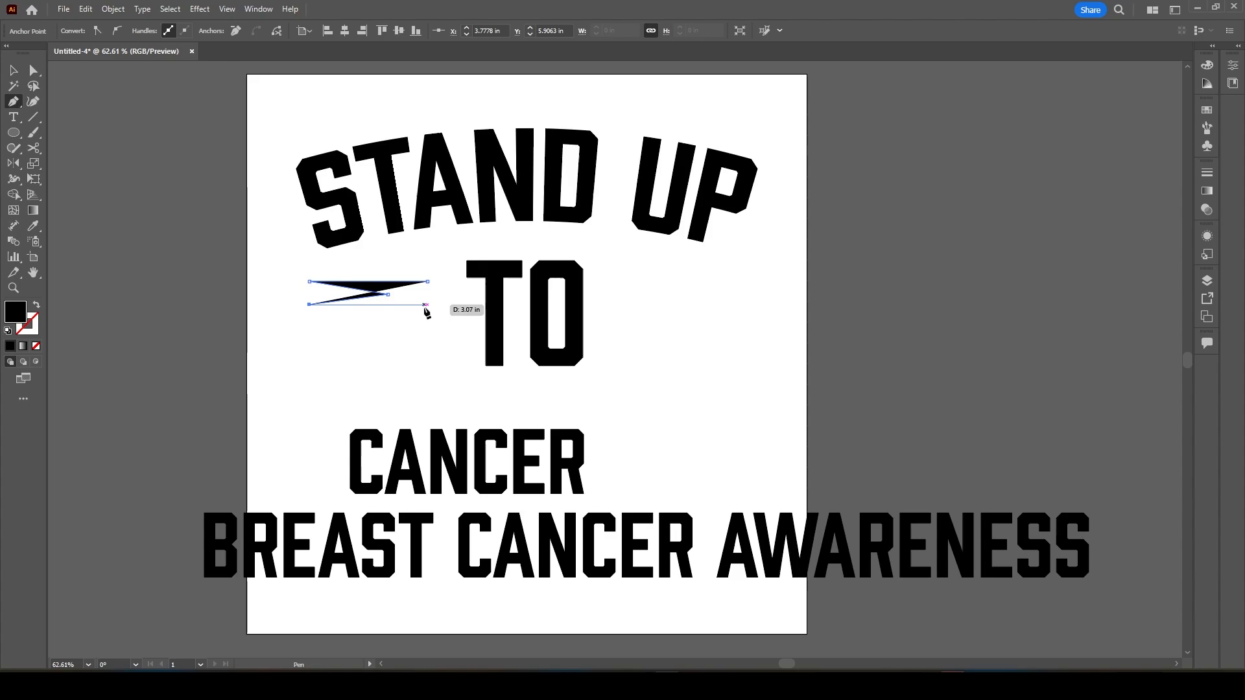
{"action": "left_click", "coordinate": [427, 305]}
{"action": "left_click", "coordinate": [427, 281]}
{"action": "key", "text": "v"}
{"action": "left_click", "coordinate": [427, 333]}
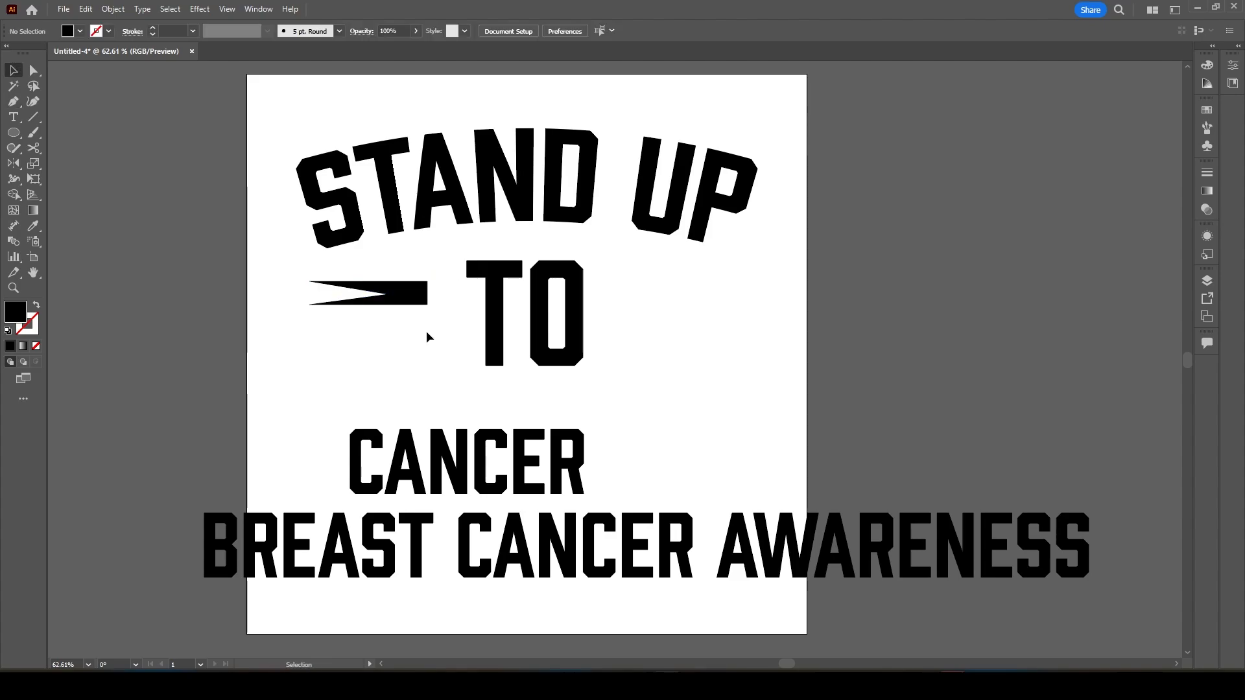
Reflect a copy of the notched bar horizontally across its lower edge and stretch the pair to about 1.63 in high beside TO.
{"action": "left_click", "coordinate": [408, 299]}
{"action": "key", "text": "o"}
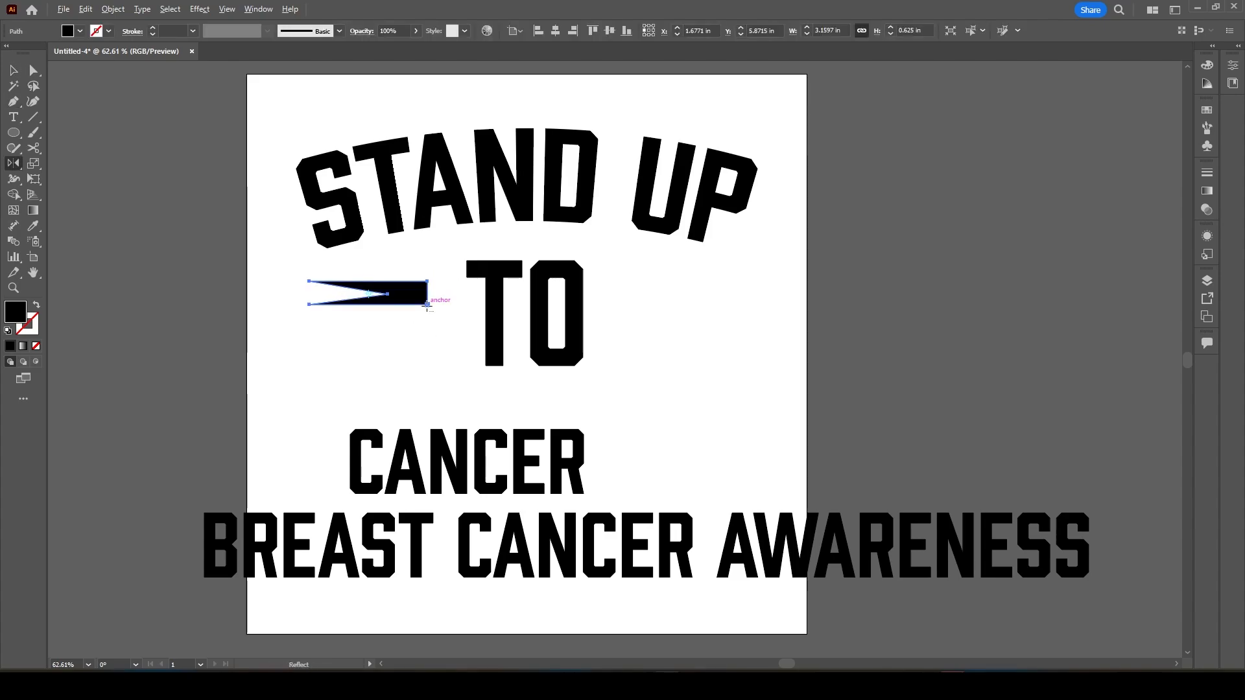
{"action": "left_click", "coordinate": [427, 305], "text": "alt"}
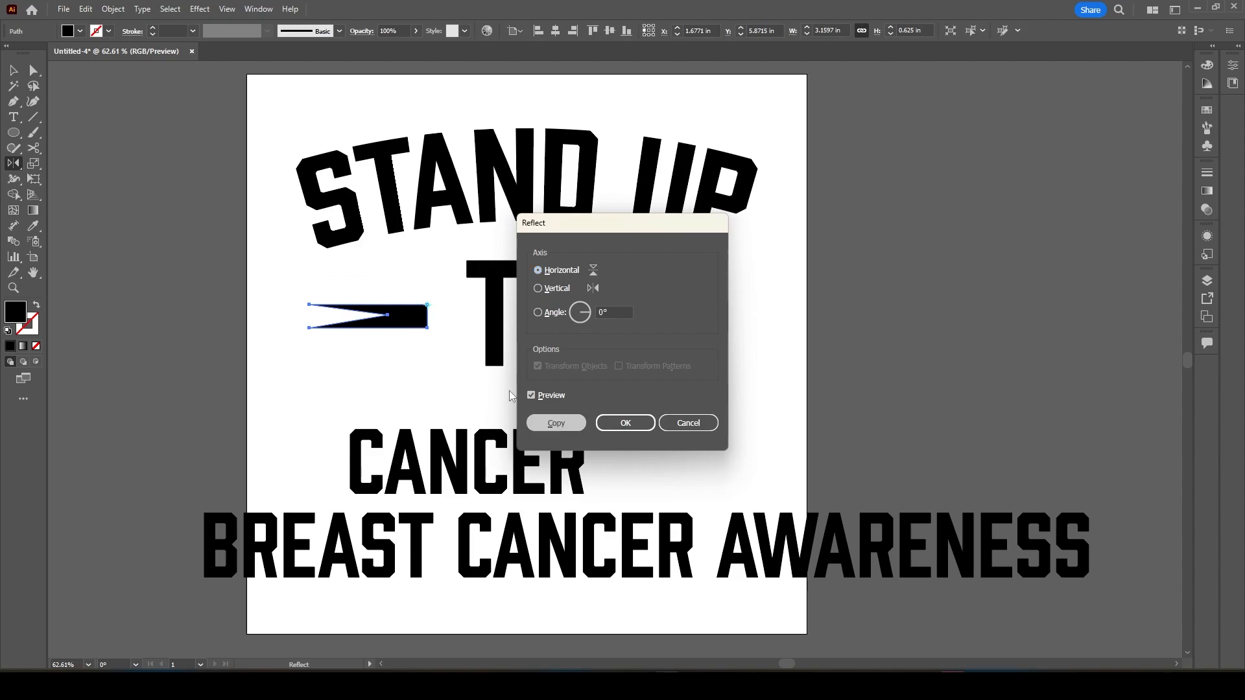
{"action": "left_click", "coordinate": [556, 423]}
{"action": "key", "text": "v"}
{"action": "left_click", "coordinate": [447, 373]}
{"action": "left_click_drag", "start_coordinate": [446, 380], "coordinate": [383, 336]}
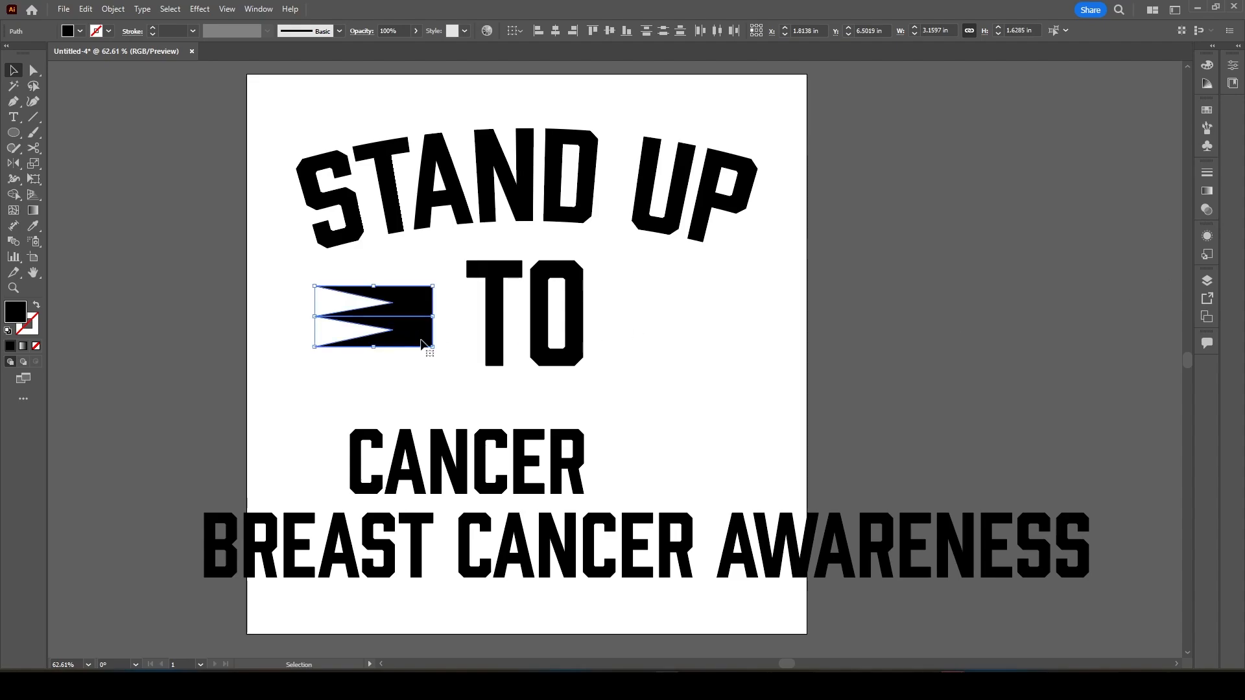
Unite the two notched bars into one shape with Pathfinder and move it slightly right toward TO.
{"action": "left_click", "coordinate": [258, 9]}
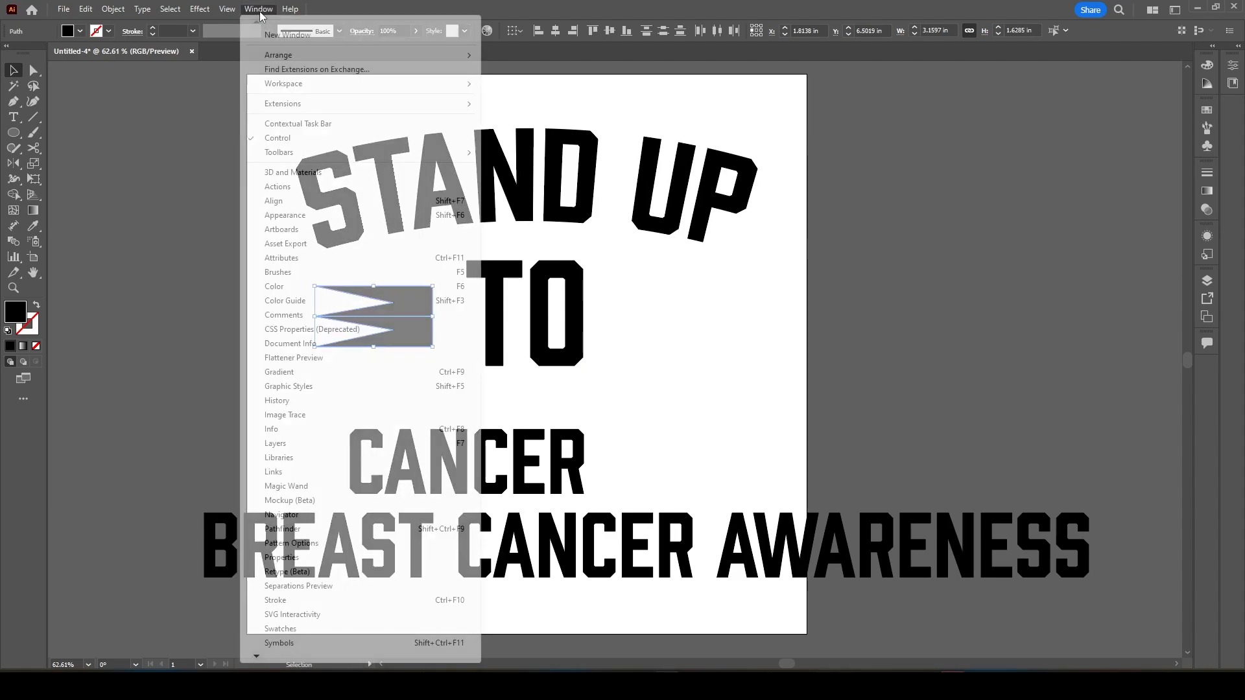
{"action": "left_click", "coordinate": [314, 529]}
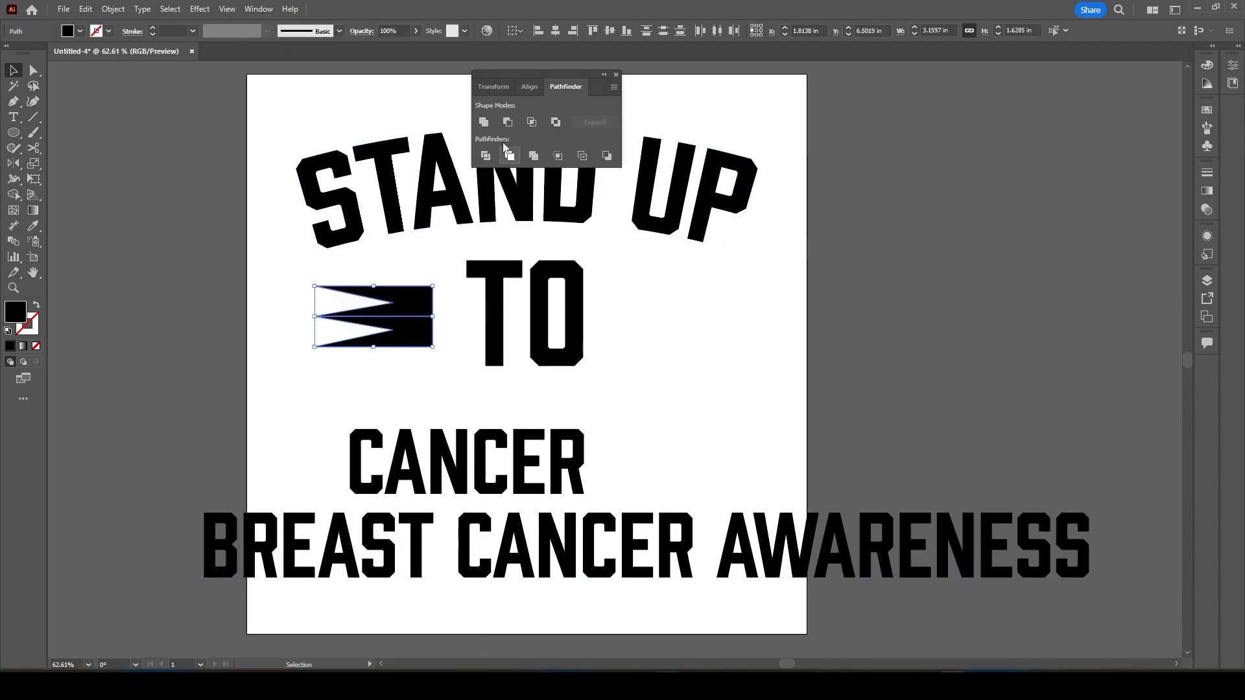
{"action": "left_click", "coordinate": [491, 127]}
{"action": "left_click_drag", "start_coordinate": [422, 319], "coordinate": [429, 319]}
Reflect a copy of the notched shape vertically and move it straight across to the other side of TO.
{"action": "key", "text": "o"}
{"action": "key", "text": "Return"}
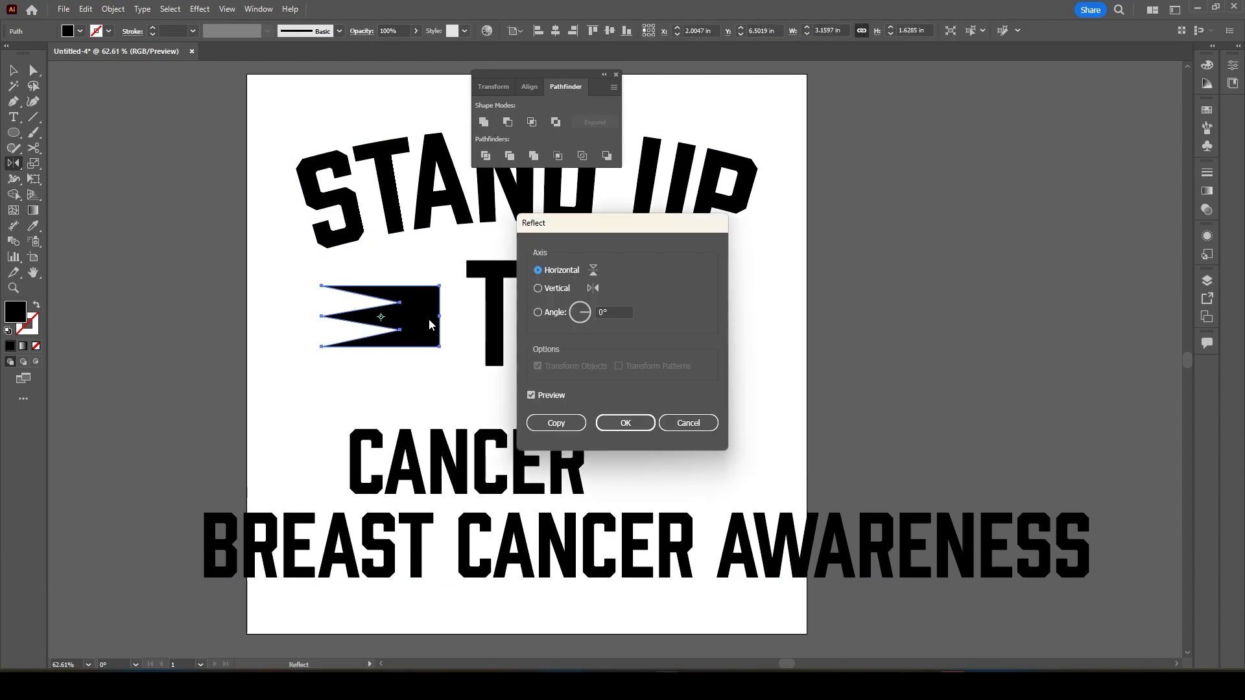
{"action": "key", "text": "Escape"}
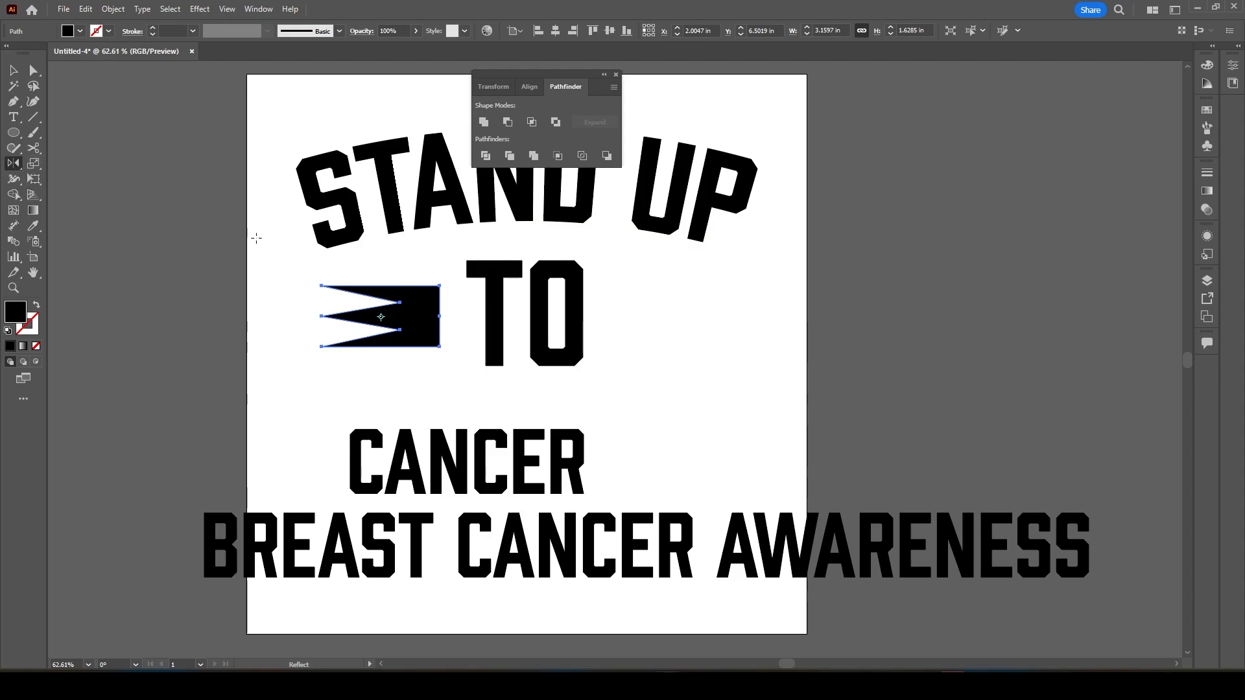
{"action": "key", "text": "Return"}
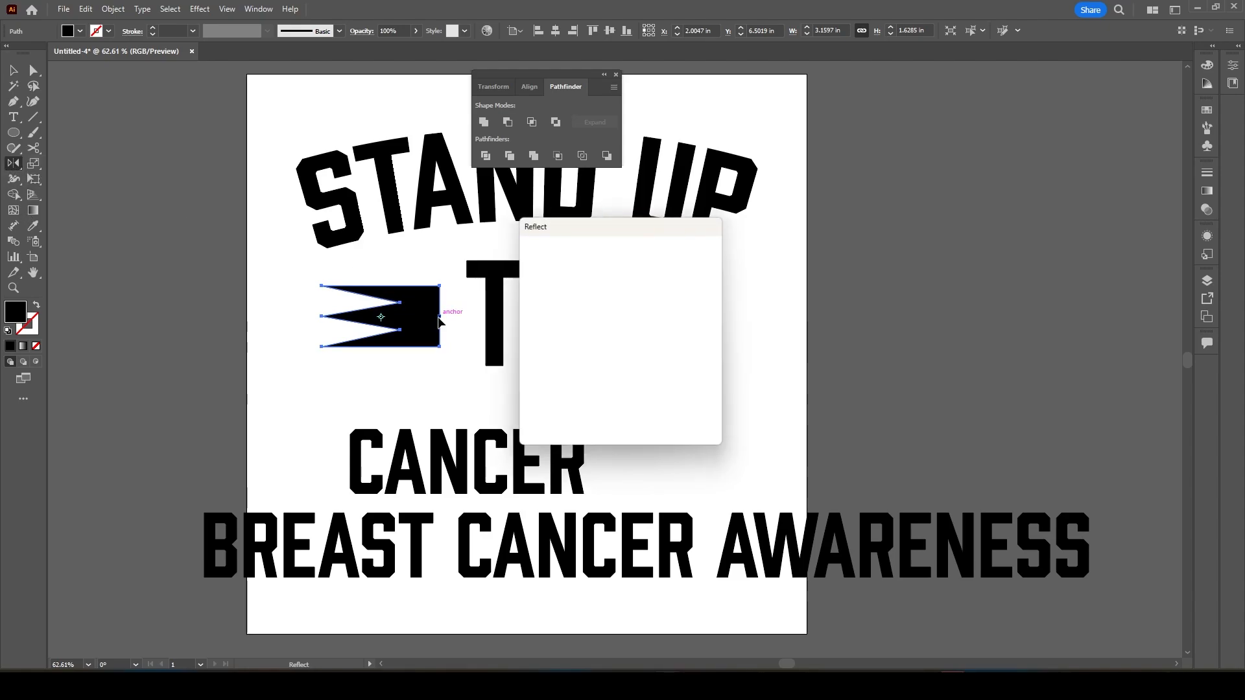
{"action": "left_click", "coordinate": [549, 289]}
{"action": "left_click", "coordinate": [556, 423]}
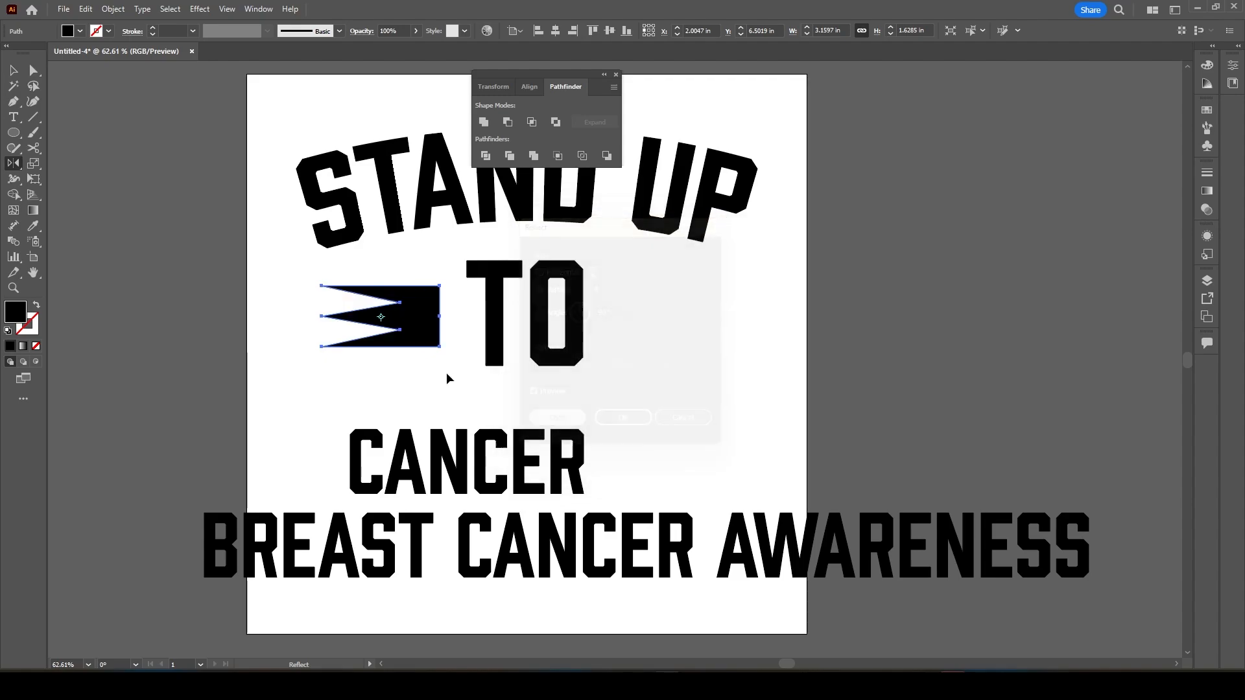
{"action": "key", "text": "v"}
{"action": "left_click_drag", "start_coordinate": [352, 342], "coordinate": [654, 342]}
Group the two notched shapes and place a vertical ruler guide at the center between them.
{"action": "left_click", "coordinate": [412, 320], "text": "shift"}
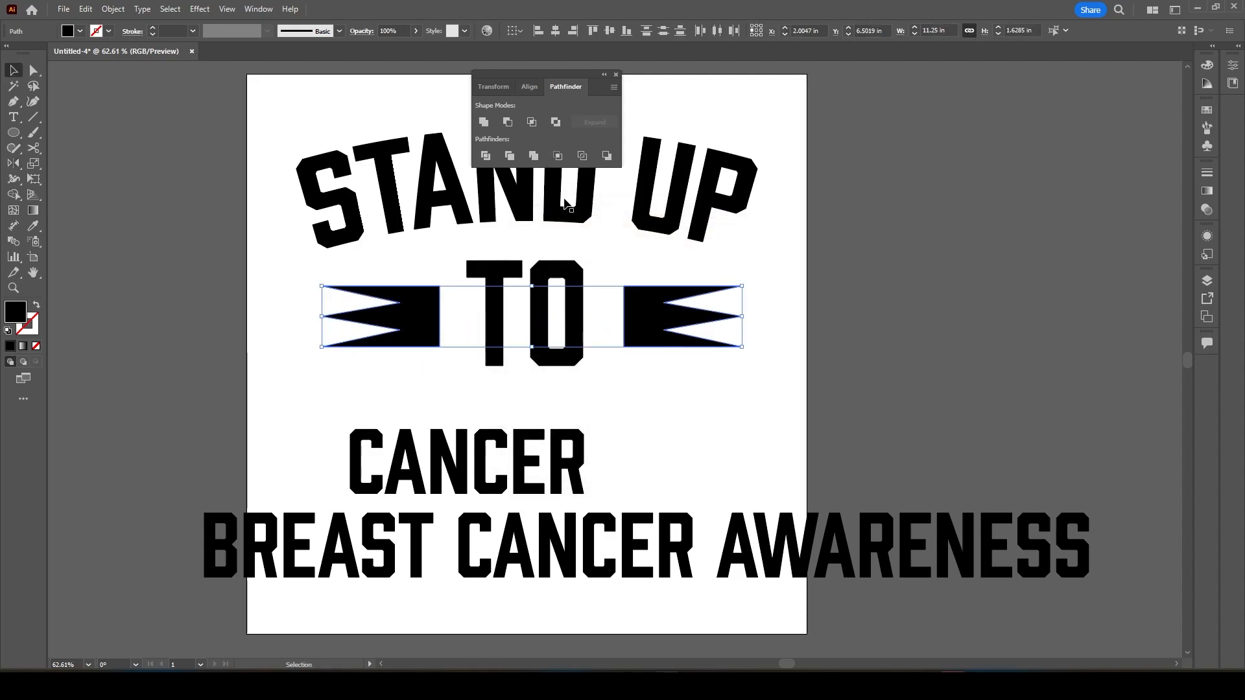
{"action": "key", "text": "ctrl+g"}
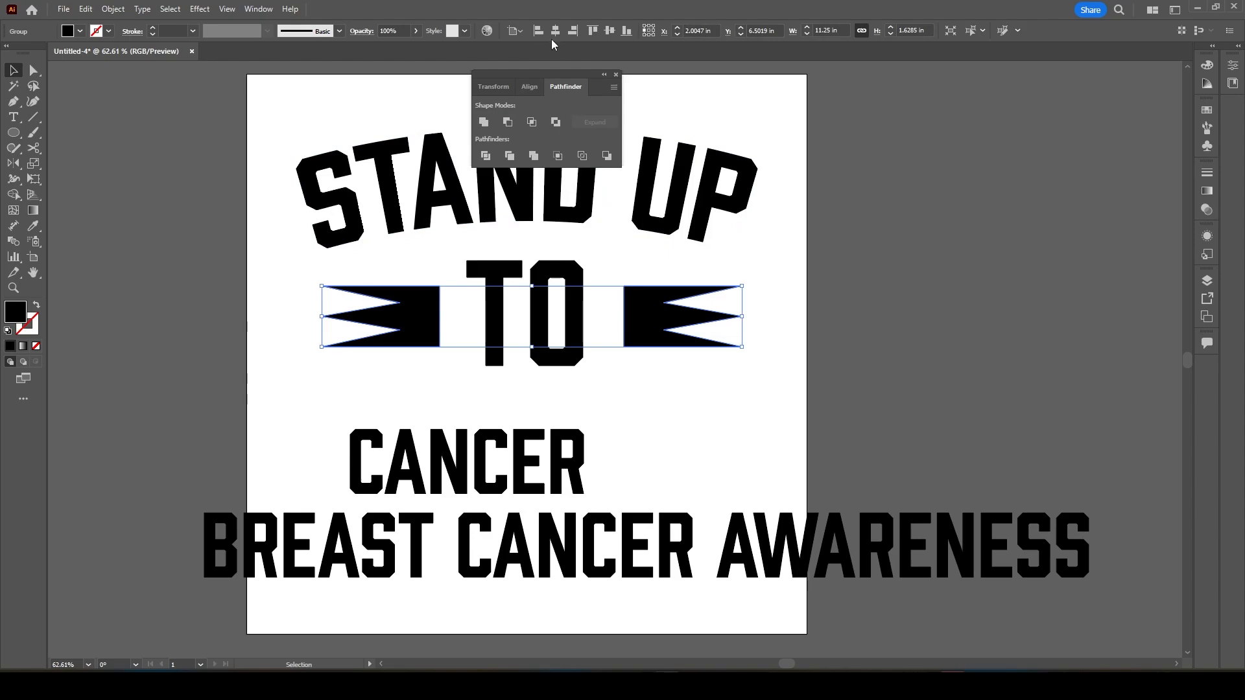
{"action": "key", "text": "ctrl+r"}
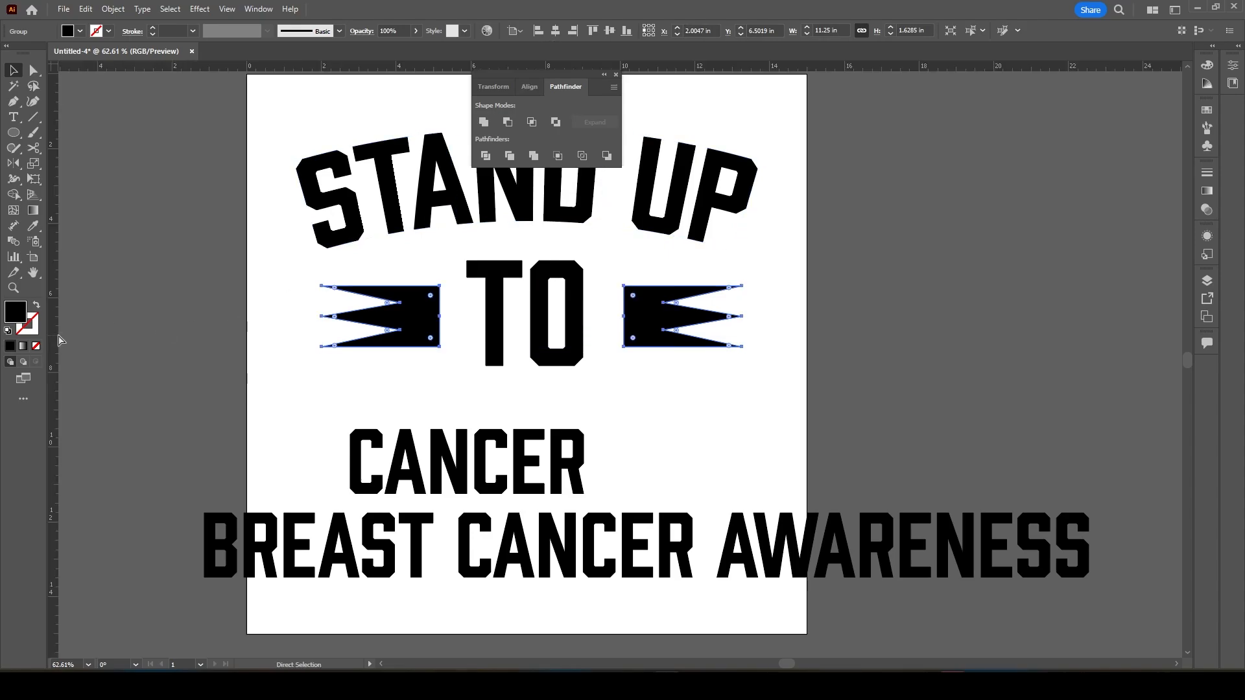
{"action": "left_click_drag", "start_coordinate": [54, 338], "coordinate": [532, 291]}
Convert TO to outlines and nudge it right until it is centered on the vertical guide.
{"action": "left_click", "coordinate": [547, 274]}
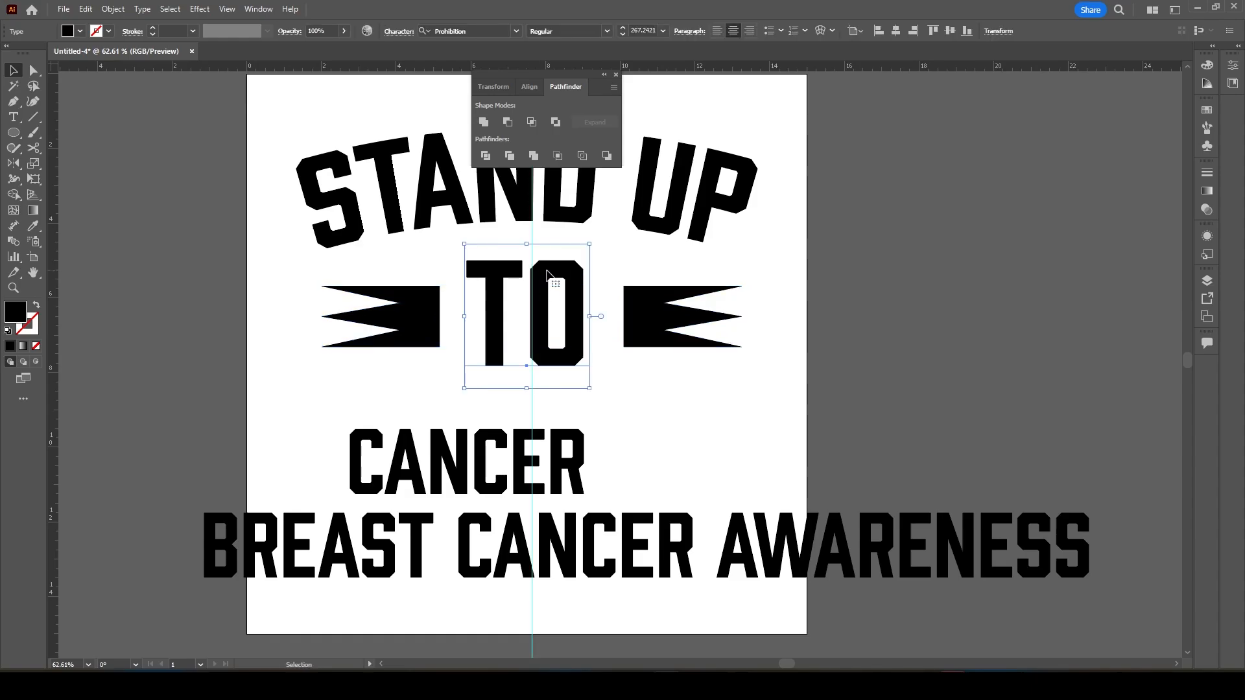
{"action": "right_click", "coordinate": [547, 274]}
{"action": "left_click", "coordinate": [614, 445]}
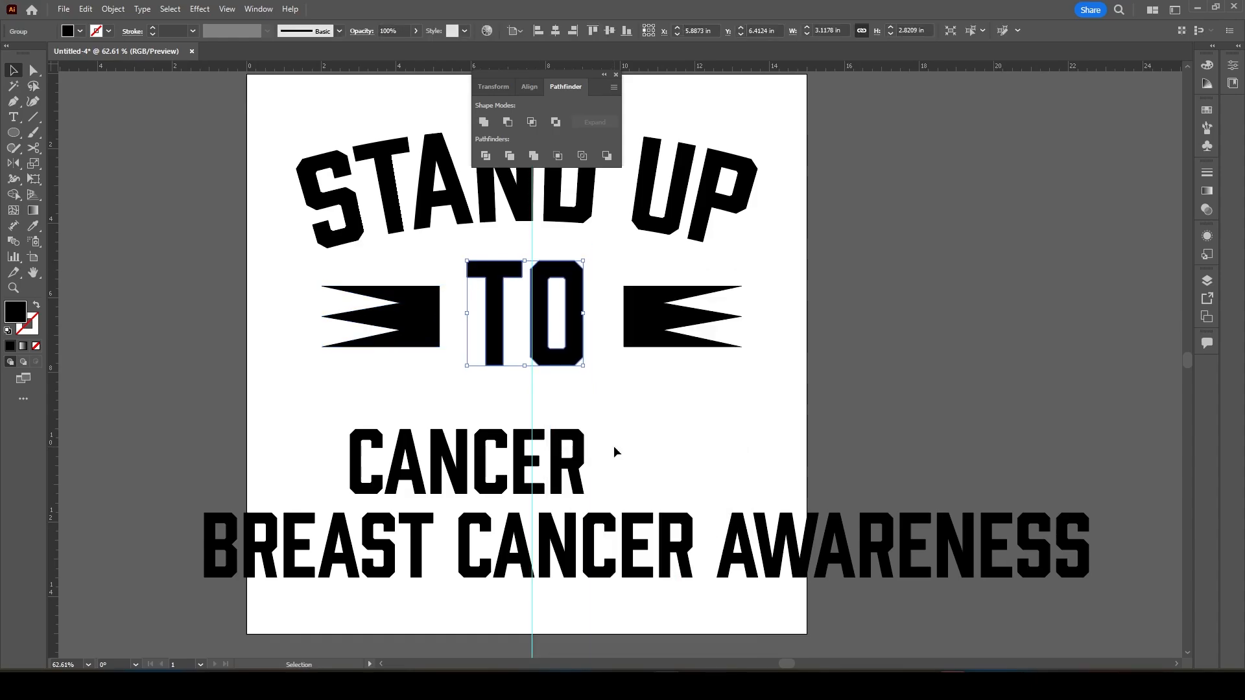
{"action": "key", "text": "Right"}
{"action": "key", "text": "Right"}
{"action": "key", "text": "Right"}
{"action": "key", "text": "Right"}
{"action": "key", "text": "Right"}
{"action": "key", "text": "Right"}
{"action": "key", "text": "Right"}
{"action": "key", "text": "Right"}
{"action": "key", "text": "Right"}
{"action": "key", "text": "Right"}
{"action": "key", "text": "Right"}
{"action": "key", "text": "Right"}
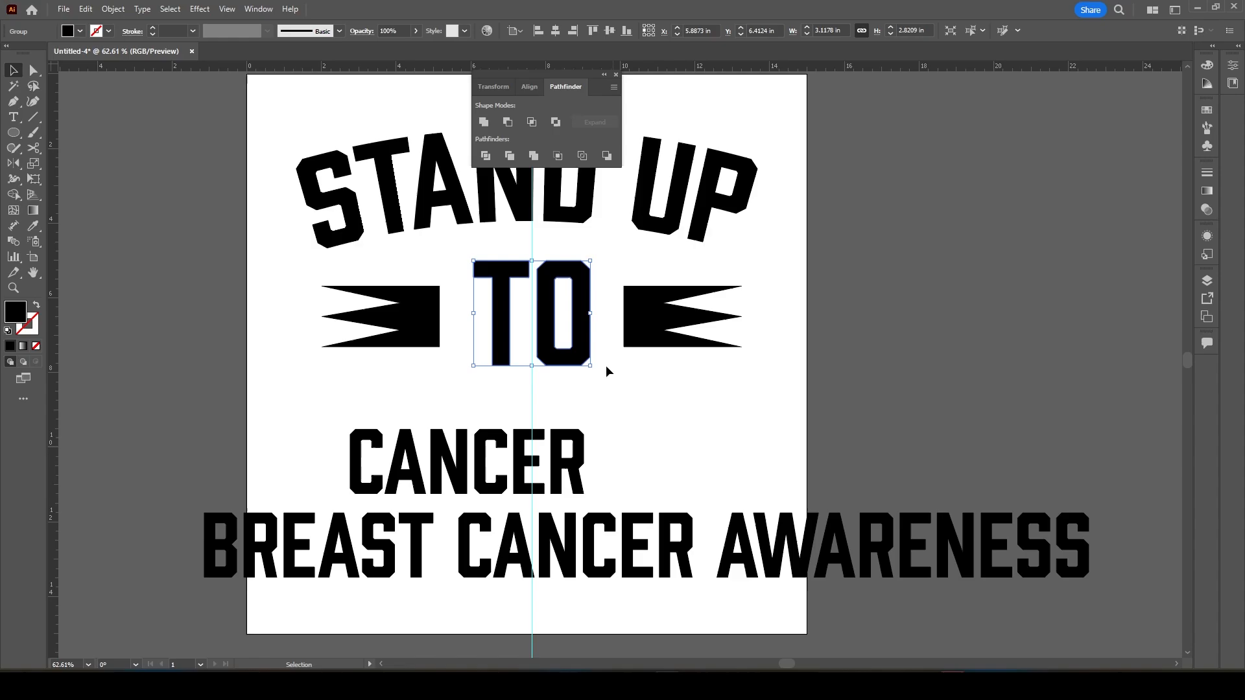
Expand the arched STAND UP into plain shapes and nudge it right to center it on the guide.
{"action": "left_click", "coordinate": [376, 188]}
{"action": "left_click", "coordinate": [113, 8]}
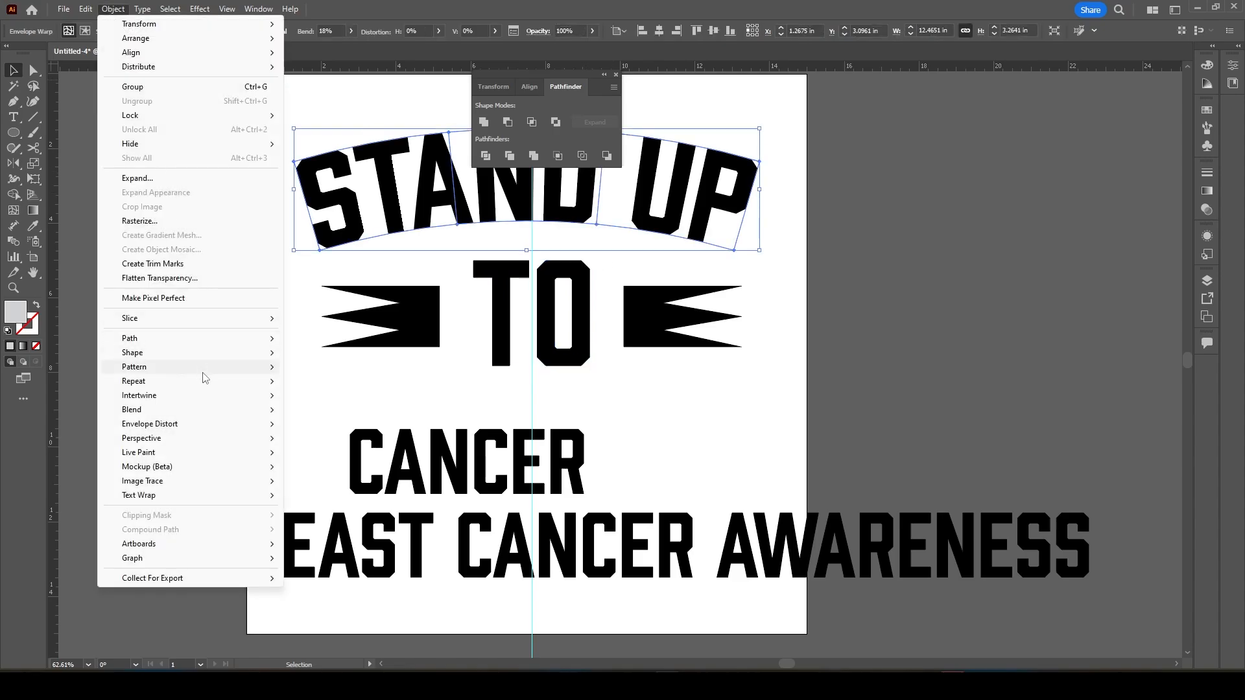
{"action": "left_click", "coordinate": [149, 178]}
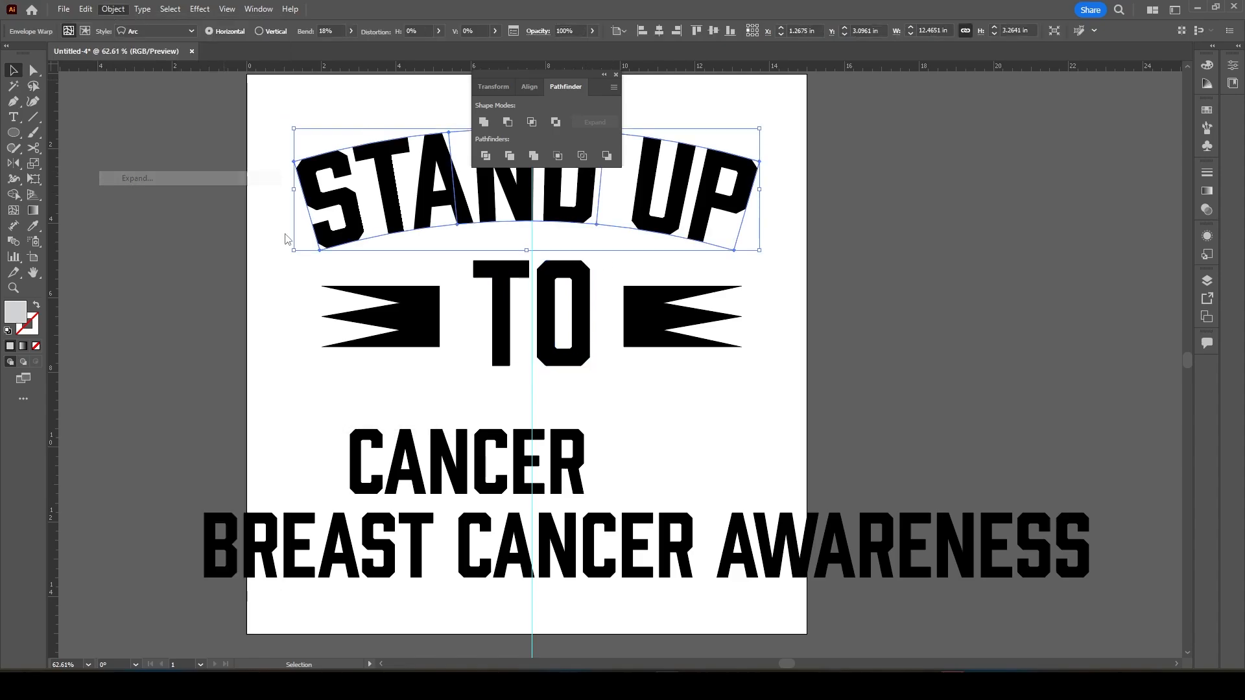
{"action": "key", "text": "Return"}
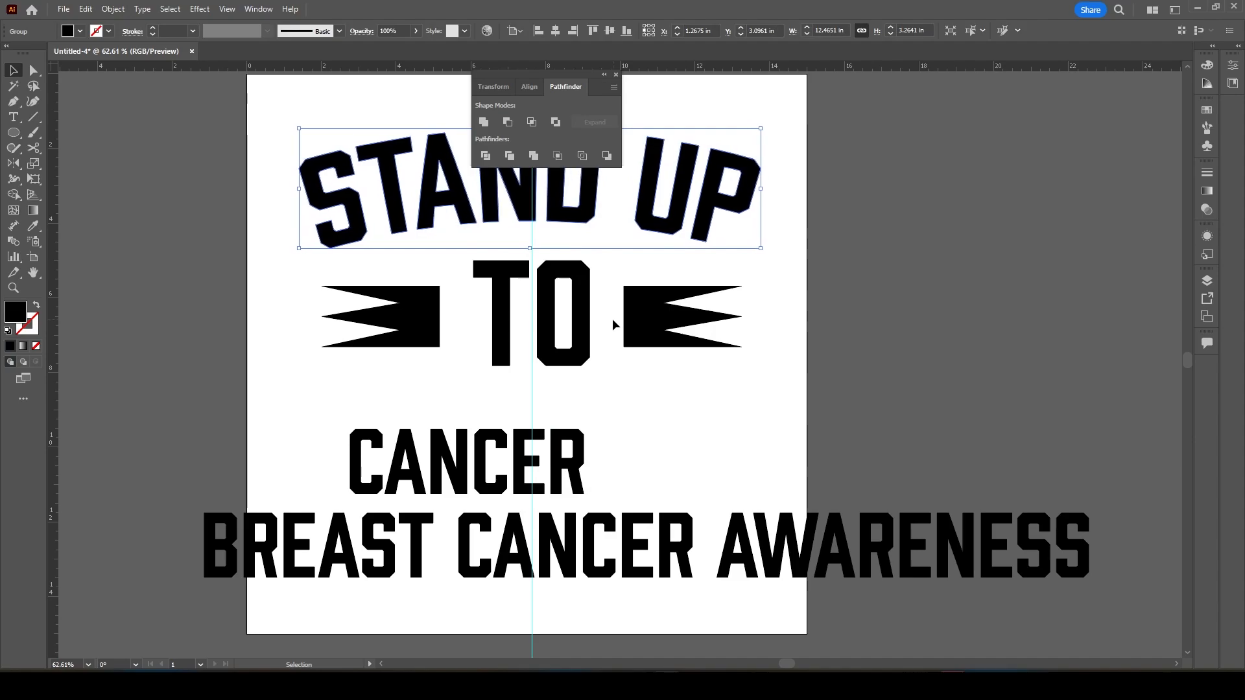
Move CANCER up beneath TO, enlarge it to about 303 pt and convert it to outlines.
{"action": "left_click", "coordinate": [436, 480]}
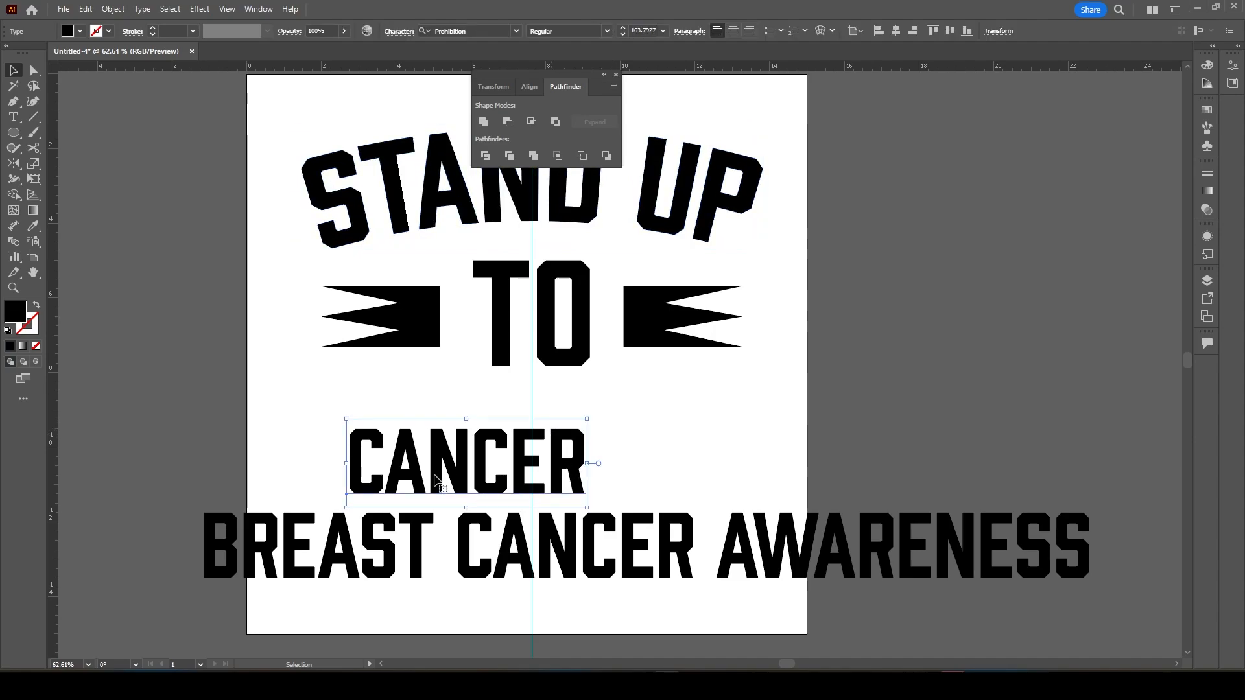
{"action": "left_click_drag", "start_coordinate": [358, 472], "coordinate": [329, 412]}
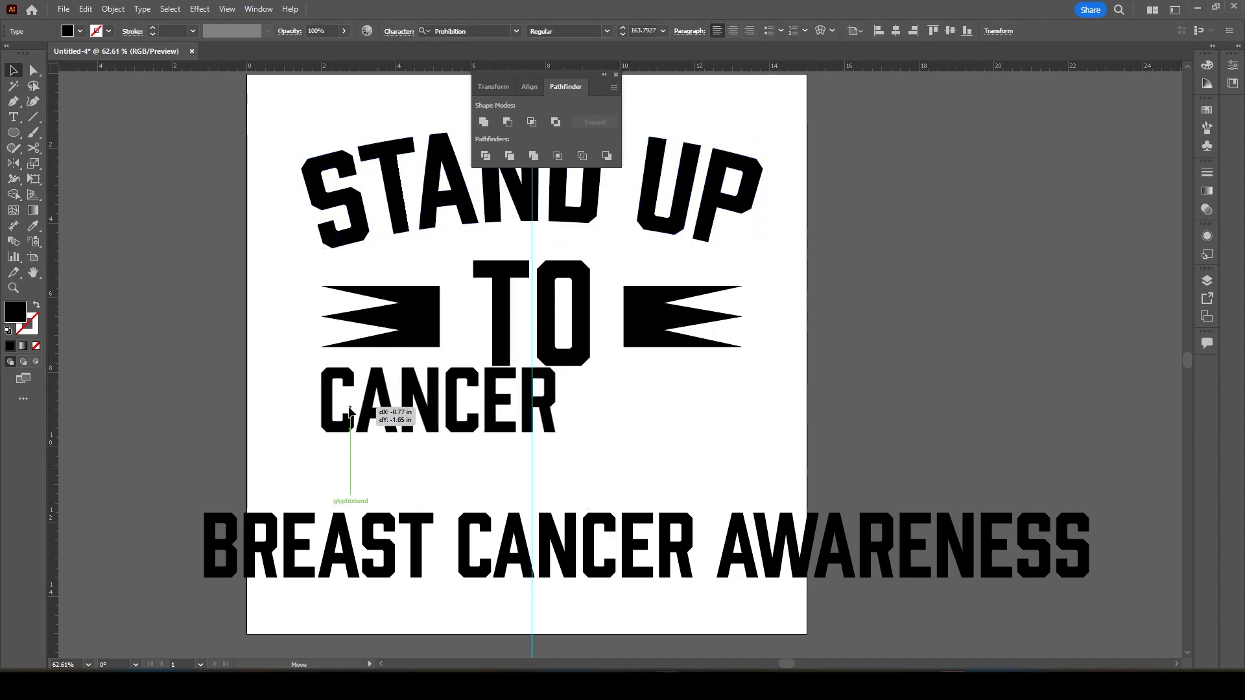
{"action": "left_click_drag", "start_coordinate": [558, 402], "coordinate": [762, 402]}
{"action": "right_click", "coordinate": [722, 395]}
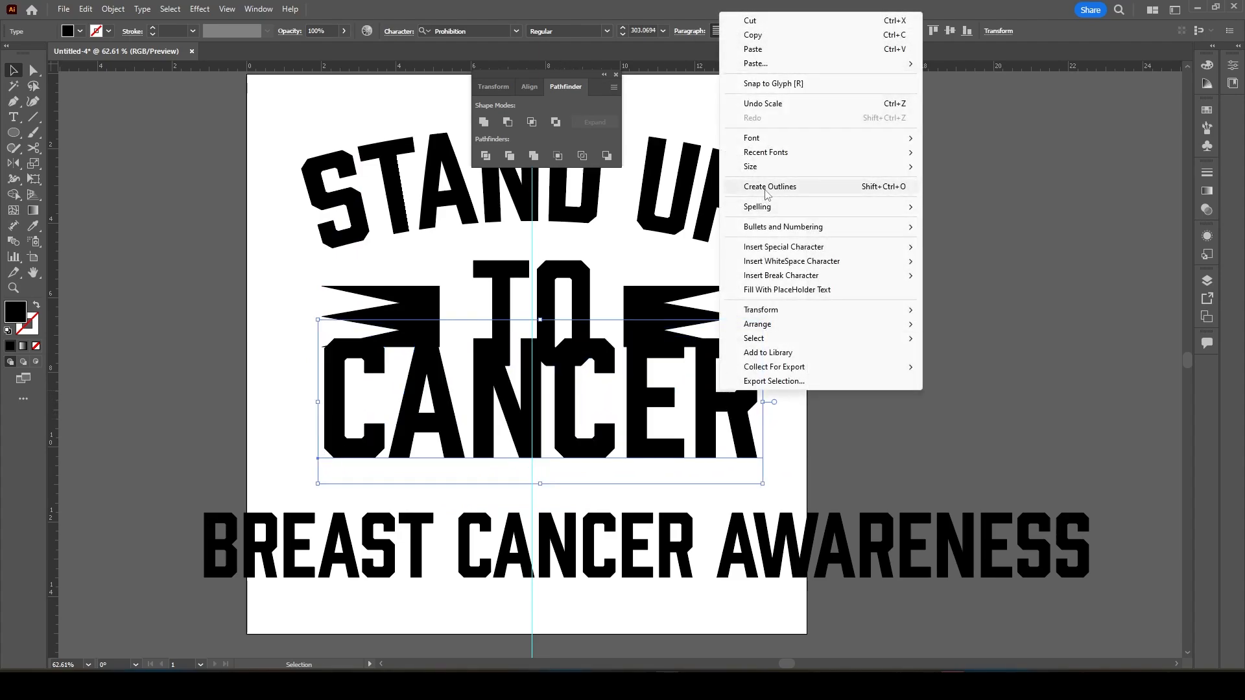
{"action": "left_click", "coordinate": [765, 187]}
Lower CANCER clear of TO, then shift the TO row with its notched shapes and CANCER slightly upward to even the spacing.
{"action": "scroll", "coordinate": [569, 362], "scroll_direction": "down", "scroll_amount": 2}
{"action": "left_click_drag", "start_coordinate": [569, 362], "coordinate": [568, 409]}
{"action": "left_click", "coordinate": [711, 283]}
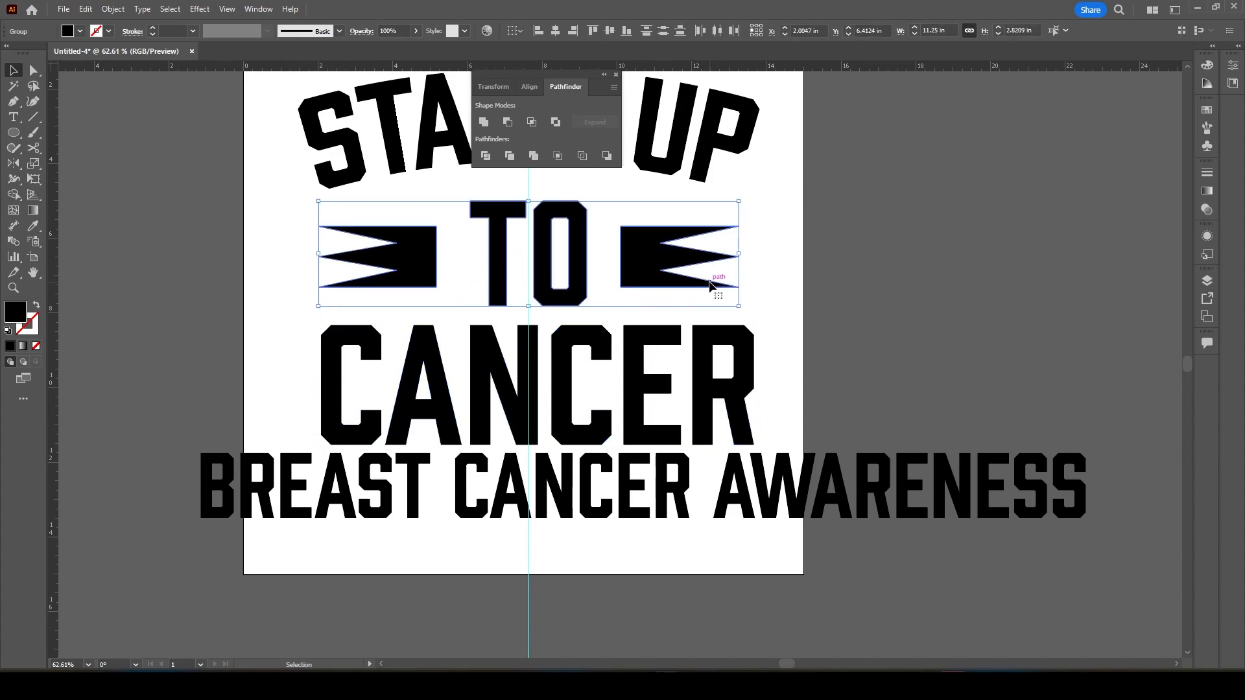
{"action": "left_click_drag", "start_coordinate": [711, 283], "coordinate": [710, 276]}
{"action": "left_click_drag", "start_coordinate": [572, 392], "coordinate": [573, 388]}
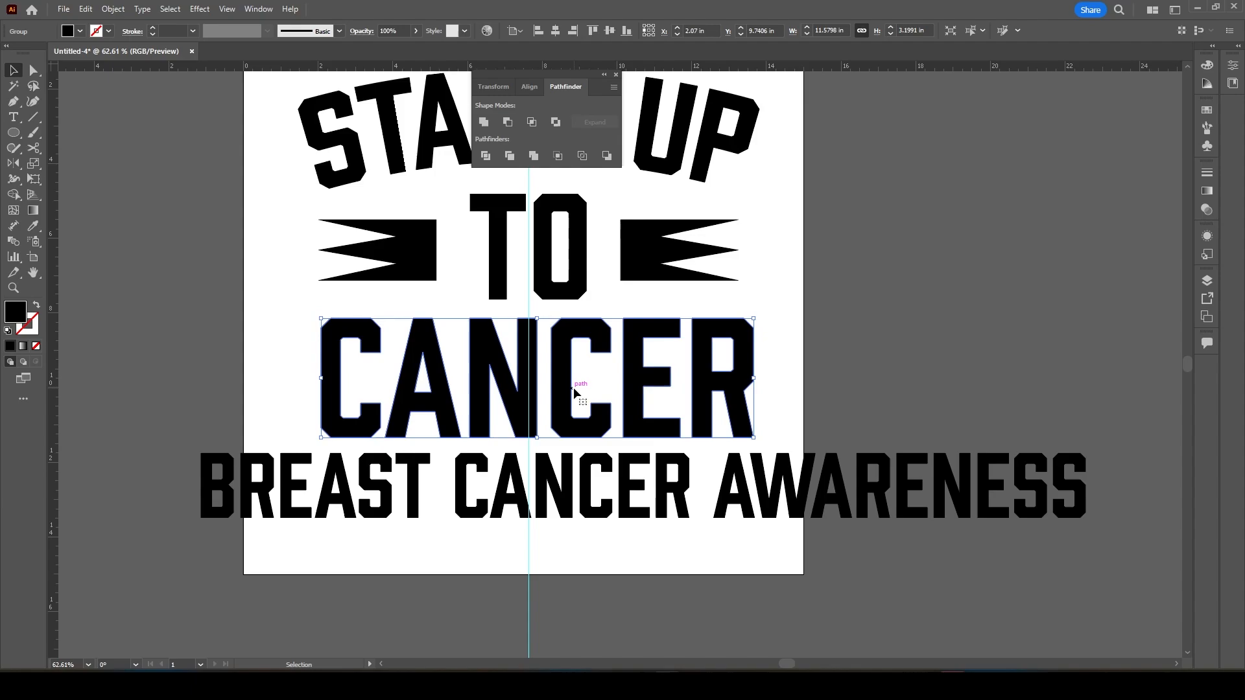
Nudge CANCER left until it is centered on the vertical guide, and slightly up.
{"action": "key", "text": "Left"}
{"action": "key", "text": "Left"}
{"action": "key", "text": "Left"}
{"action": "key", "text": "Left"}
{"action": "key", "text": "Left"}
{"action": "key", "text": "Left"}
{"action": "key", "text": "Left"}
{"action": "key", "text": "Left"}
{"action": "key", "text": "Left"}
{"action": "key", "text": "Left"}
{"action": "key", "text": "Left"}
{"action": "key", "text": "Left"}
{"action": "key", "text": "Left"}
{"action": "key", "text": "Up"}
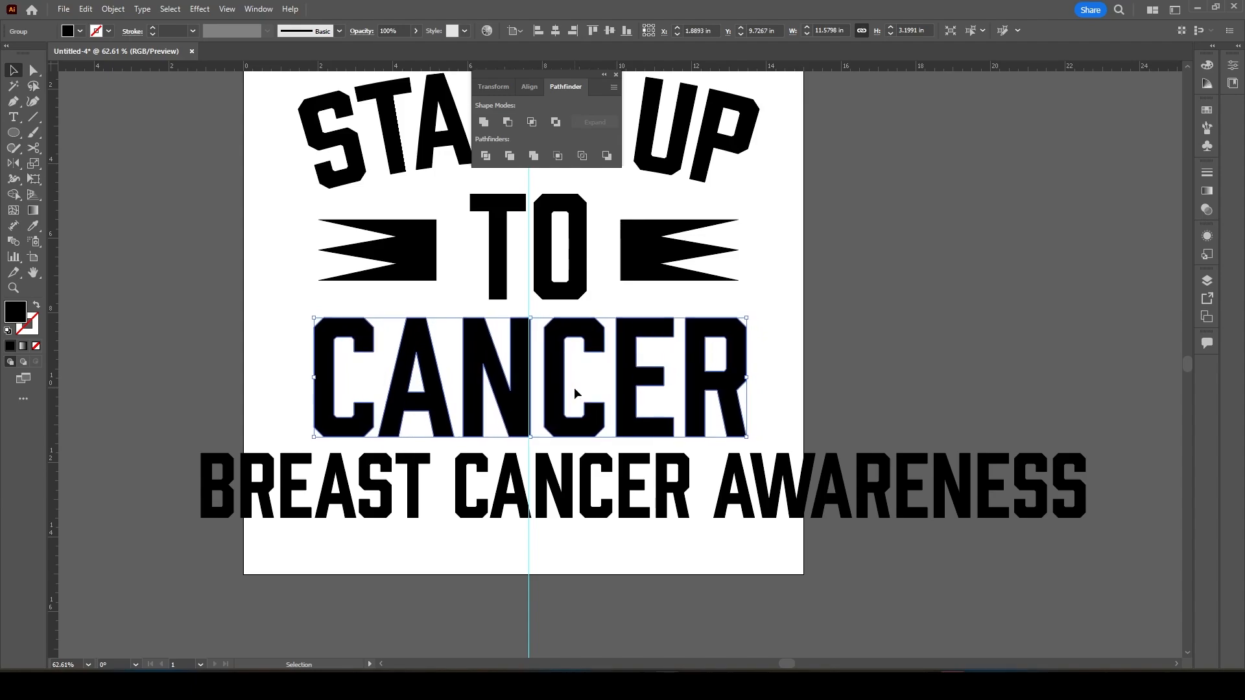
{"action": "key", "text": "Up"}
{"action": "key", "text": "Up"}
{"action": "left_click", "coordinate": [838, 368]}
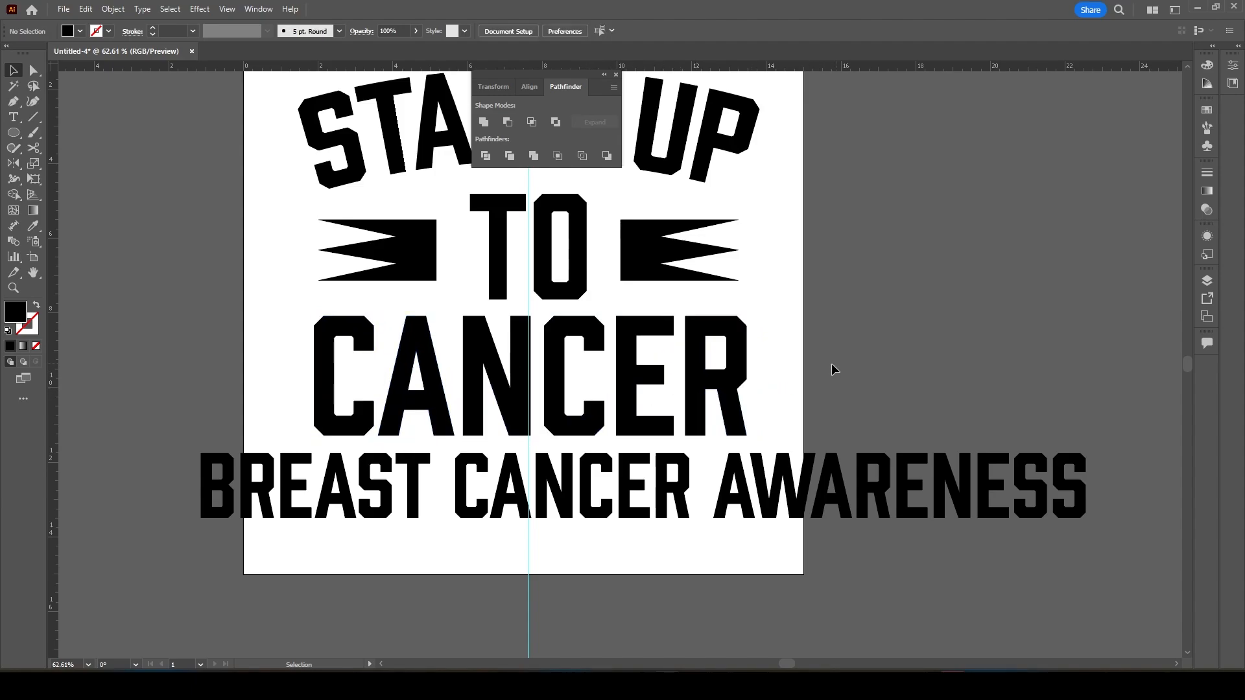
Move BREAST CANCER AWARENESS down below the artboard to free the space under CANCER.
{"action": "left_click", "coordinate": [652, 483]}
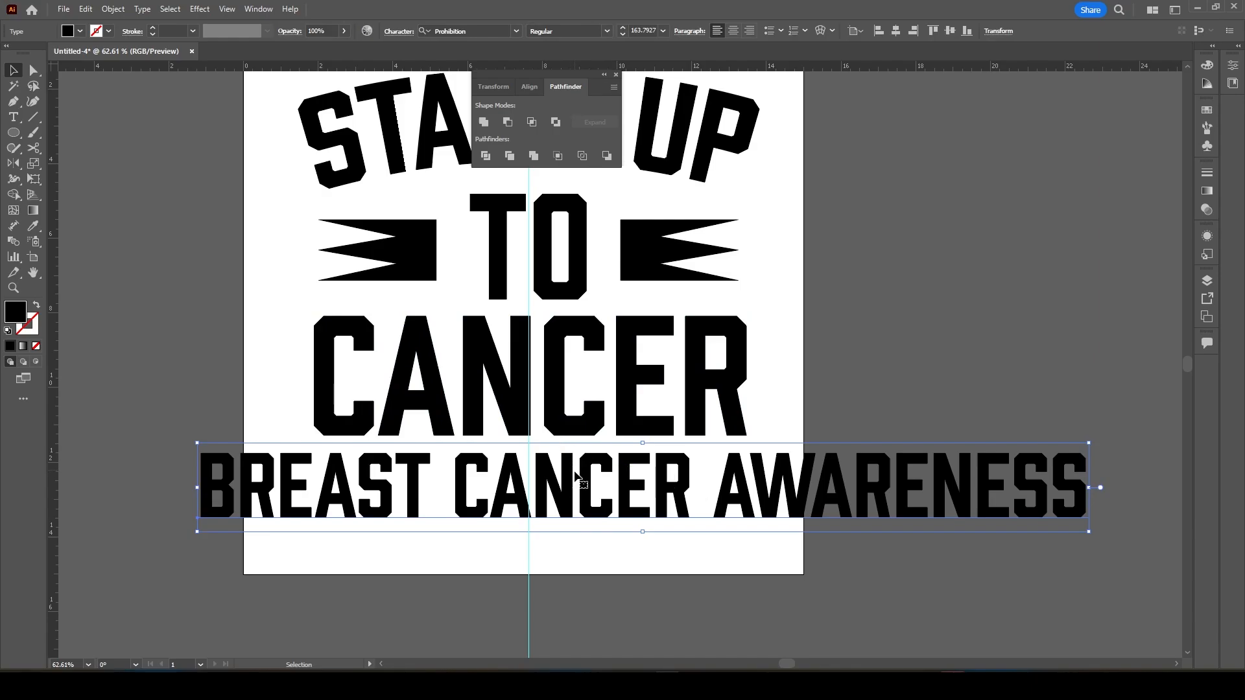
{"action": "left_click_drag", "start_coordinate": [577, 475], "coordinate": [576, 609]}
{"action": "left_click", "coordinate": [555, 504]}
Draw a black rectangle beneath CANCER, extending left from the vertical guide.
{"action": "left_click_drag", "start_coordinate": [534, 512], "coordinate": [573, 444]}
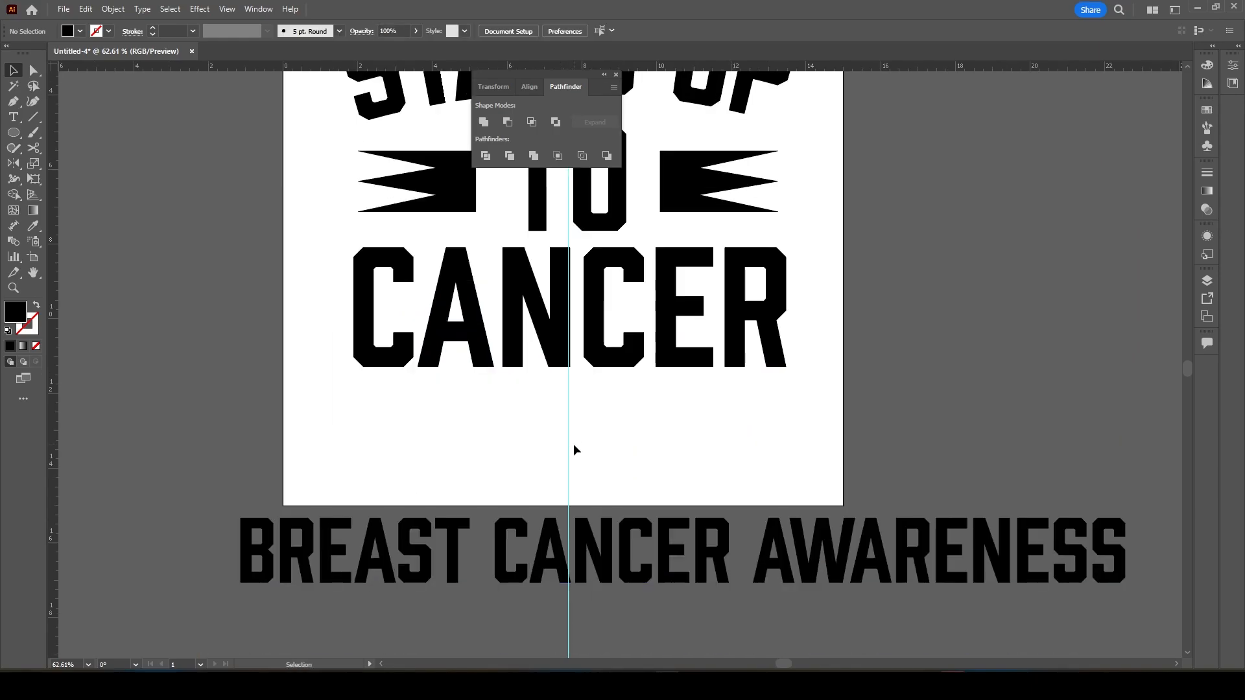
{"action": "mouse_move", "coordinate": [565, 230]}
{"action": "left_mouse_down"}
{"action": "mouse_move", "coordinate": [566, 392]}
{"action": "mouse_move", "coordinate": [380, 444]}
{"action": "left_mouse_up"}
{"action": "left_click", "coordinate": [323, 449], "text": "ctrl"}
Draw a closed half ribbon tail with a slanted left end beside the rectangle using the Pen tool, about 1.41 in wide and 0.43 in high.
{"action": "key", "text": "p"}
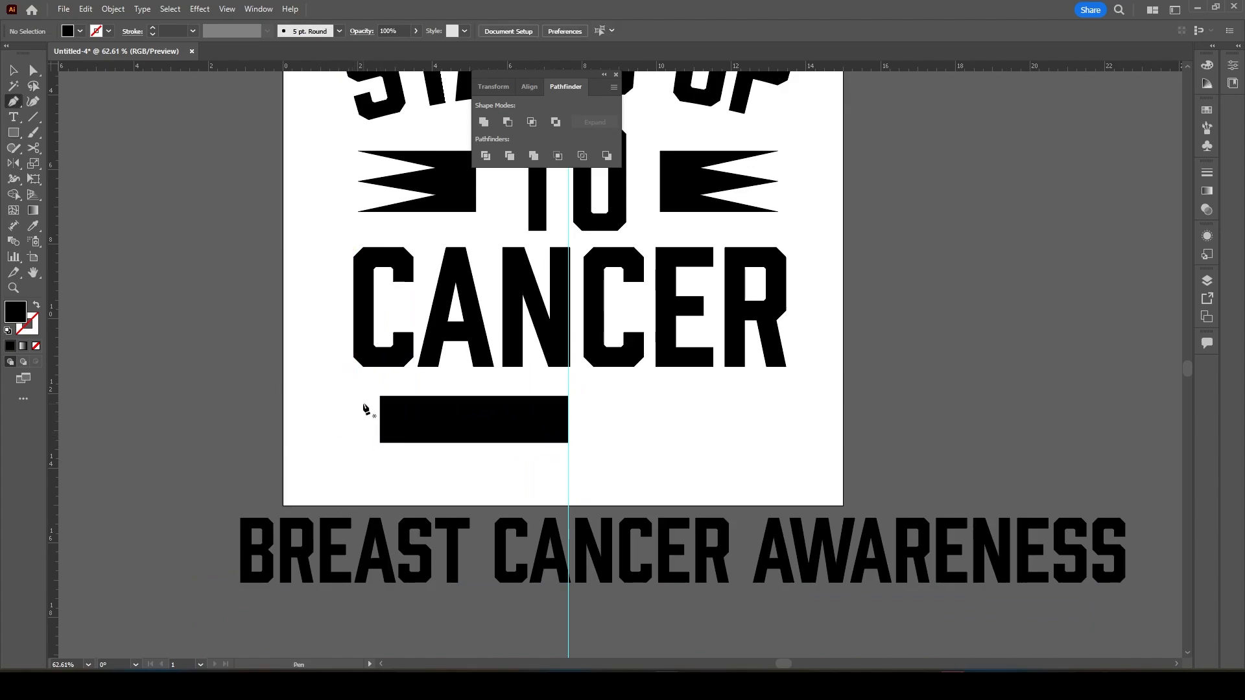
{"action": "left_click_drag", "start_coordinate": [371, 405], "coordinate": [338, 421]}
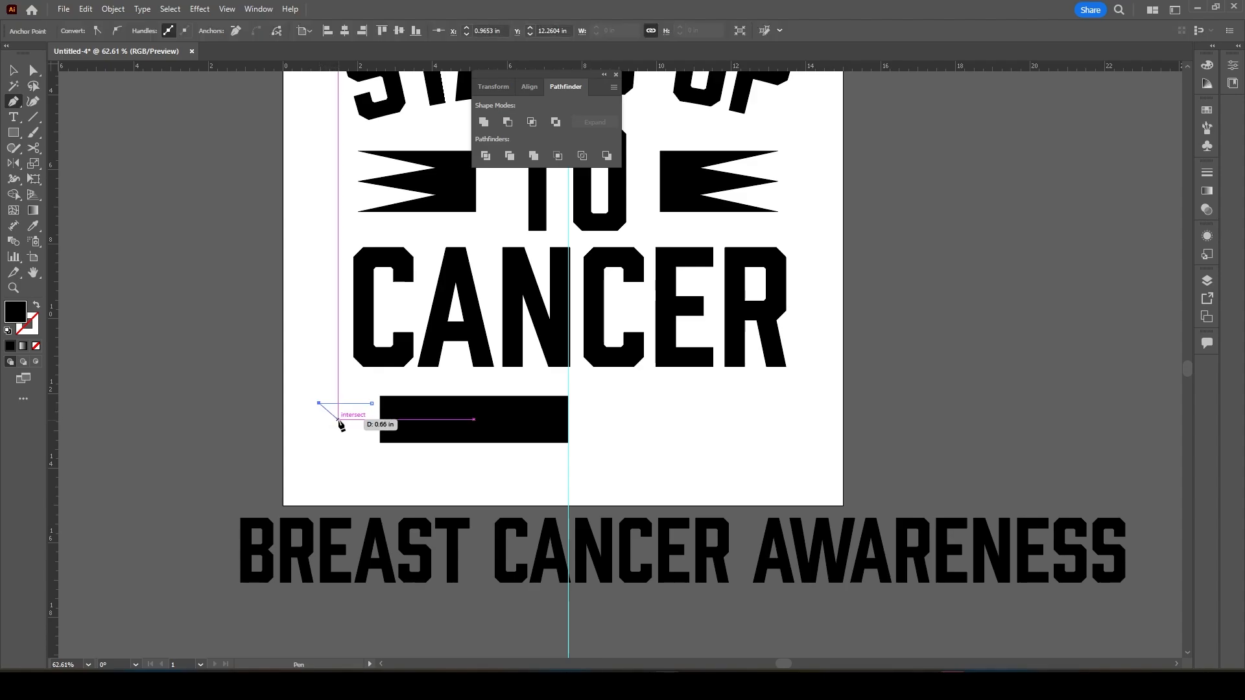
{"action": "left_click", "coordinate": [338, 420]}
{"action": "left_click", "coordinate": [372, 420]}
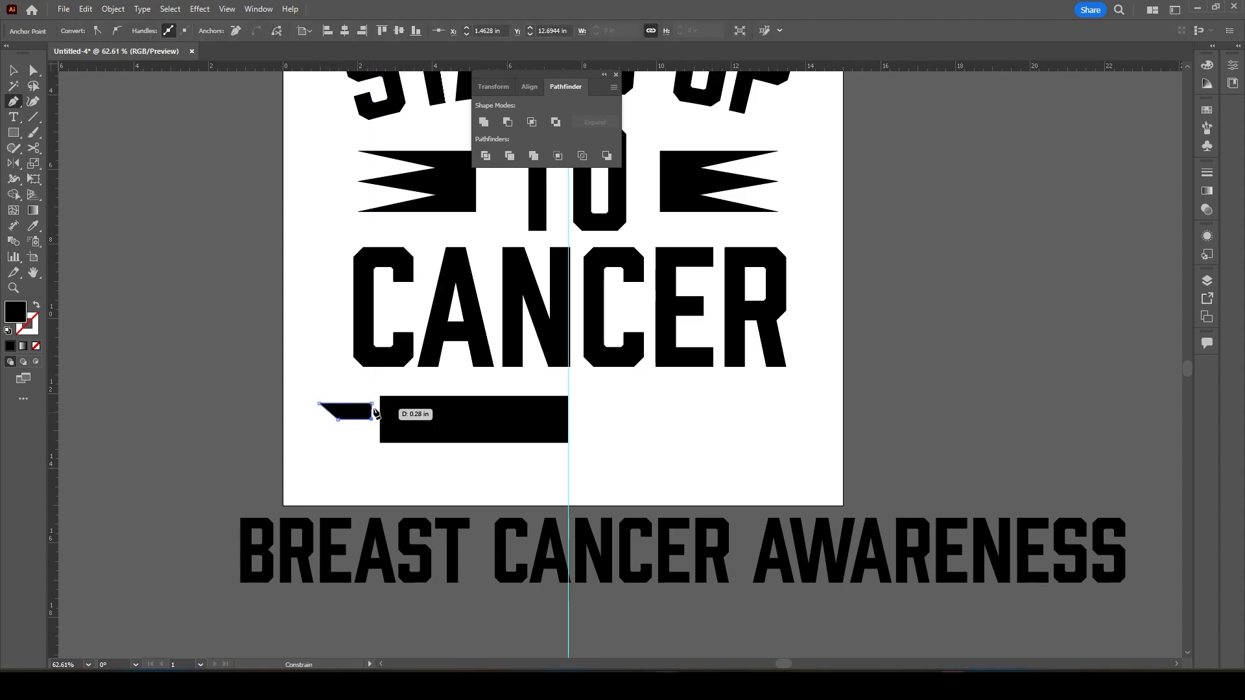
{"action": "left_click", "coordinate": [372, 403]}
{"action": "key", "text": "v"}
Reflect a copy of the half tail horizontally across its lower edge and unite both halves into one notched ribbon tail.
{"action": "key", "text": "o"}
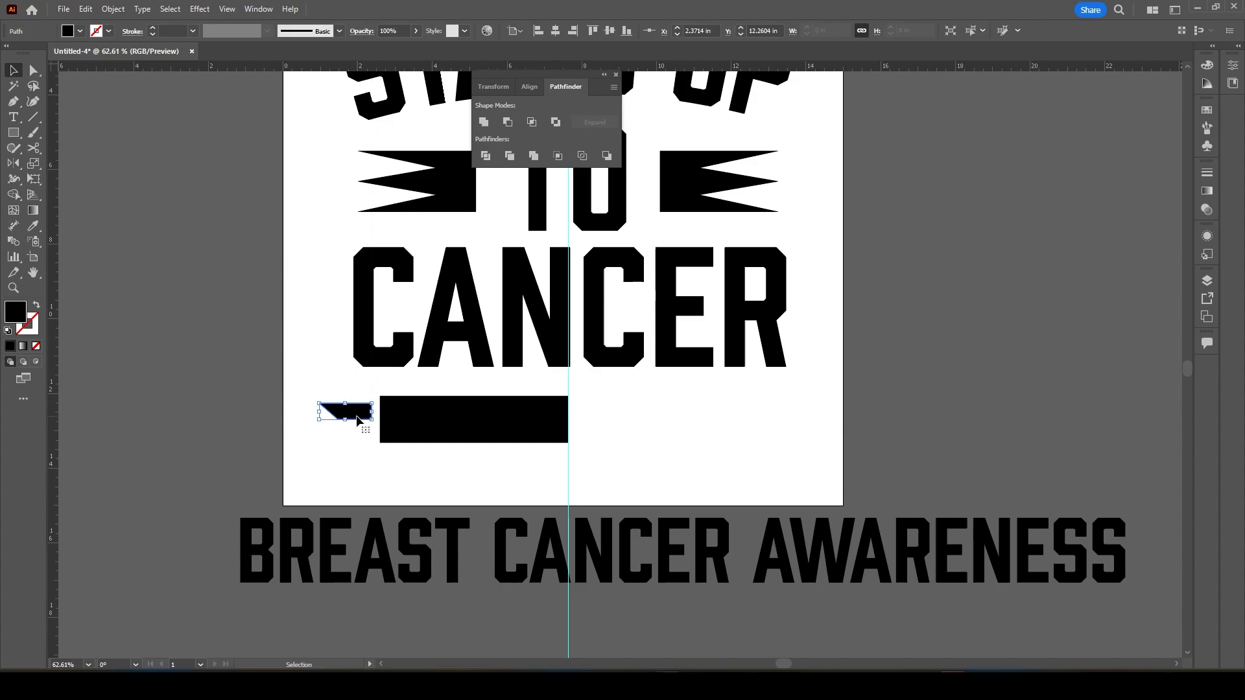
{"action": "left_click", "coordinate": [371, 419], "text": "alt"}
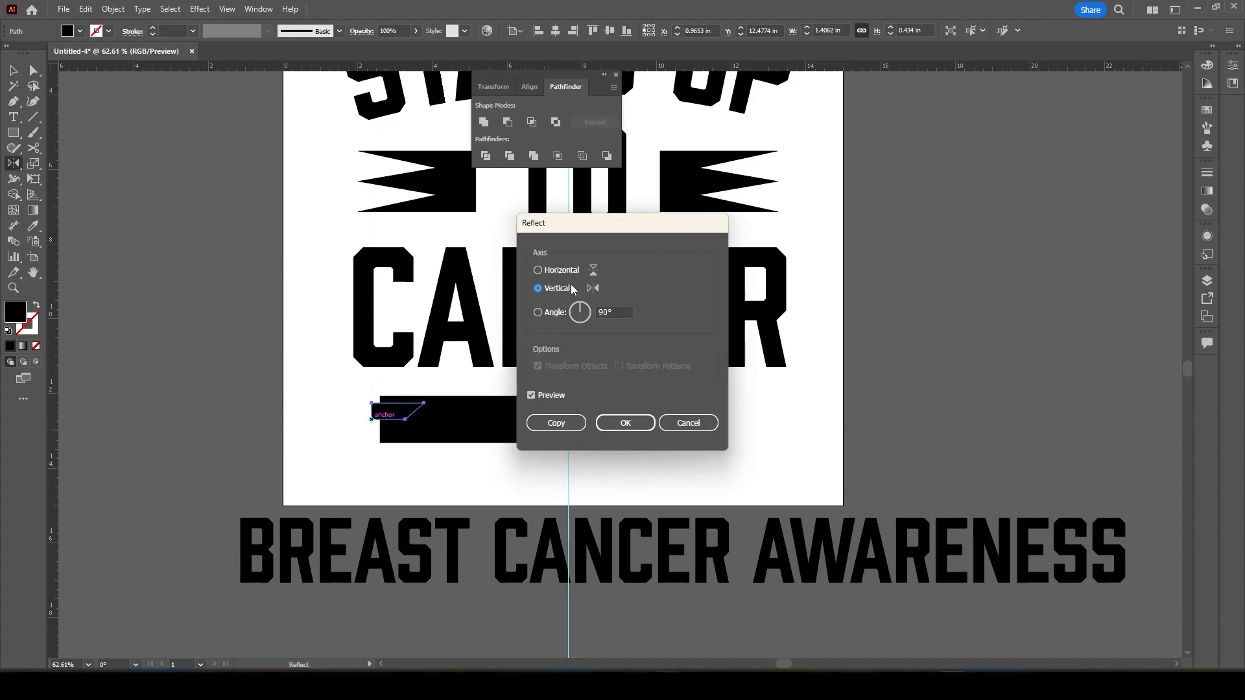
{"action": "left_click", "coordinate": [562, 276]}
{"action": "key", "text": "v"}
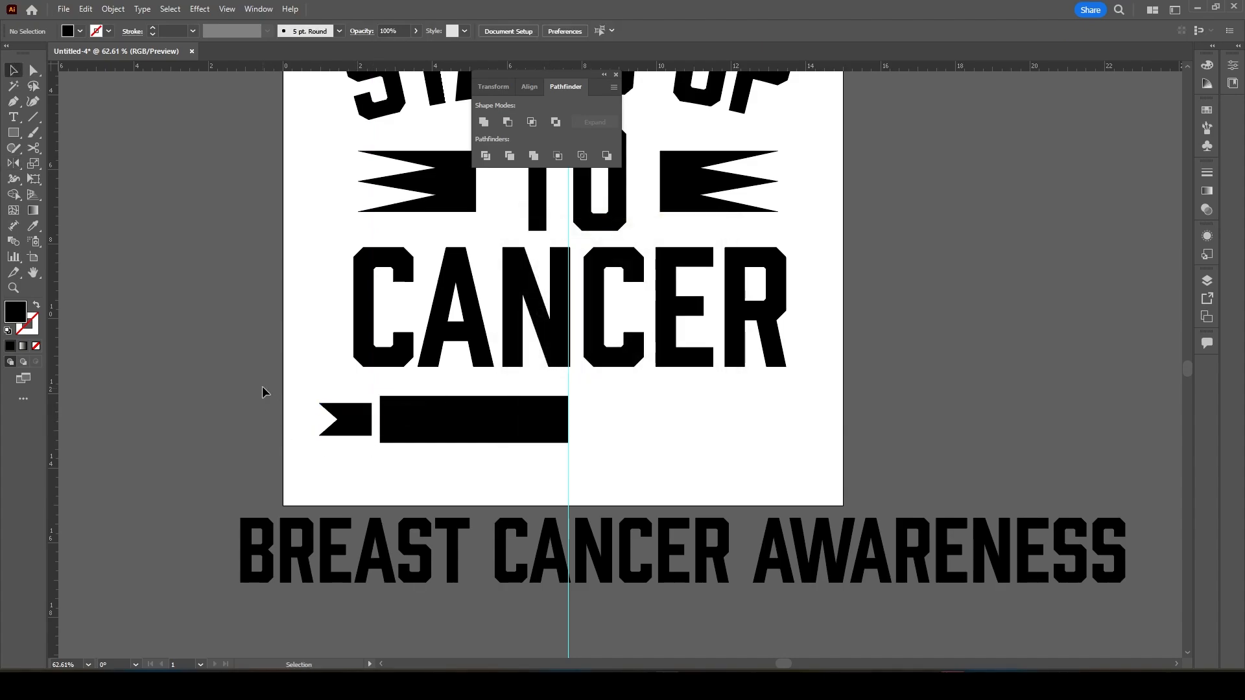
{"action": "left_click_drag", "start_coordinate": [262, 388], "coordinate": [364, 455]}
{"action": "left_click", "coordinate": [491, 127]}
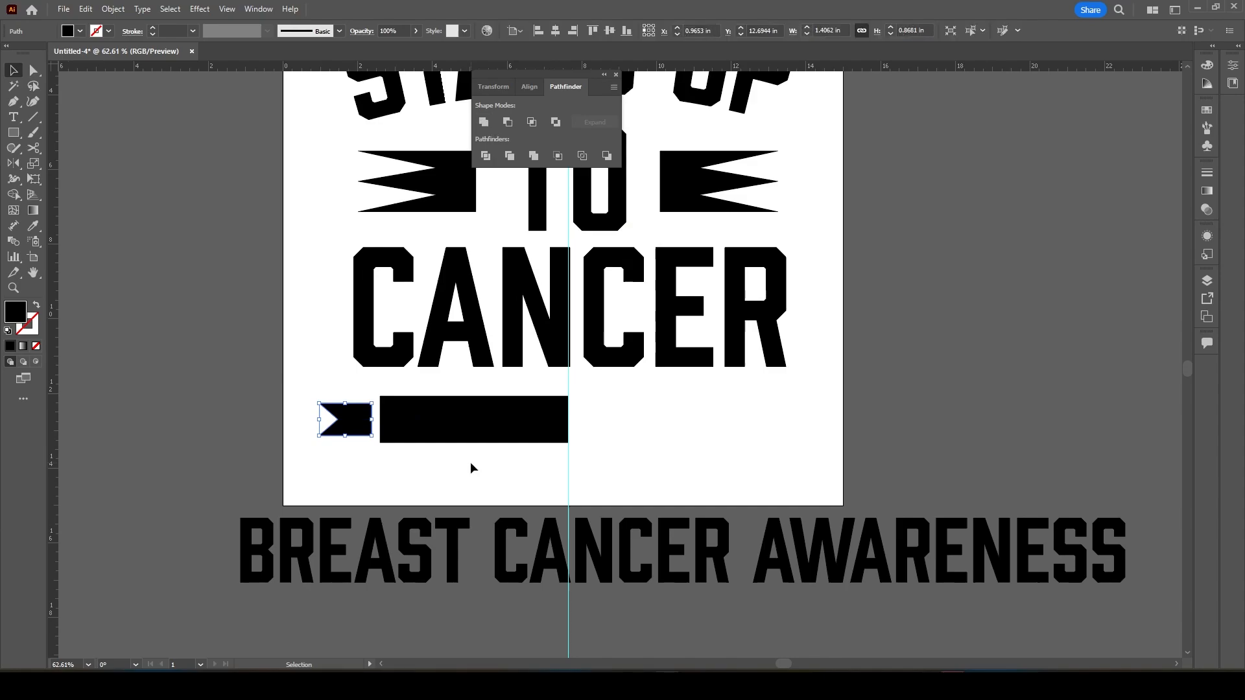
Reduce the rectangle's height to about 1.11 in and reflect a copy of it and the ribbon tail vertically across the guide.
{"action": "left_click", "coordinate": [474, 408]}
{"action": "left_click_drag", "start_coordinate": [474, 399], "coordinate": [474, 401]}
{"action": "left_click_drag", "start_coordinate": [300, 398], "coordinate": [603, 450]}
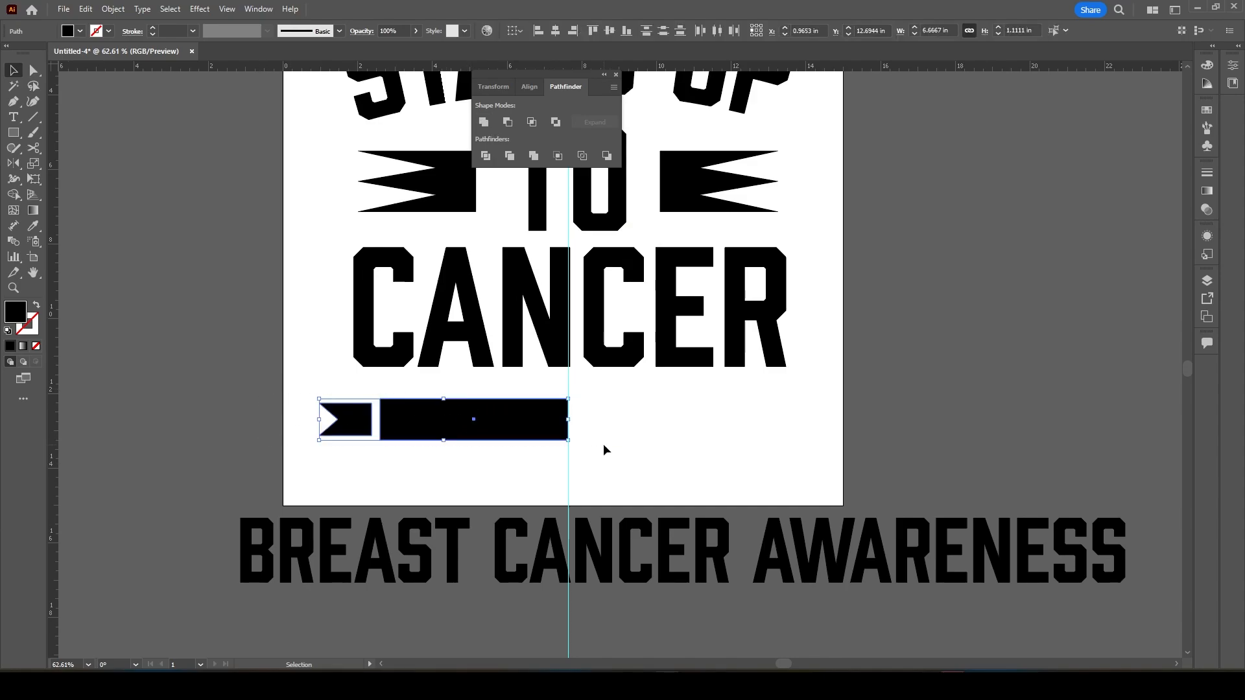
{"action": "key", "text": "o"}
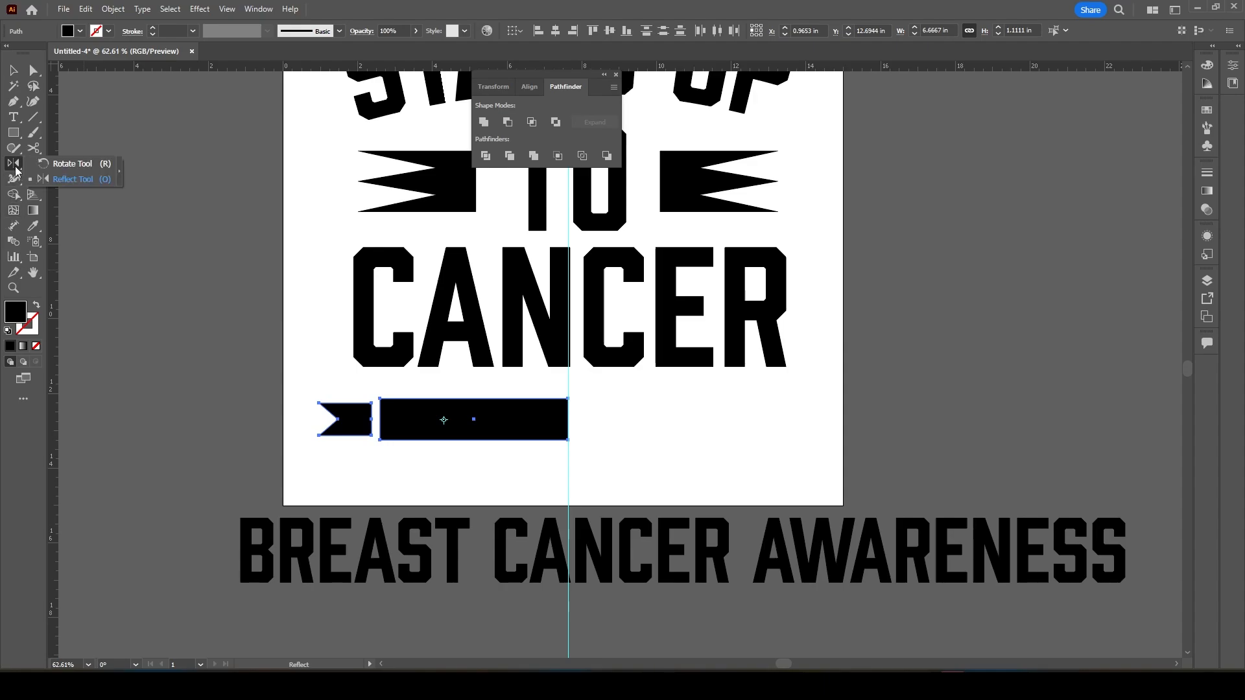
{"action": "left_click", "coordinate": [566, 398], "text": "alt"}
{"action": "left_click", "coordinate": [560, 289]}
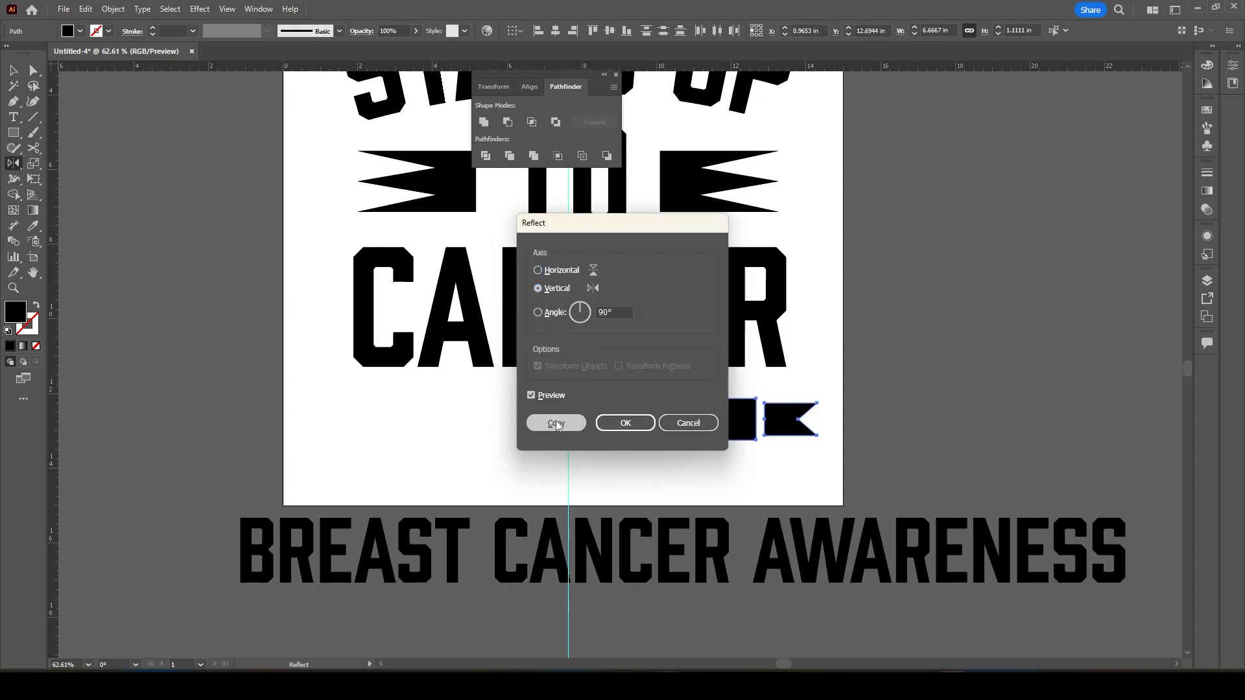
{"action": "left_click", "coordinate": [557, 424]}
{"action": "key", "text": "v"}
{"action": "left_click_drag", "start_coordinate": [269, 388], "coordinate": [879, 456]}
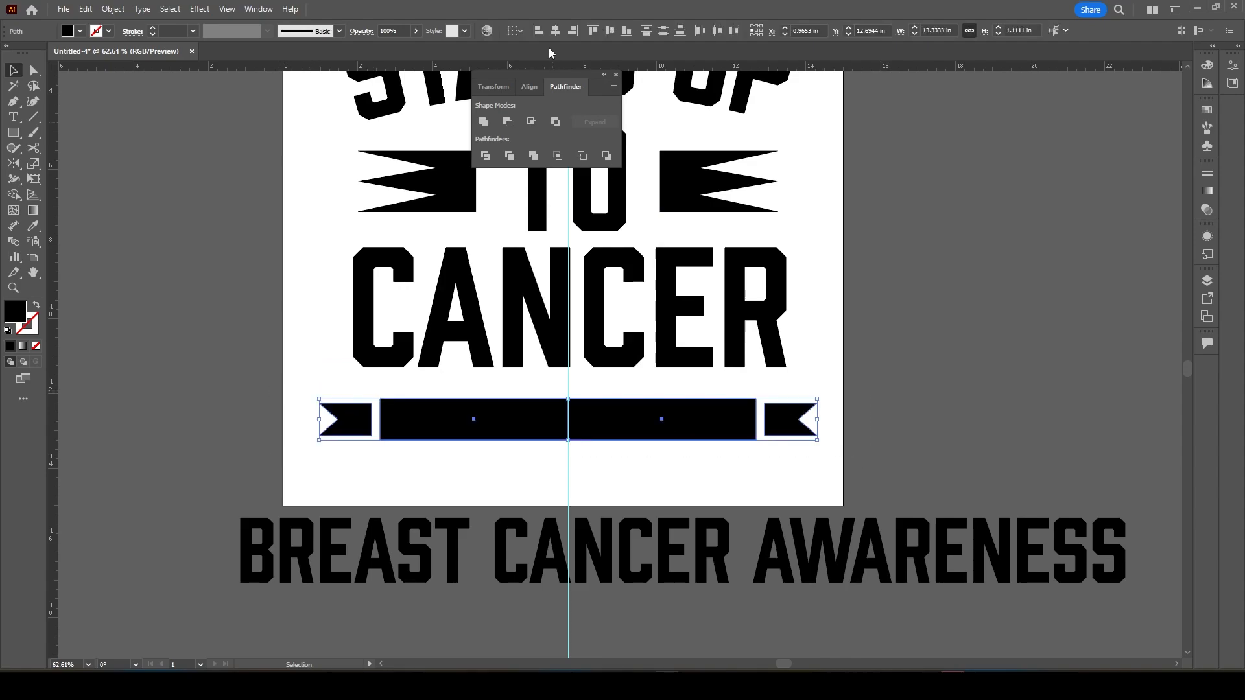
Unite the mirrored ribbon pieces and resize the banner beneath CANCER to about 11.49 in wide and 1.34 in high.
{"action": "left_click", "coordinate": [485, 121]}
{"action": "left_click_drag", "start_coordinate": [571, 399], "coordinate": [571, 391]}
{"action": "left_click_drag", "start_coordinate": [319, 416], "coordinate": [353, 416]}
{"action": "left_click_drag", "start_coordinate": [572, 414], "coordinate": [569, 446]}
Change the font of the BREAST CANCER AWARENESS text to Bebas Neue Pro Bold.
{"action": "left_click", "coordinate": [486, 550]}
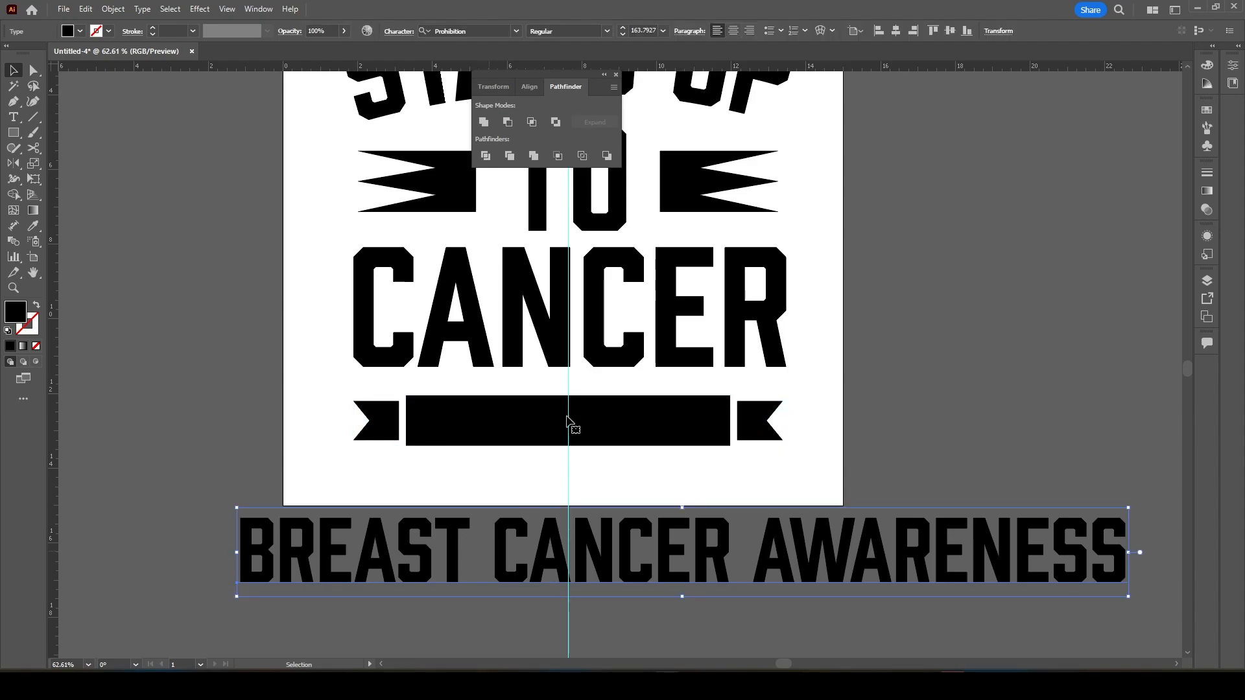
{"action": "left_click", "coordinate": [480, 29]}
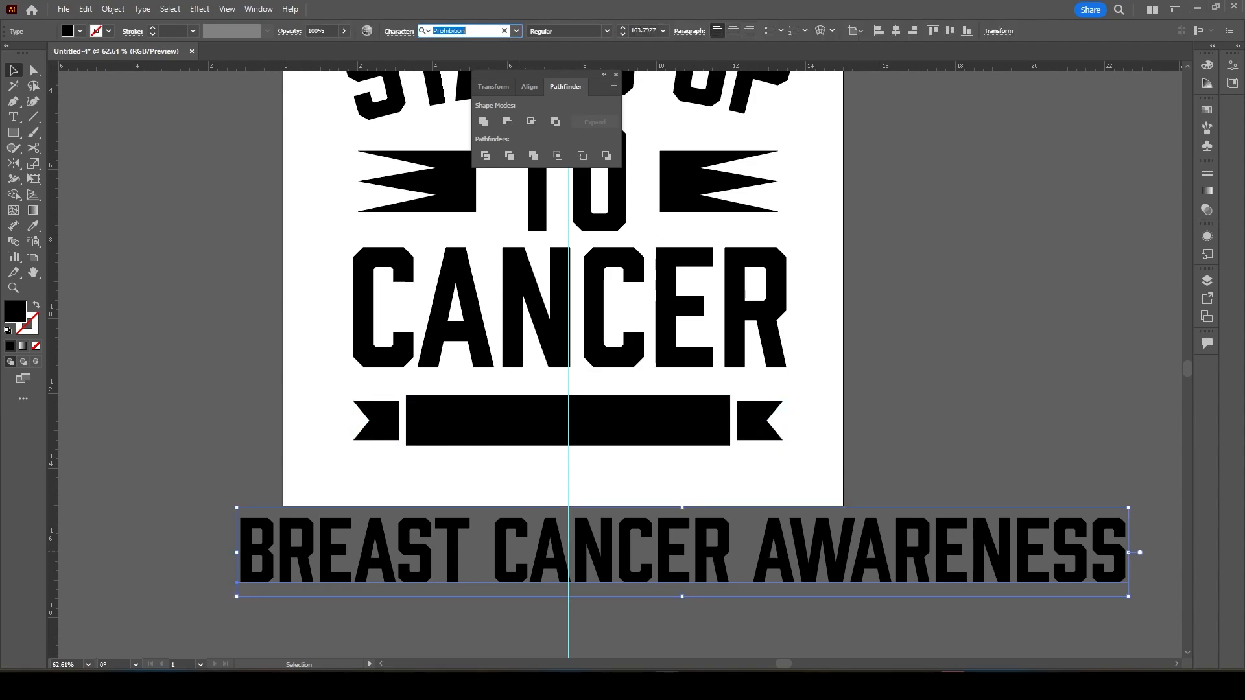
{"action": "type", "text": "beb"}
{"action": "left_click", "coordinate": [714, 96]}
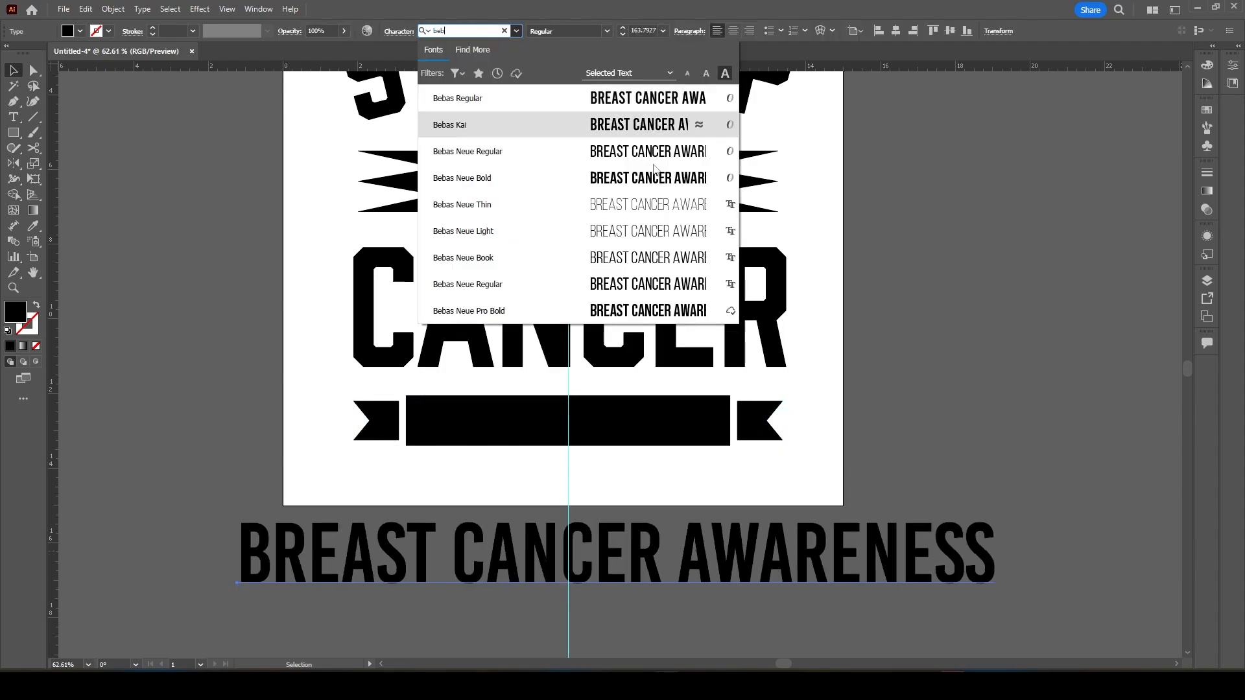
{"action": "left_click", "coordinate": [624, 309]}
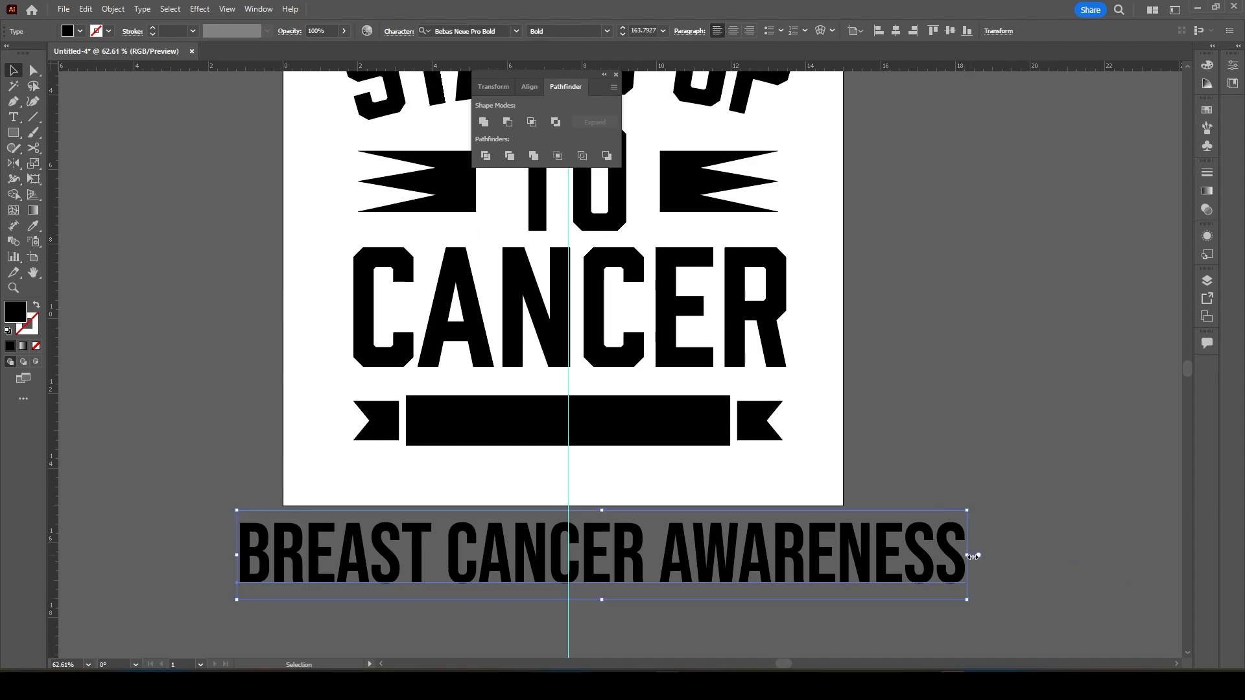
Fill the BREAST CANCER AWARENESS text with white and fit it at about 68 pt in front of the black banner, centered on the guide.
{"action": "left_click_drag", "start_coordinate": [970, 557], "coordinate": [707, 493]}
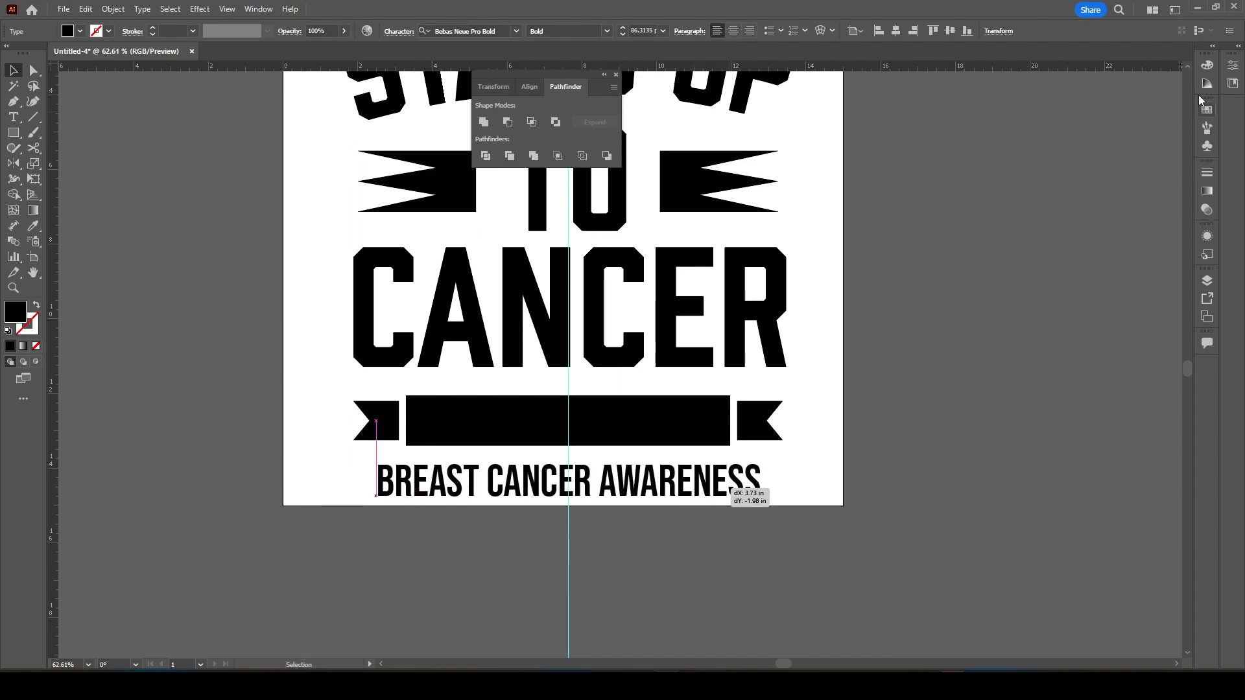
{"action": "left_click", "coordinate": [1207, 67]}
{"action": "left_click", "coordinate": [1058, 79]}
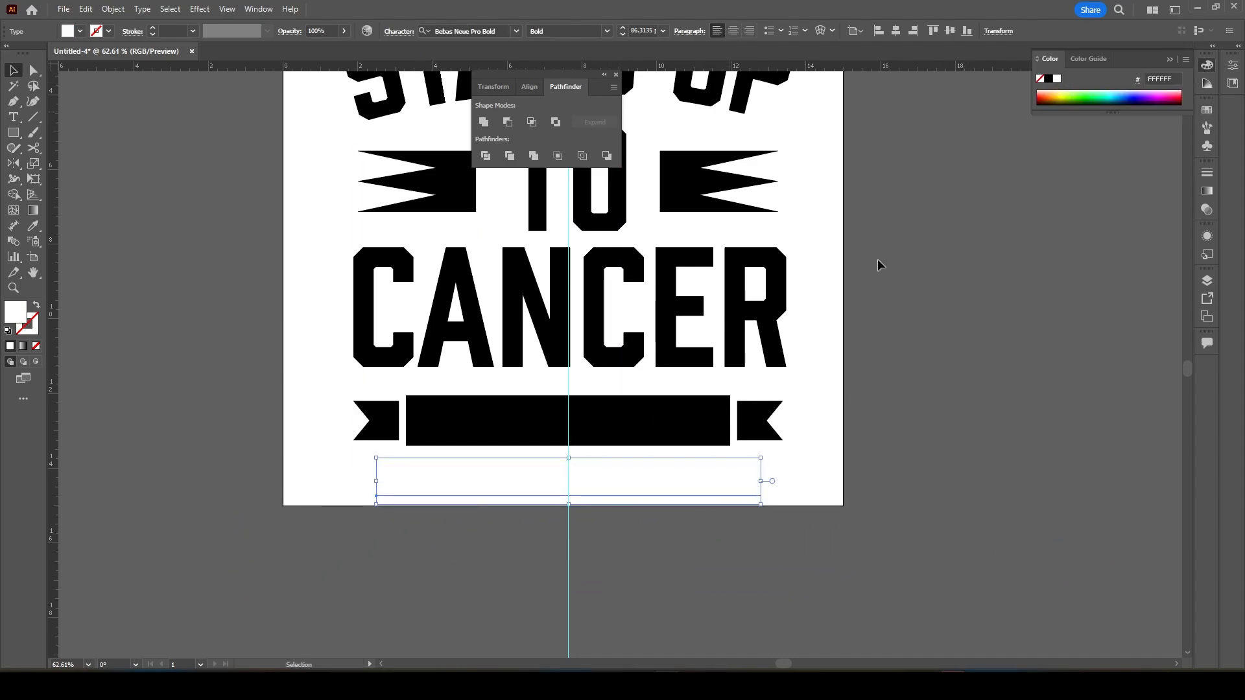
{"action": "left_click_drag", "start_coordinate": [656, 465], "coordinate": [645, 423]}
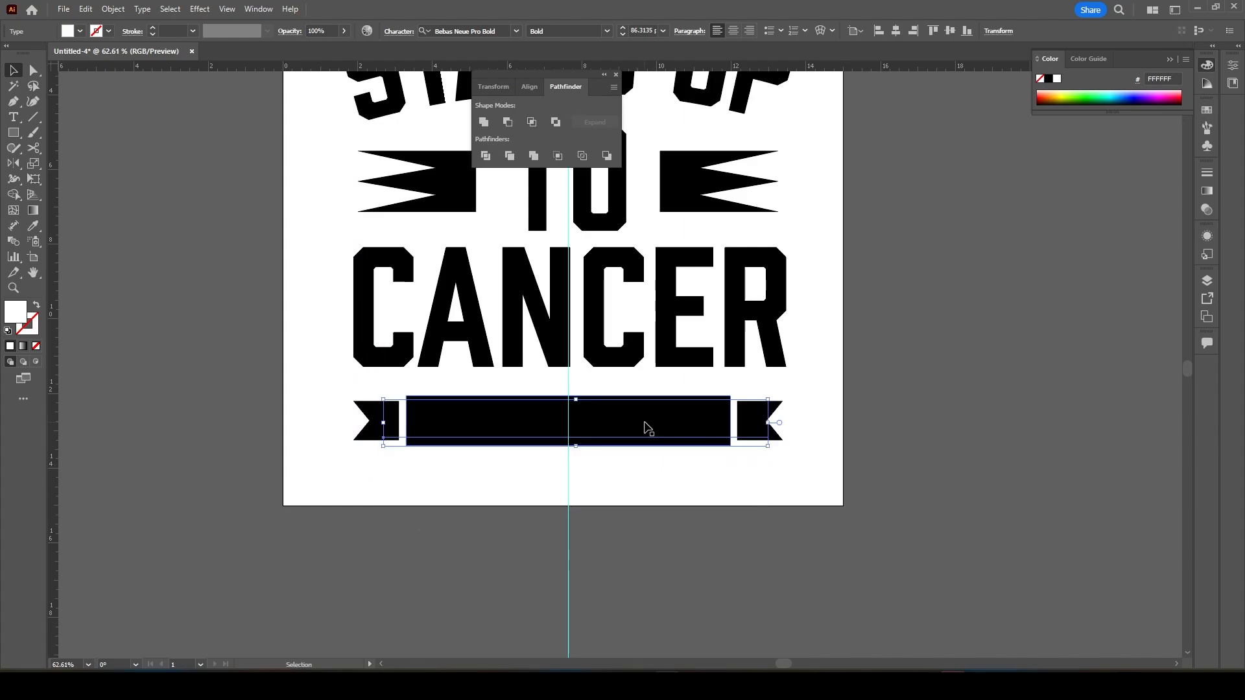
{"action": "key", "text": "ctrl+shift+bracketright"}
{"action": "left_click_drag", "start_coordinate": [771, 423], "coordinate": [725, 422]}
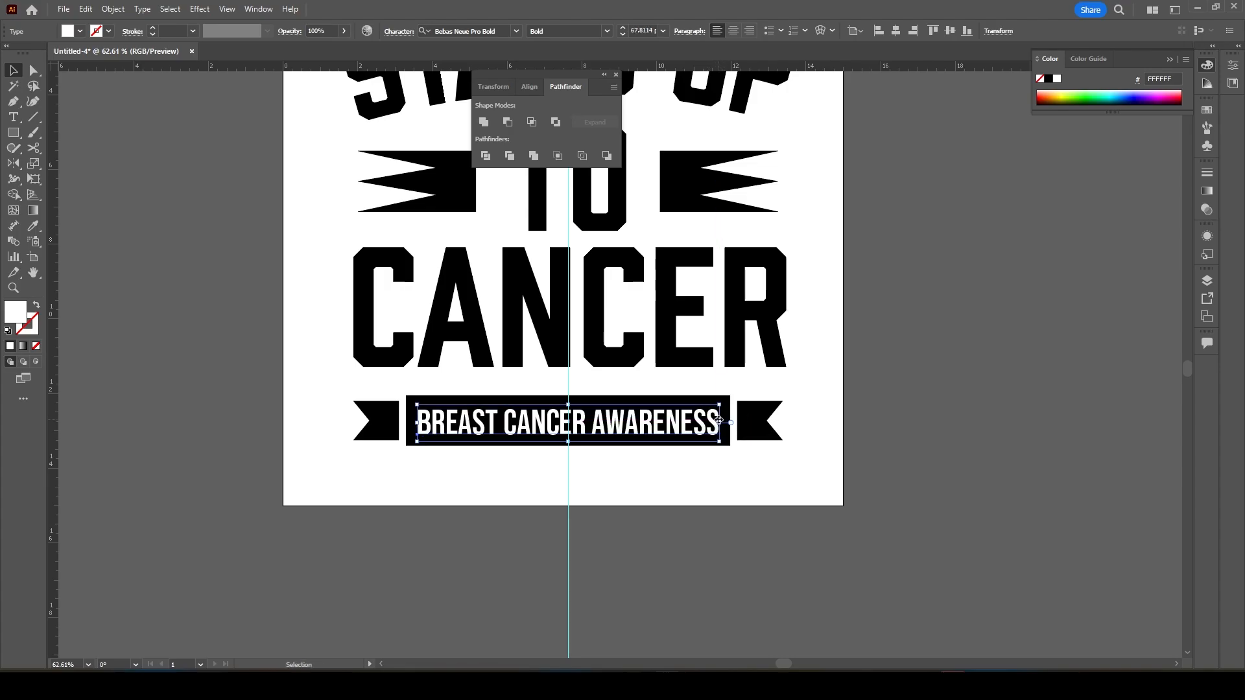
Warp the banner and its text with a horizontal Arc envelope of 18% bend and raise it to overlap the bottom of CANCER.
{"action": "left_click_drag", "start_coordinate": [415, 470], "coordinate": [342, 417]}
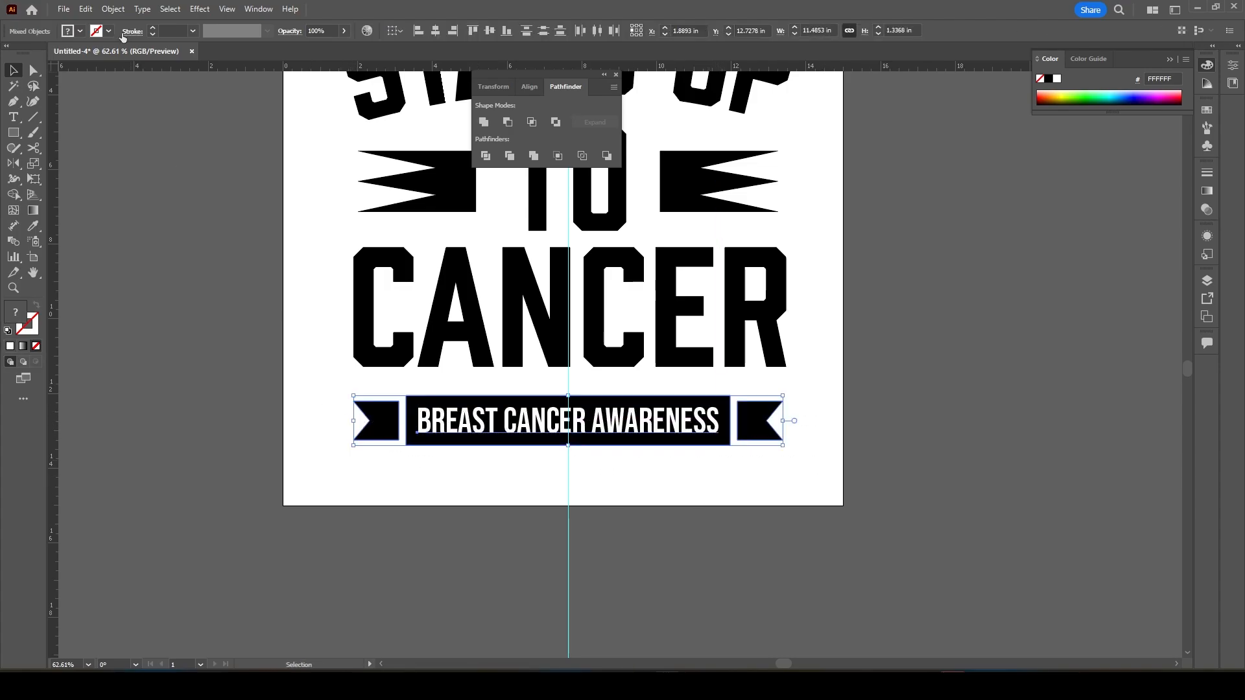
{"action": "left_click", "coordinate": [113, 9]}
{"action": "mouse_move", "coordinate": [216, 425]}
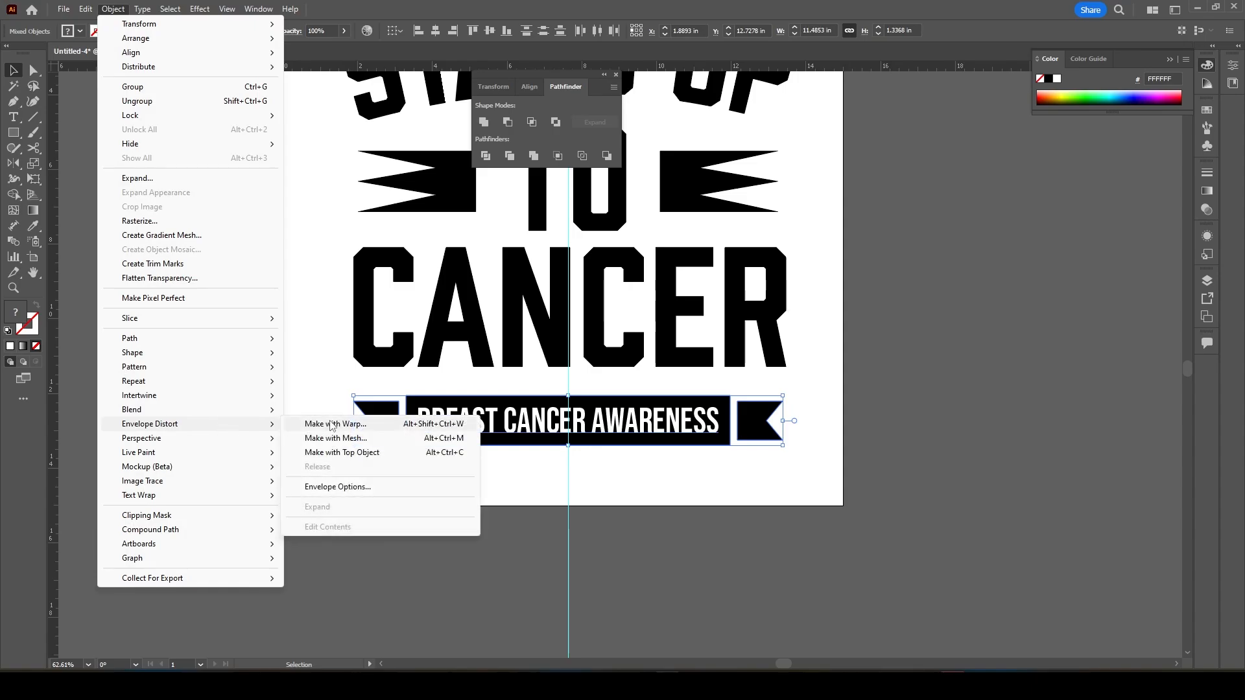
{"action": "left_click", "coordinate": [317, 424]}
{"action": "left_click", "coordinate": [860, 381]}
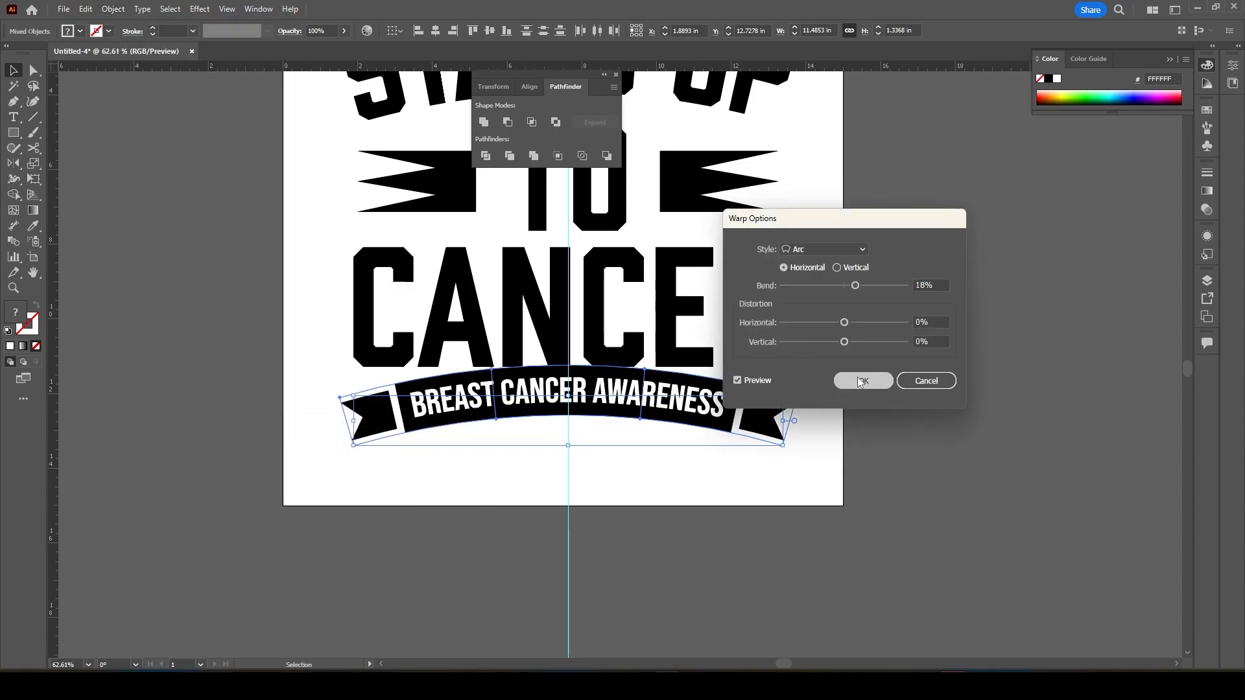
{"action": "left_click_drag", "start_coordinate": [622, 402], "coordinate": [625, 383]}
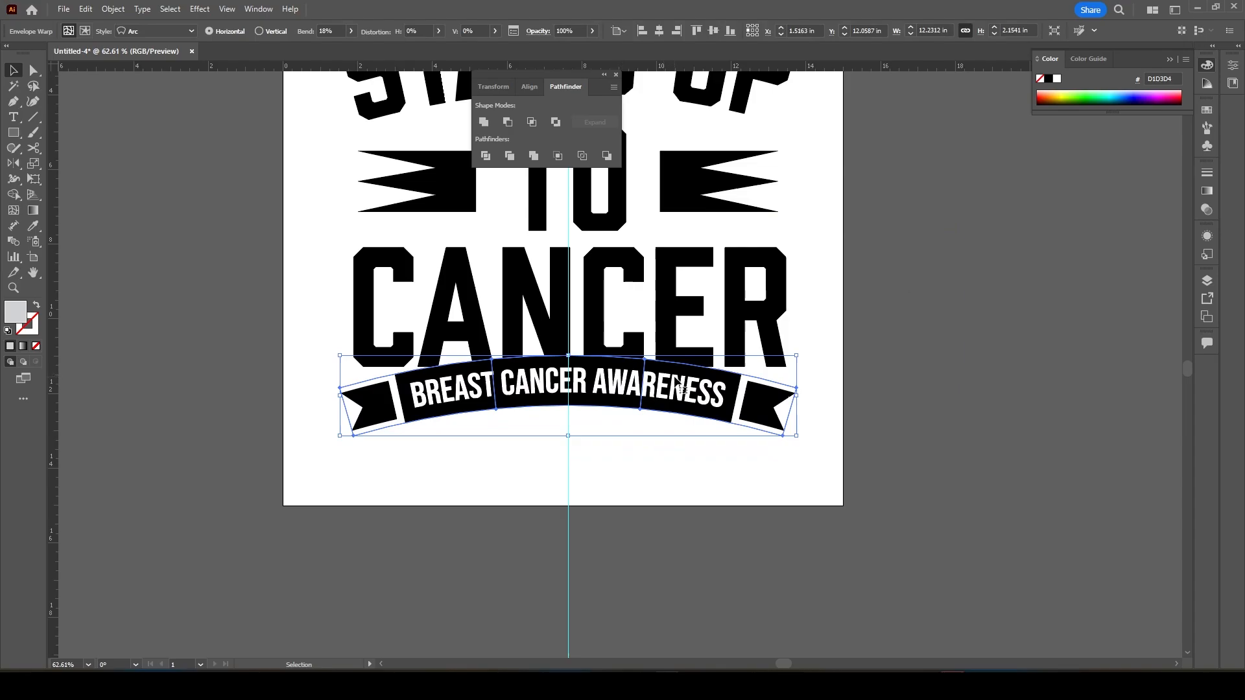
Expand the warped banner and ungroup it to separate the white lettering from the ribbon shapes.
{"action": "left_click", "coordinate": [113, 9]}
{"action": "left_click", "coordinate": [127, 172]}
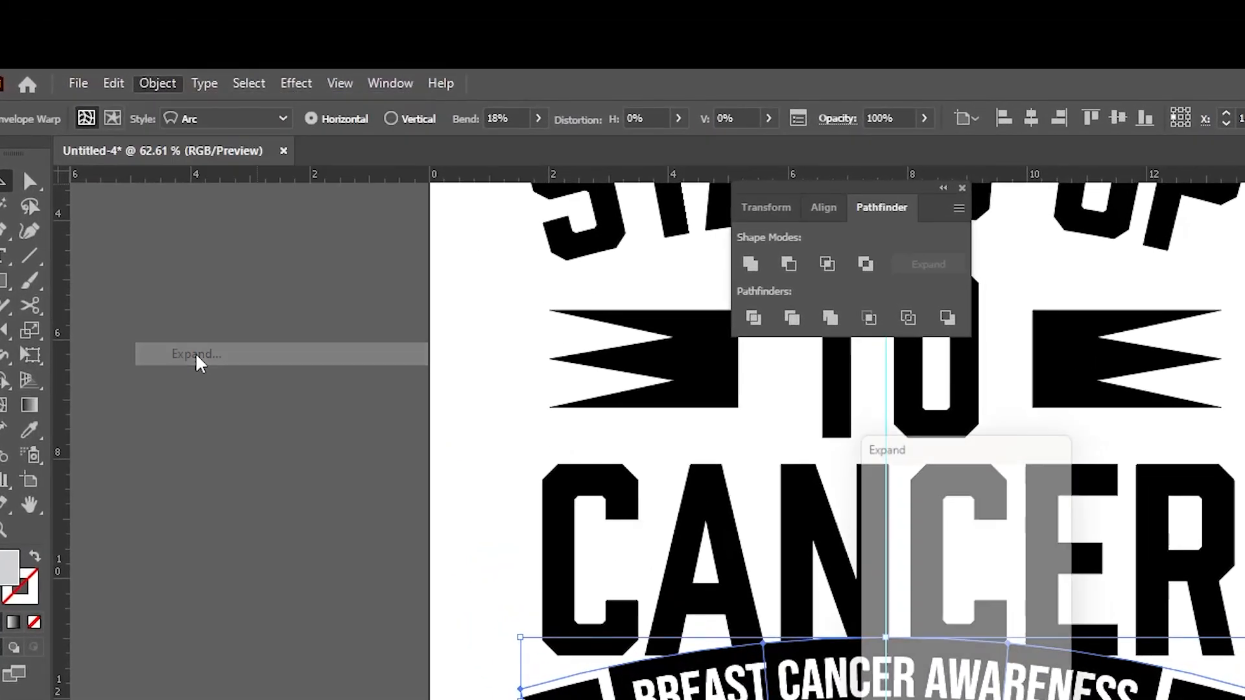
{"action": "key", "text": "Return"}
{"action": "left_click", "coordinate": [203, 404]}
{"action": "key", "text": "ctrl+plus"}
{"action": "key", "text": "ctrl+plus"}
{"action": "key", "text": "ctrl+plus"}
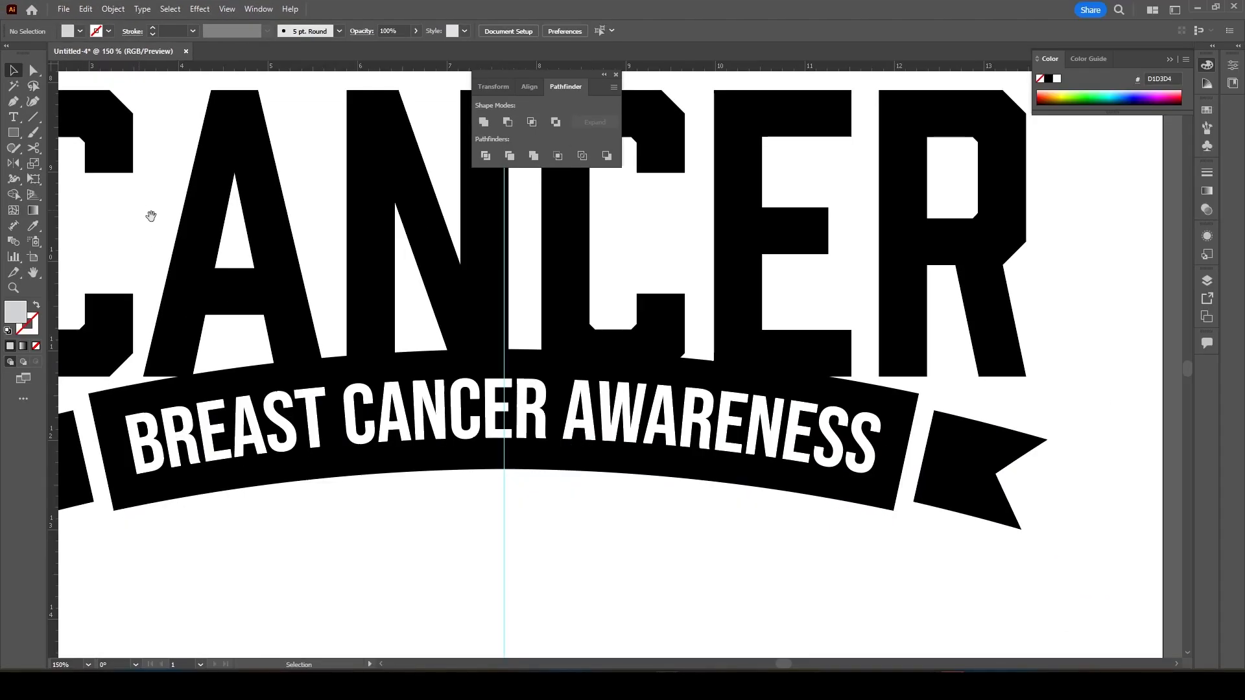
{"action": "left_click_drag", "start_coordinate": [151, 216], "coordinate": [248, 246]}
{"action": "left_click", "coordinate": [470, 487]}
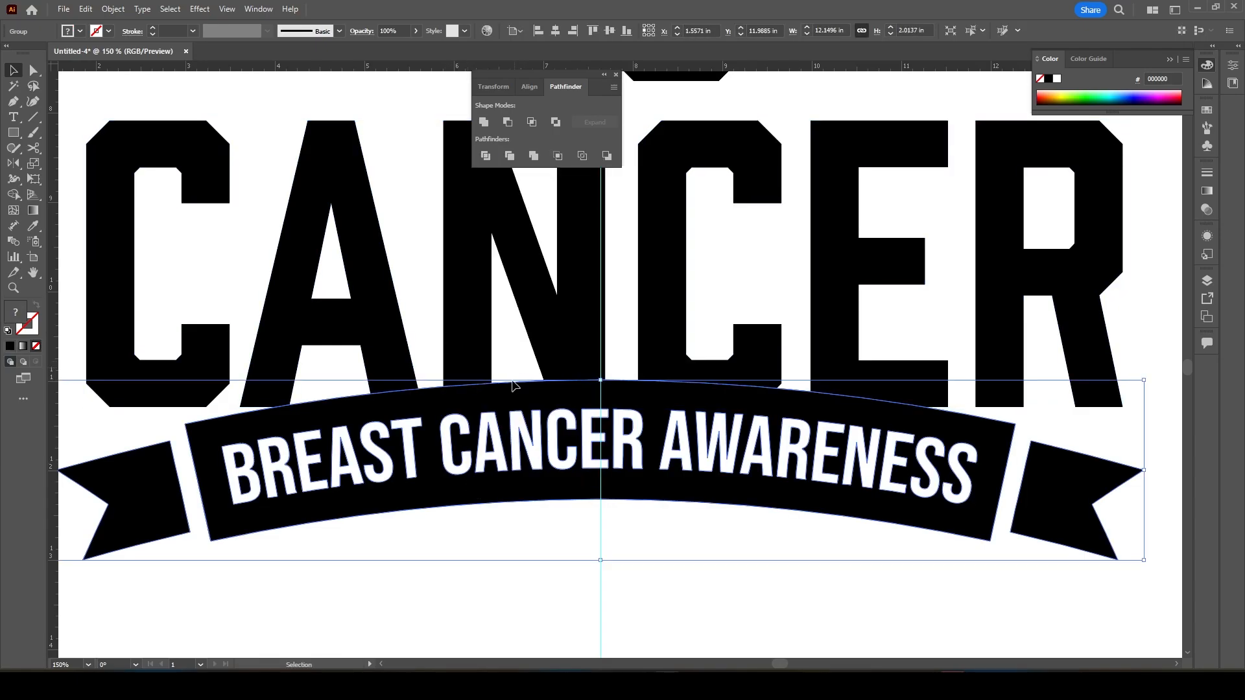
{"action": "right_click", "coordinate": [552, 369]}
{"action": "left_click", "coordinate": [587, 206]}
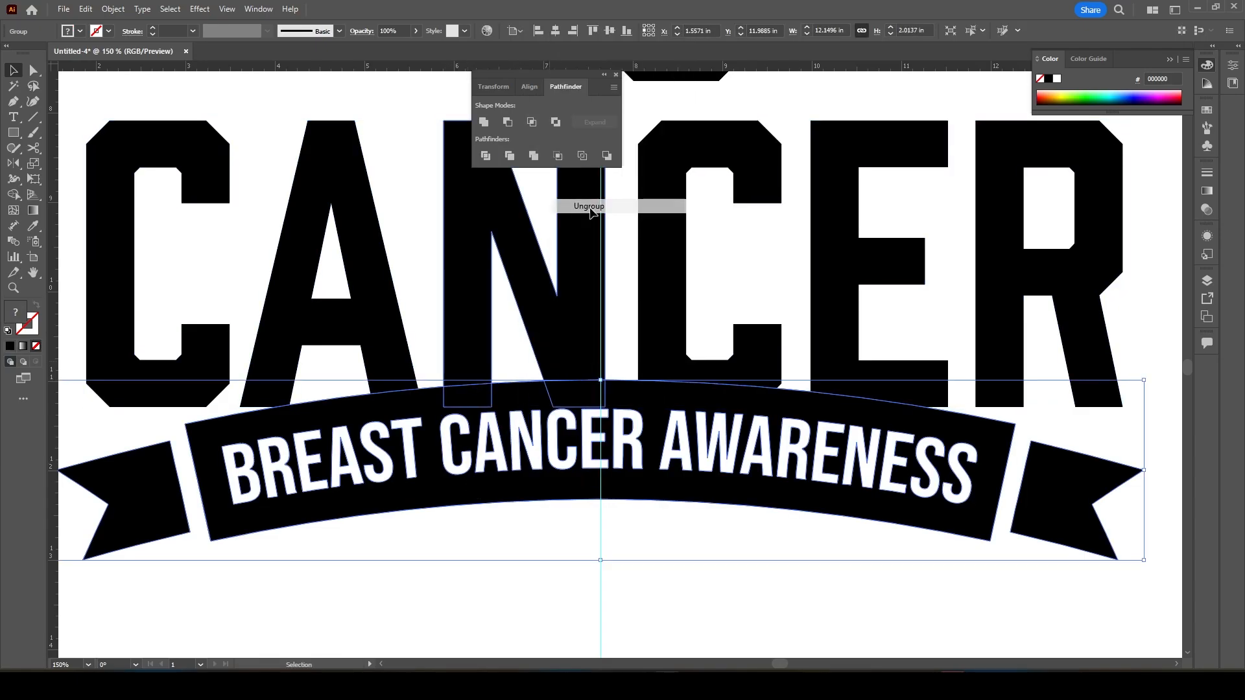
Offset the black ribbon shapes' paths outward by 0.1 in with round joins.
{"action": "left_click", "coordinate": [215, 432]}
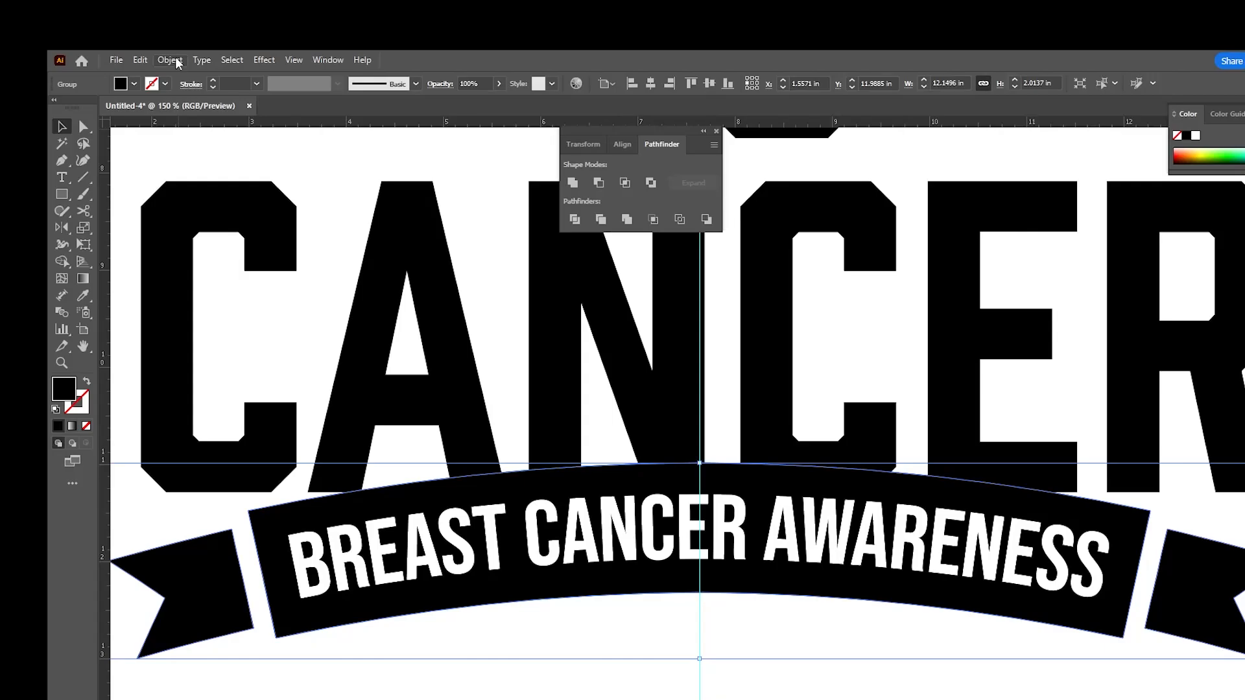
{"action": "left_click", "coordinate": [113, 9]}
{"action": "mouse_move", "coordinate": [129, 340]}
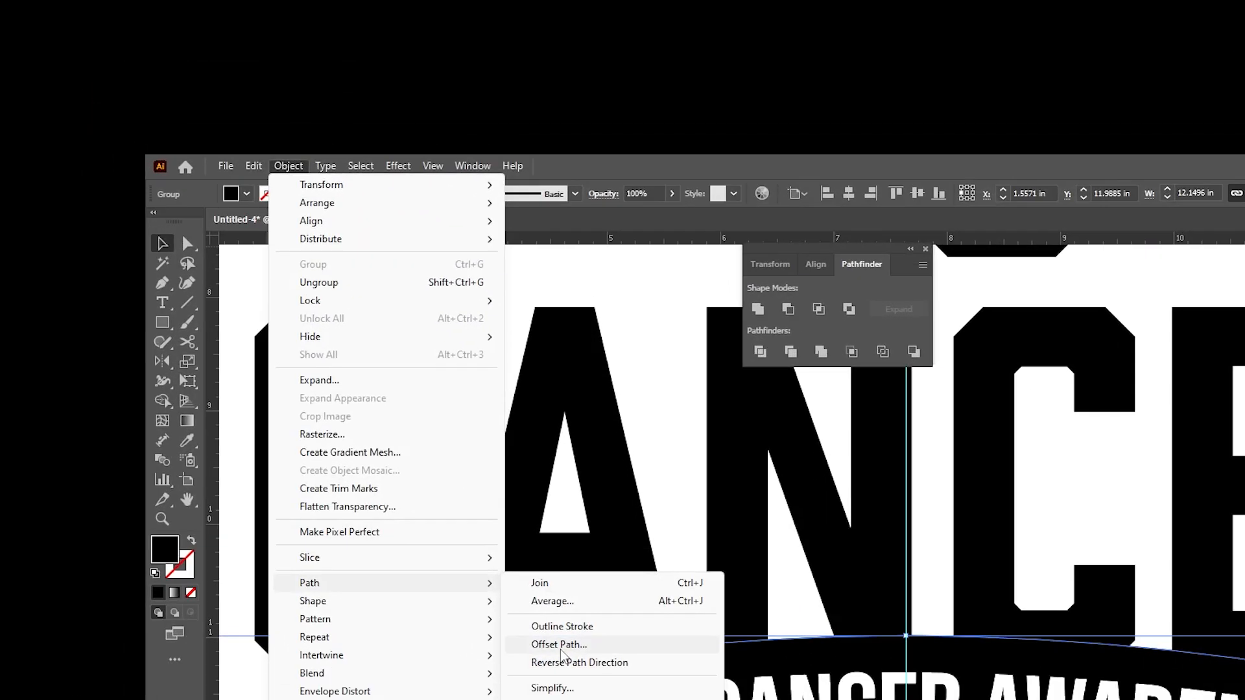
{"action": "left_click", "coordinate": [588, 677]}
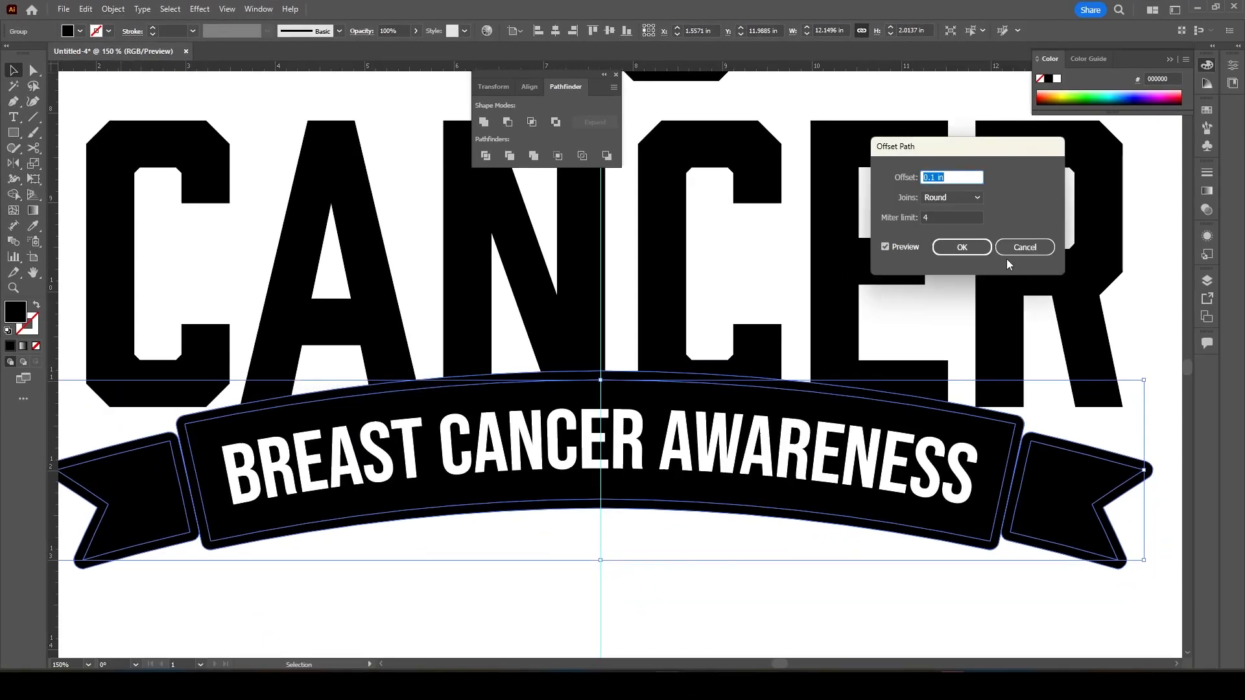
{"action": "left_click", "coordinate": [962, 247]}
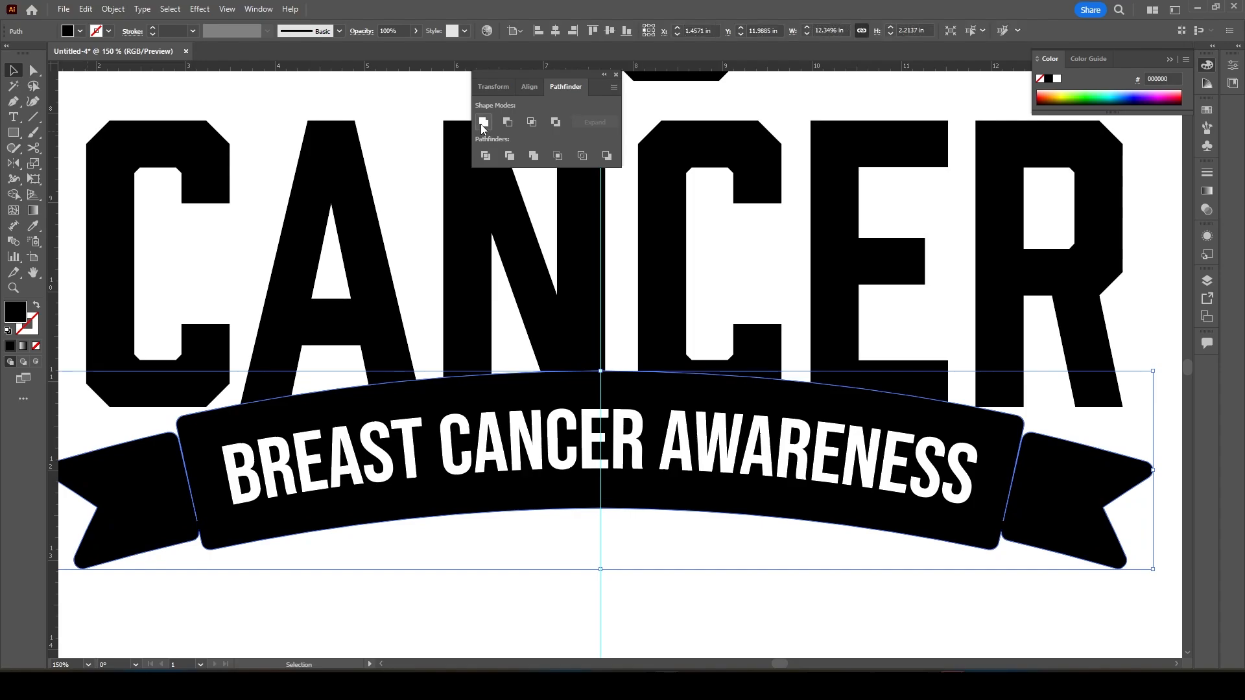
Trim the bottoms of the CANCER letters along the banner's offset outline with Shape Builder and remove the offset shape.
{"action": "left_click", "coordinate": [384, 394], "text": "shift"}
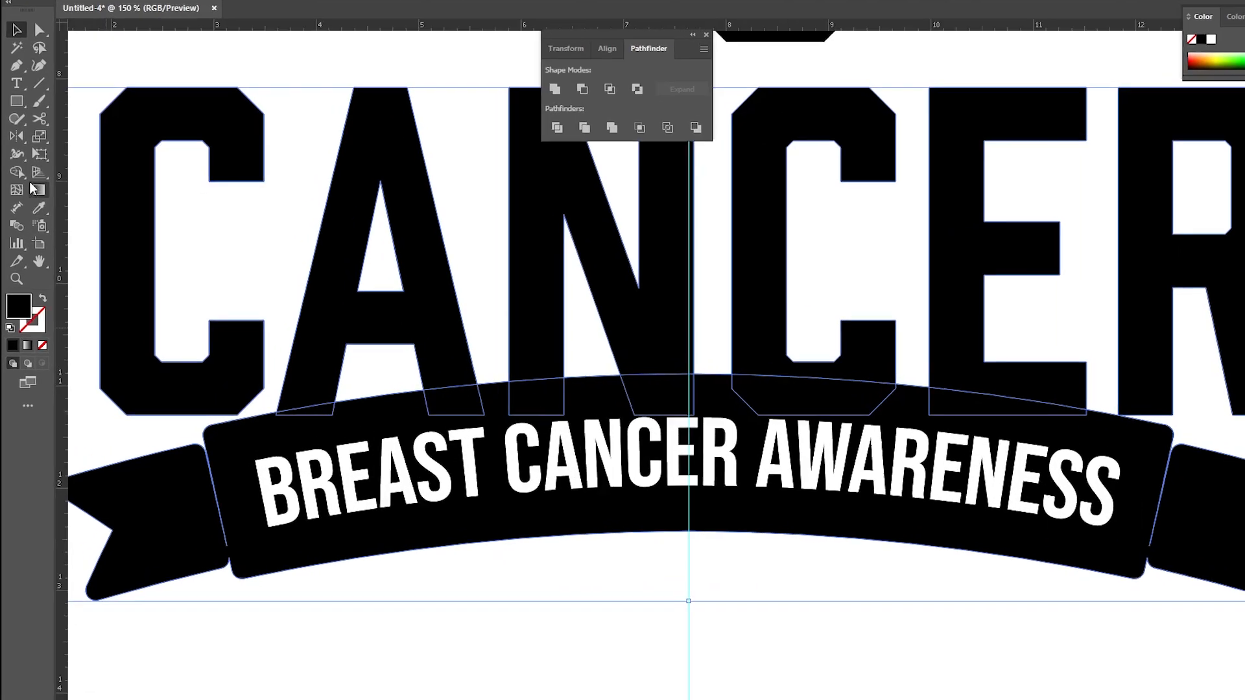
{"action": "left_click", "coordinate": [14, 195]}
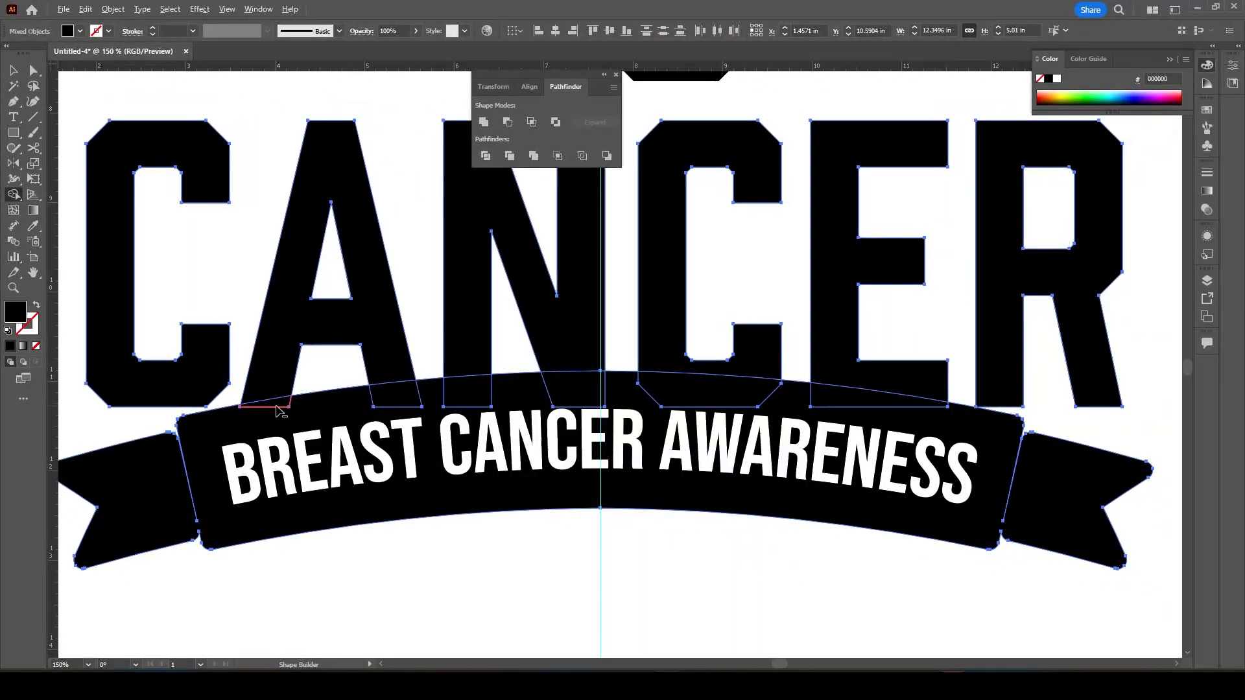
{"action": "mouse_move", "coordinate": [282, 409]}
{"action": "left_mouse_down"}
{"action": "mouse_move", "coordinate": [571, 397]}
{"action": "mouse_move", "coordinate": [858, 410]}
{"action": "left_mouse_up"}
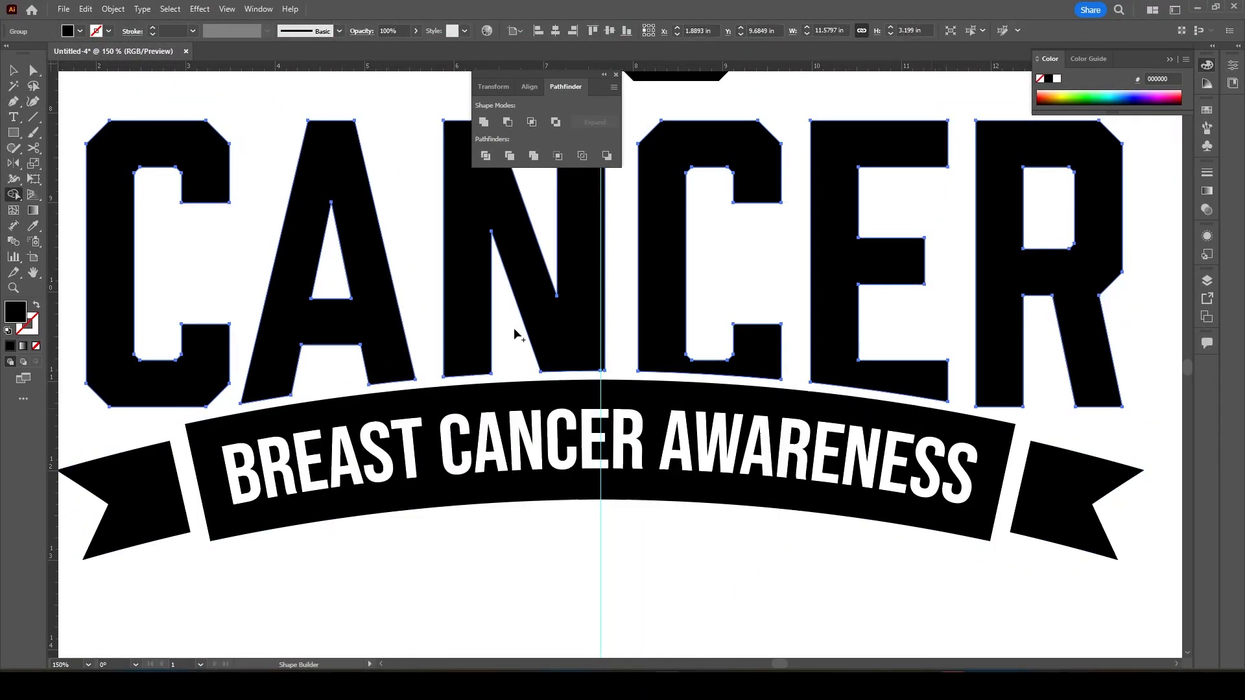
Nudge the ribbon banner and its white text slightly down to widen the gap below CANCER.
{"action": "left_click", "coordinate": [14, 71]}
{"action": "left_click", "coordinate": [512, 486]}
{"action": "left_click", "coordinate": [557, 441]}
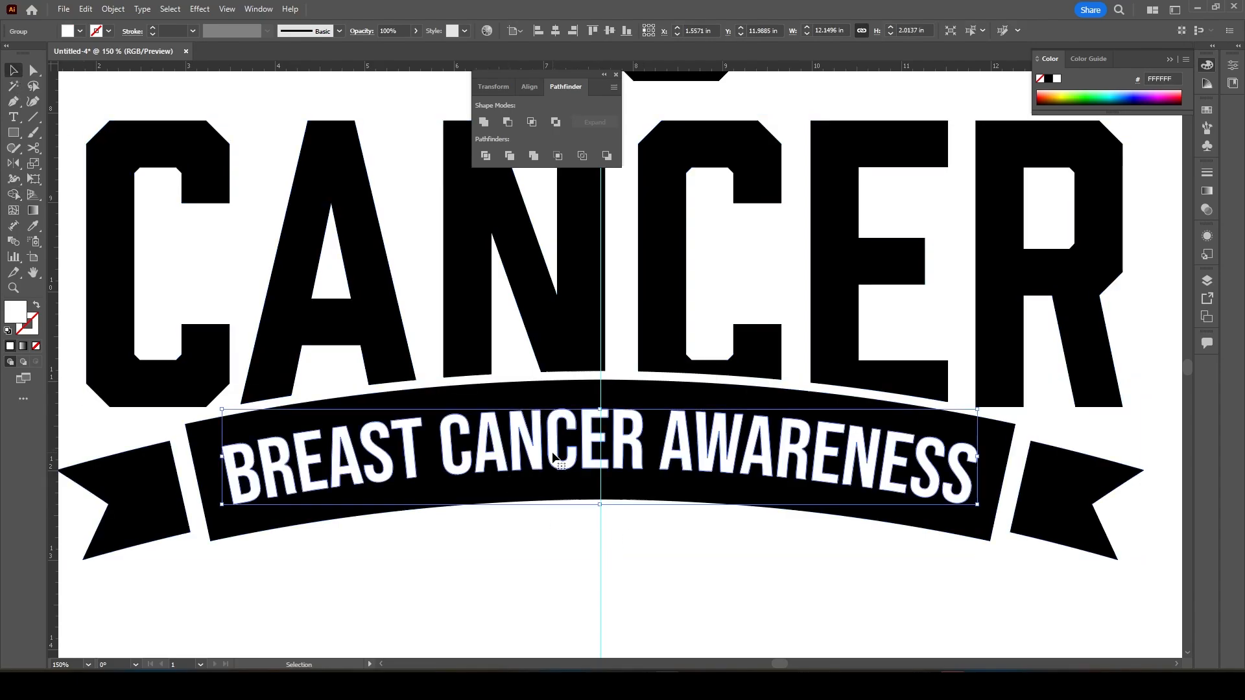
{"action": "left_click", "coordinate": [161, 511], "text": "shift"}
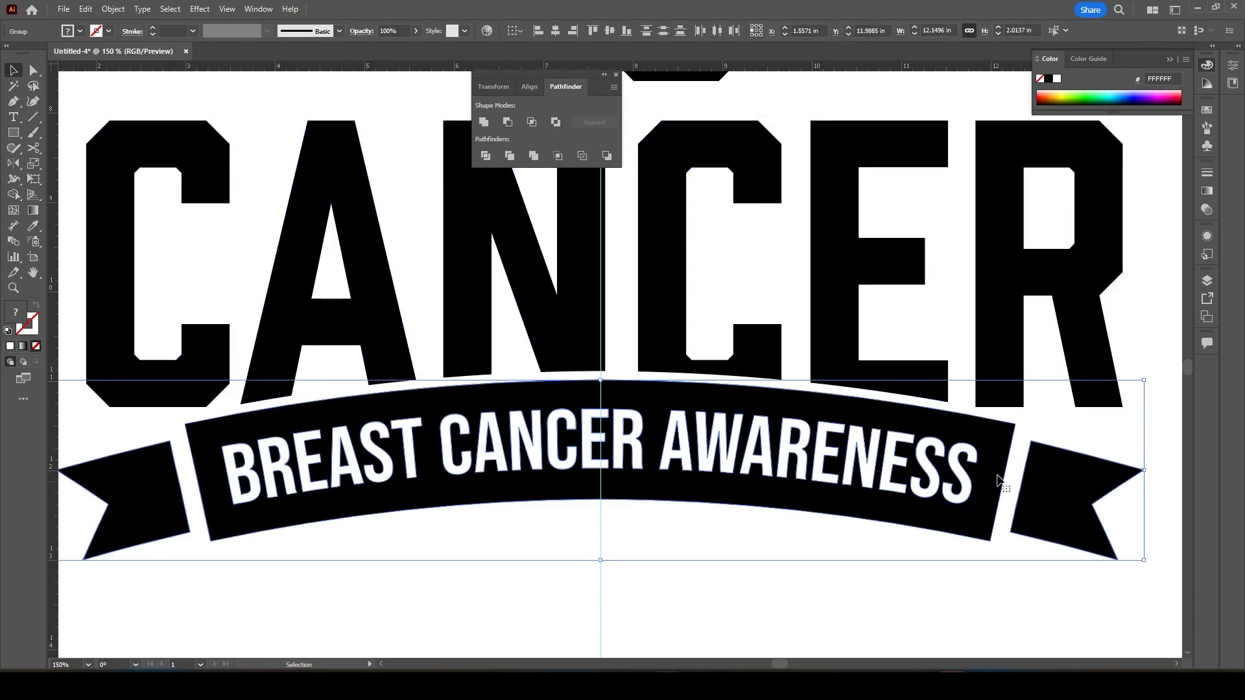
{"action": "key", "text": "Down"}
{"action": "key", "text": "Down"}
{"action": "key", "text": "Down"}
{"action": "key", "text": "Down"}
{"action": "key", "text": "Down"}
{"action": "key", "text": "Down"}
{"action": "key", "text": "Down"}
{"action": "left_click", "coordinate": [705, 596]}
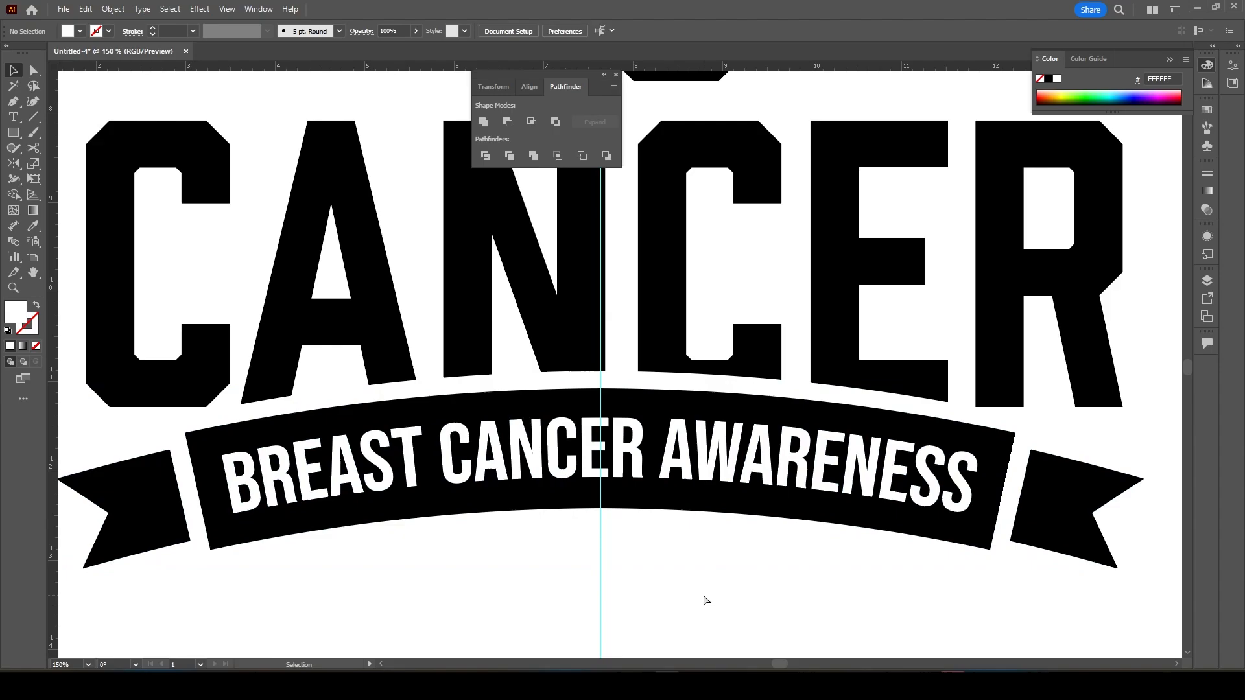
Draw a white star about 0.56 in high in the left notched shape beside TO and place a copy in the right one.
{"action": "key", "text": "ctrl+minus"}
{"action": "key", "text": "ctrl+minus"}
{"action": "left_click_drag", "start_coordinate": [702, 489], "coordinate": [669, 603]}
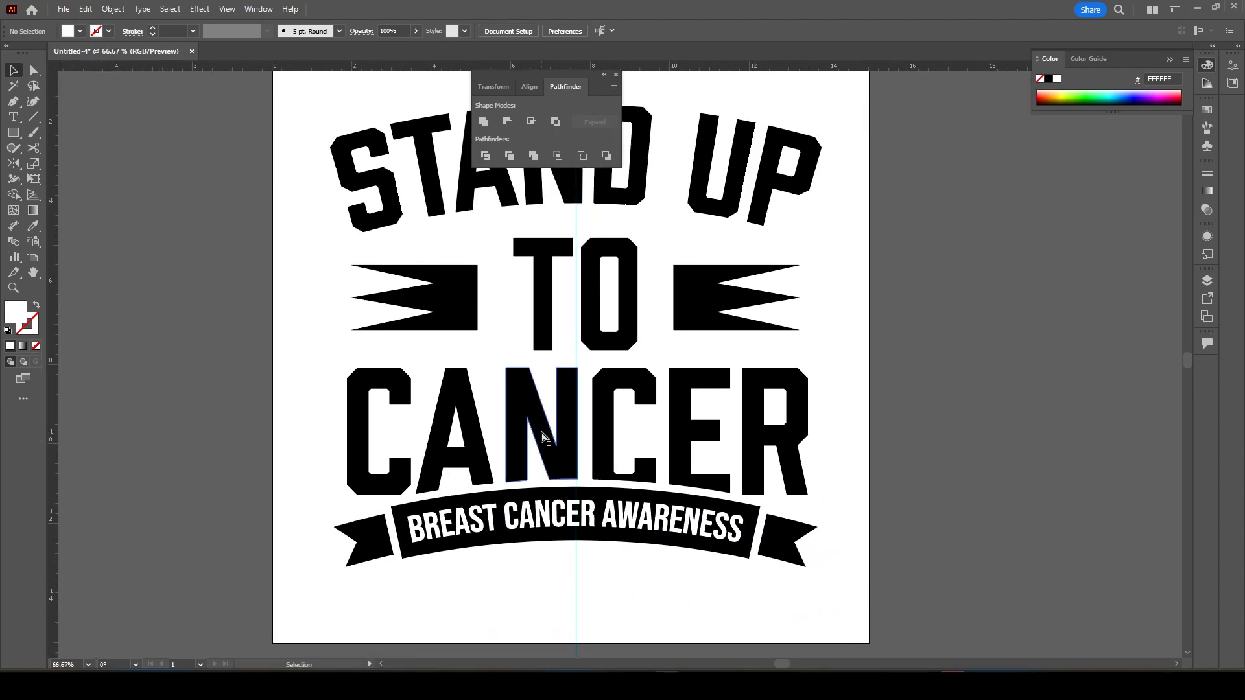
{"action": "key", "text": "ctrl+plus"}
{"action": "key", "text": "ctrl+plus"}
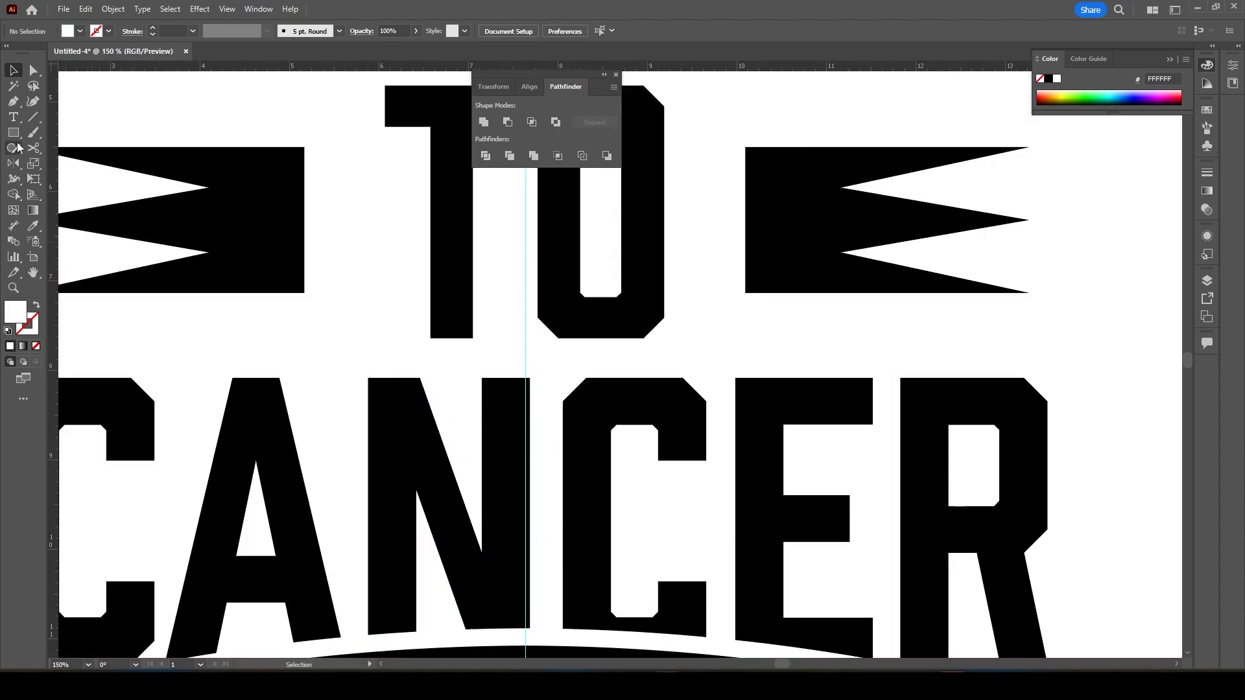
{"action": "left_click_drag", "start_coordinate": [16, 137], "coordinate": [51, 195]}
{"action": "left_click_drag", "start_coordinate": [257, 220], "coordinate": [798, 238]}
{"action": "key", "text": "v"}
{"action": "left_click", "coordinate": [356, 328]}
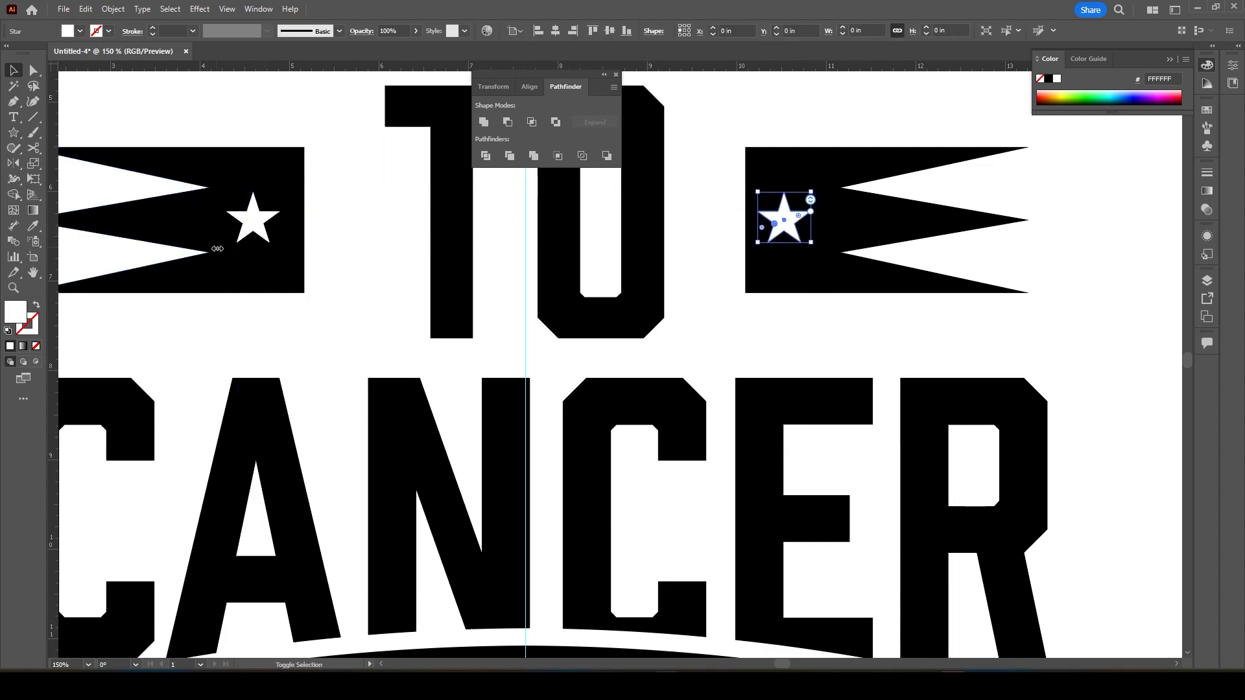
Nudge both white stars slightly to the right and unite them.
{"action": "left_click", "coordinate": [260, 227], "text": "shift"}
{"action": "key", "text": "Right"}
{"action": "key", "text": "Right"}
{"action": "key", "text": "Right"}
{"action": "key", "text": "Right"}
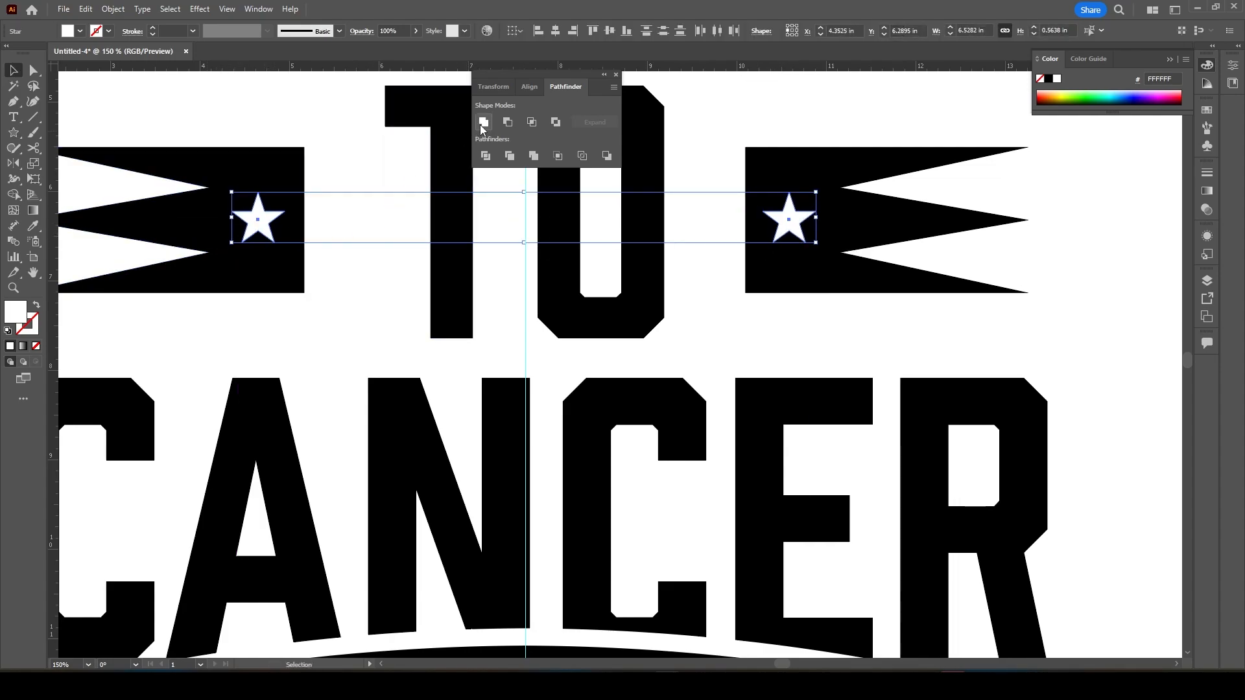
{"action": "left_click", "coordinate": [483, 123]}
{"action": "left_click", "coordinate": [371, 169]}
Open the file ribbon.ai from New folder (8).
{"action": "key", "text": "ctrl+minus"}
{"action": "key", "text": "ctrl+minus"}
{"action": "key", "text": "ctrl+minus"}
{"action": "key", "text": "space"}
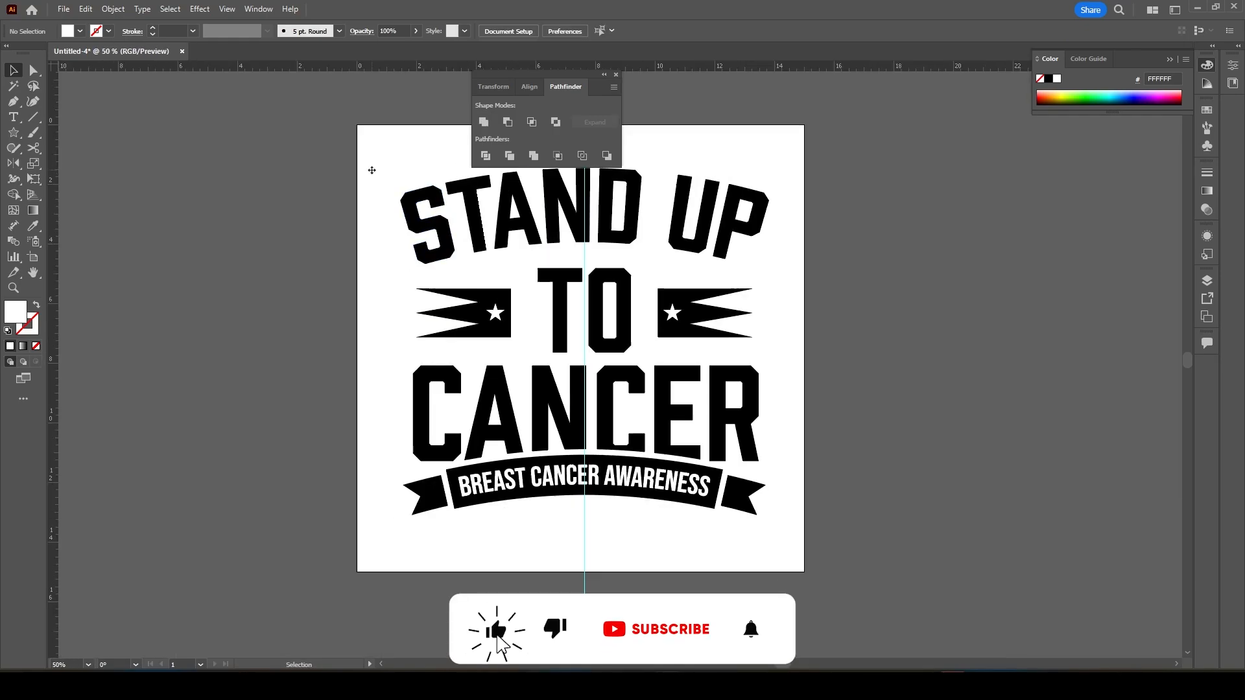
{"action": "left_click_drag", "start_coordinate": [365, 186], "coordinate": [355, 185]}
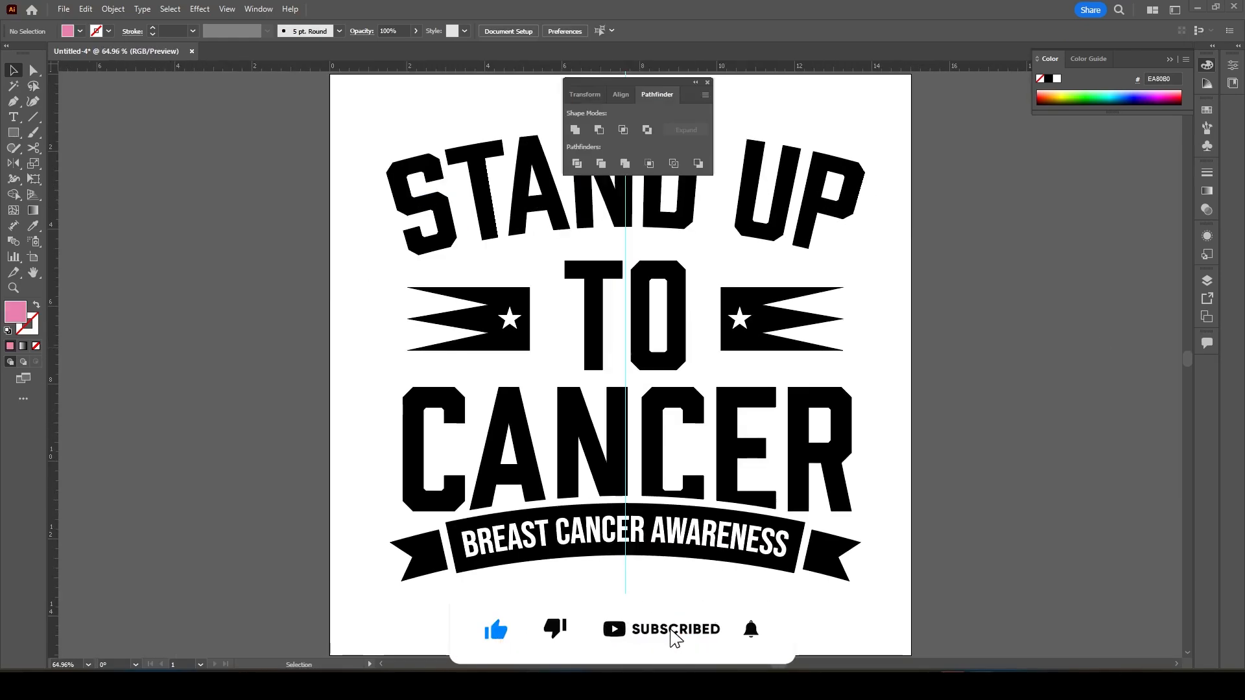
{"action": "left_click", "coordinate": [64, 9]}
{"action": "left_click", "coordinate": [86, 49]}
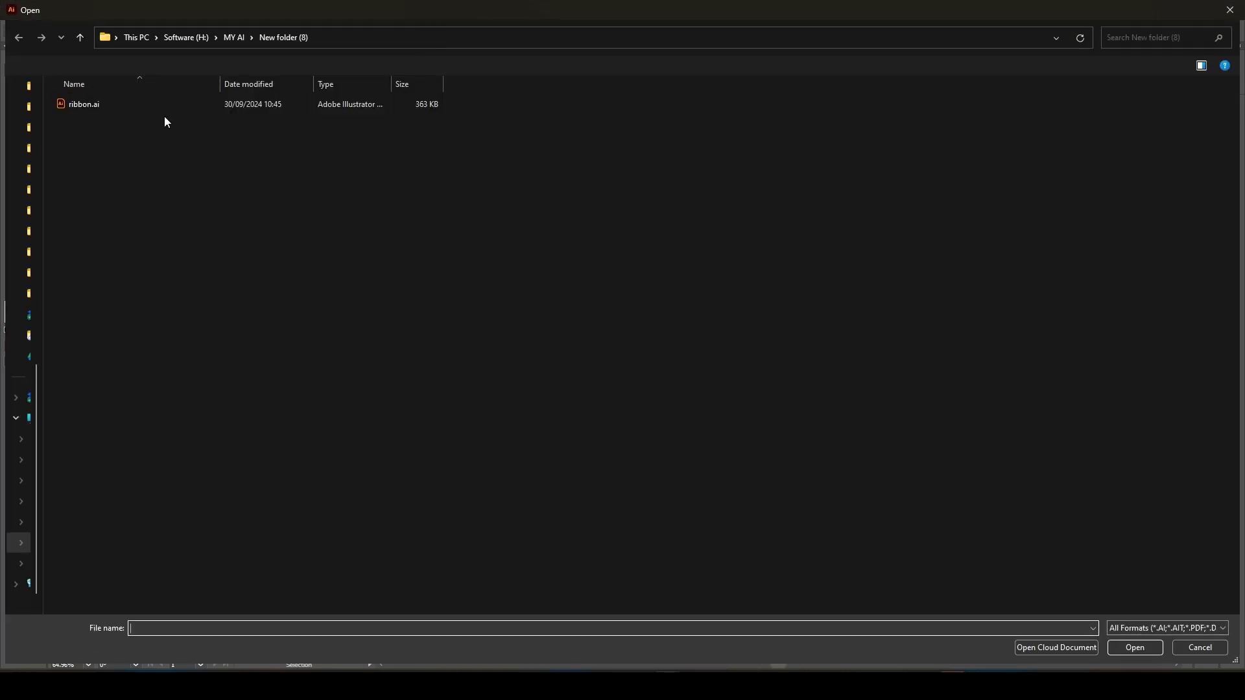
{"action": "double_click", "coordinate": [132, 101]}
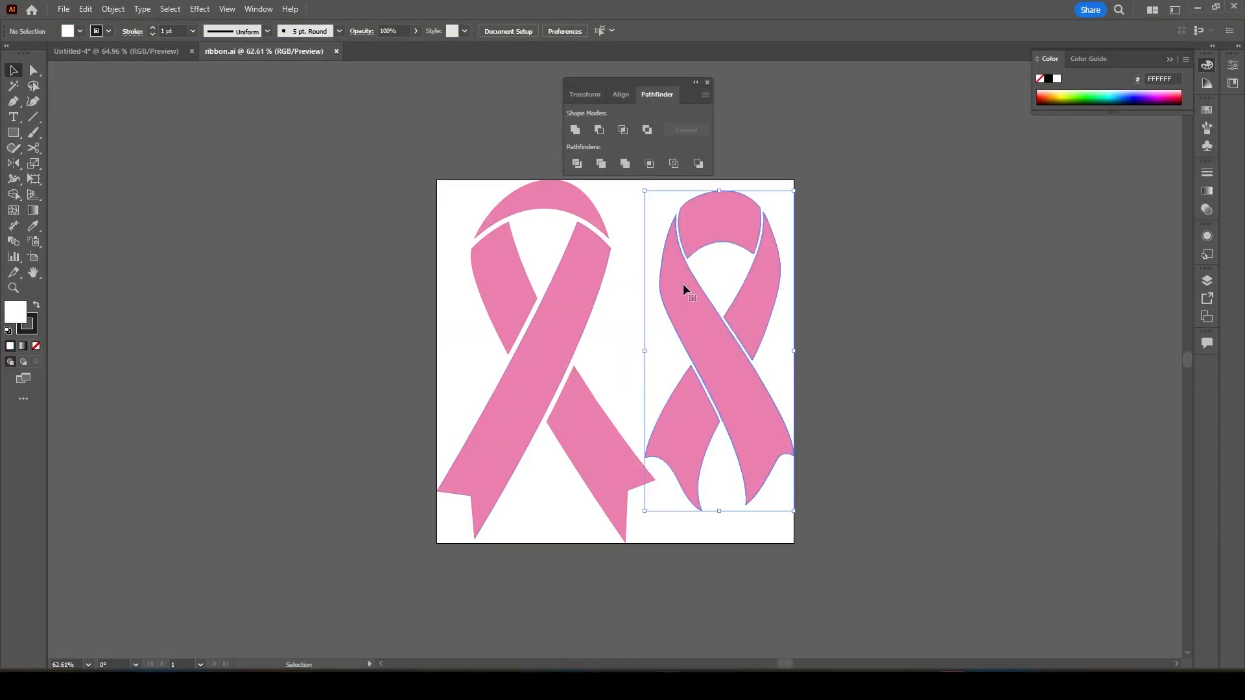
Bring the curved pink ribbon from ribbon.ai into the design, scaled to about 1.87 × 4.01 in and placed over the A of CANCER.
{"action": "left_click_drag", "start_coordinate": [683, 286], "coordinate": [521, 454]}
{"action": "key", "text": "ctrl+equal"}
{"action": "key", "text": "ctrl+equal"}
{"action": "key", "text": "ctrl+equal"}
{"action": "key", "text": "ctrl+equal"}
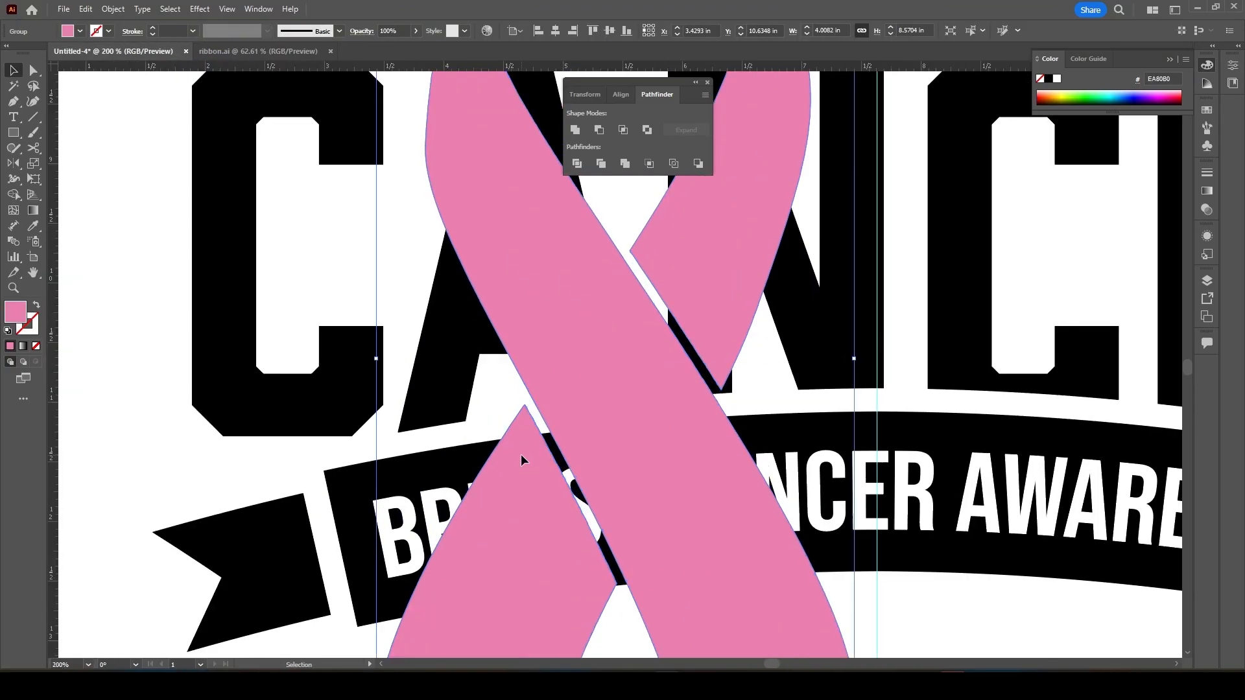
{"action": "key", "text": "ctrl+minus"}
{"action": "left_click_drag", "start_coordinate": [584, 384], "coordinate": [480, 446]}
{"action": "left_click_drag", "start_coordinate": [507, 358], "coordinate": [474, 370]}
{"action": "left_click_drag", "start_coordinate": [302, 439], "coordinate": [458, 553]}
{"action": "left_click_drag", "start_coordinate": [457, 445], "coordinate": [457, 427]}
Ungroup the CANCER letters and cut out the letter A behind the ribbon.
{"action": "left_click", "coordinate": [498, 393]}
{"action": "right_click", "coordinate": [566, 367]}
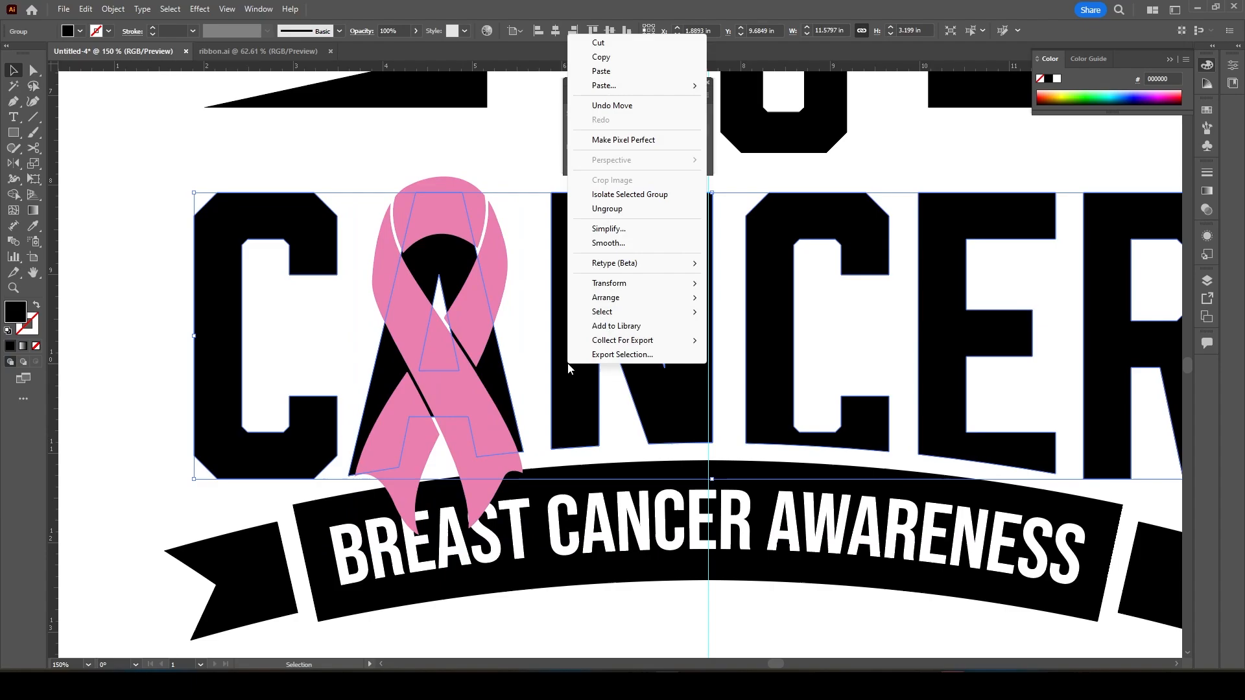
{"action": "left_click", "coordinate": [582, 209]}
{"action": "left_click", "coordinate": [447, 279]}
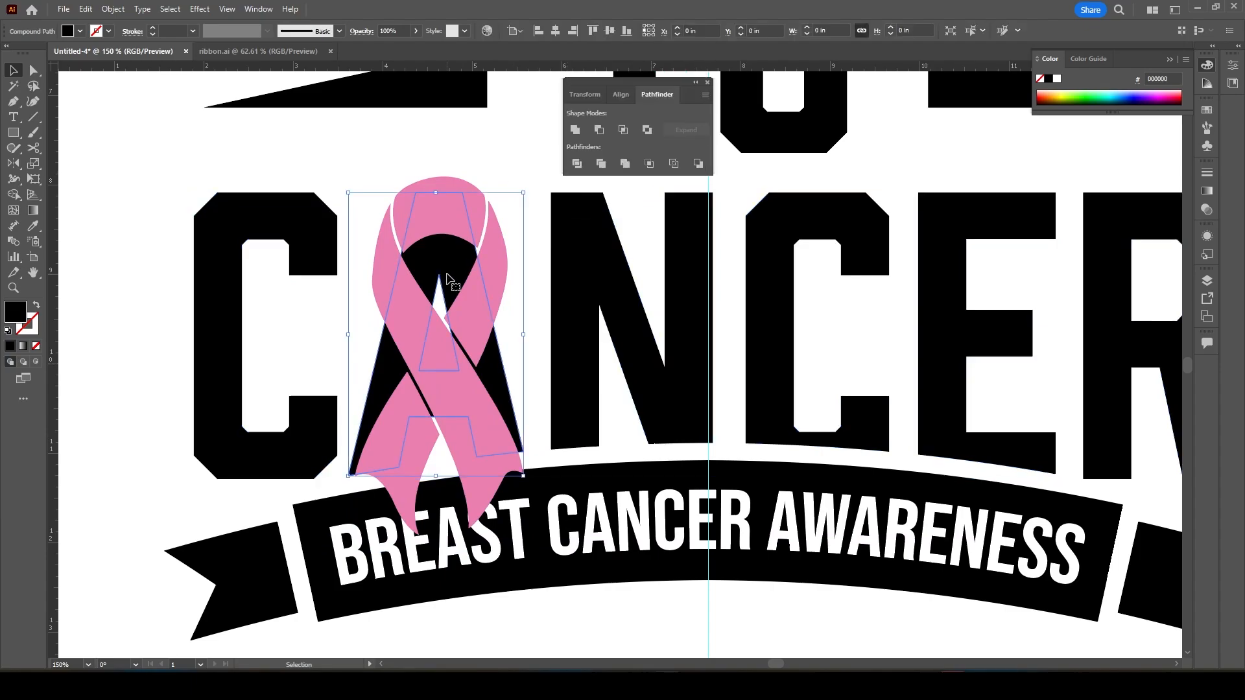
{"action": "left_click", "coordinate": [87, 9]}
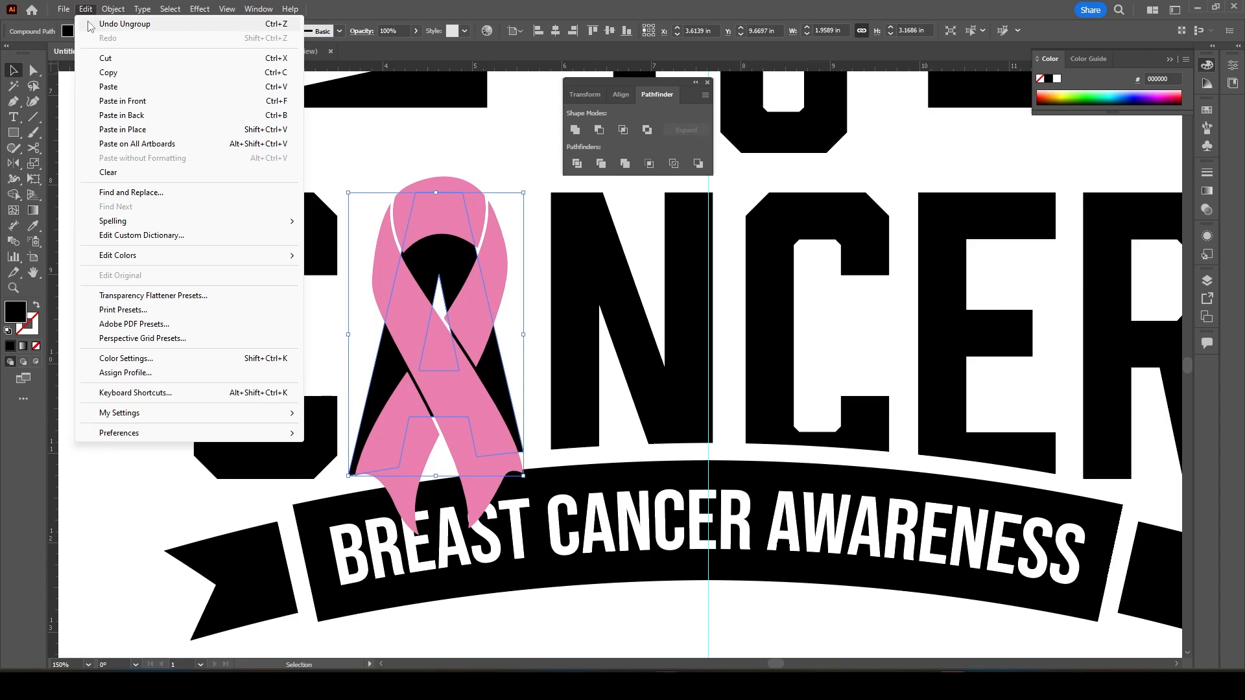
{"action": "left_click", "coordinate": [107, 58]}
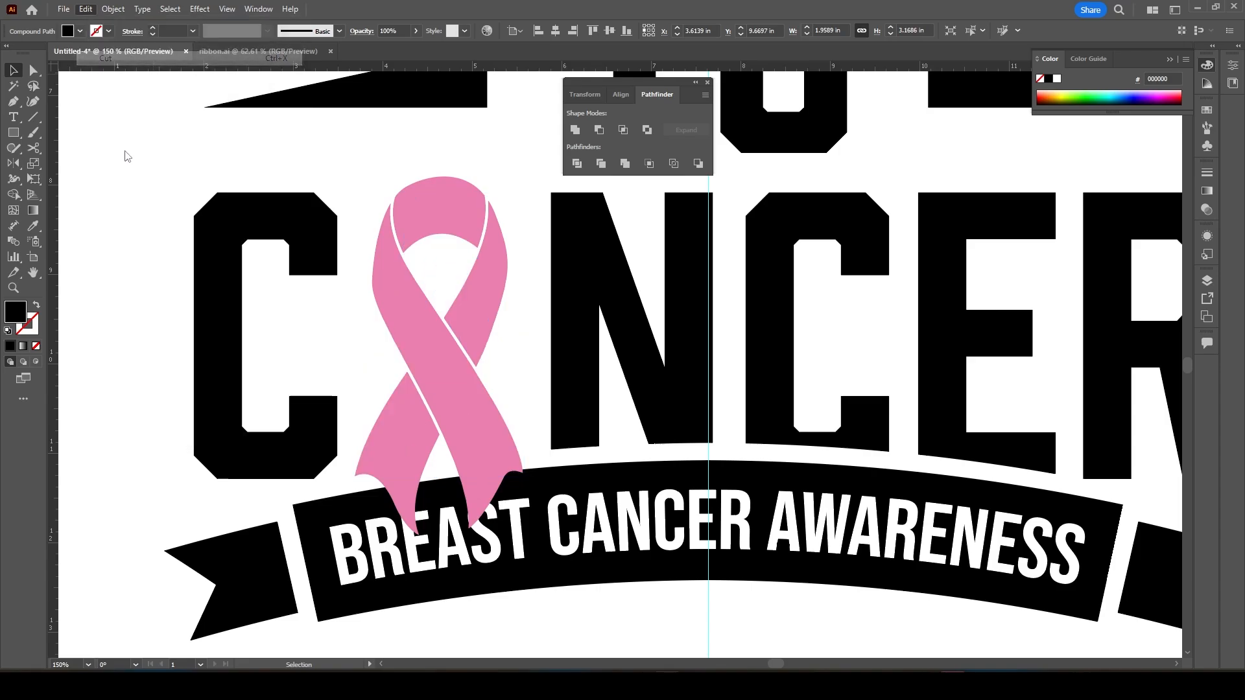
Nudge the pink ribbon slightly to the right and move the banner with its text slightly down.
{"action": "left_click", "coordinate": [489, 415]}
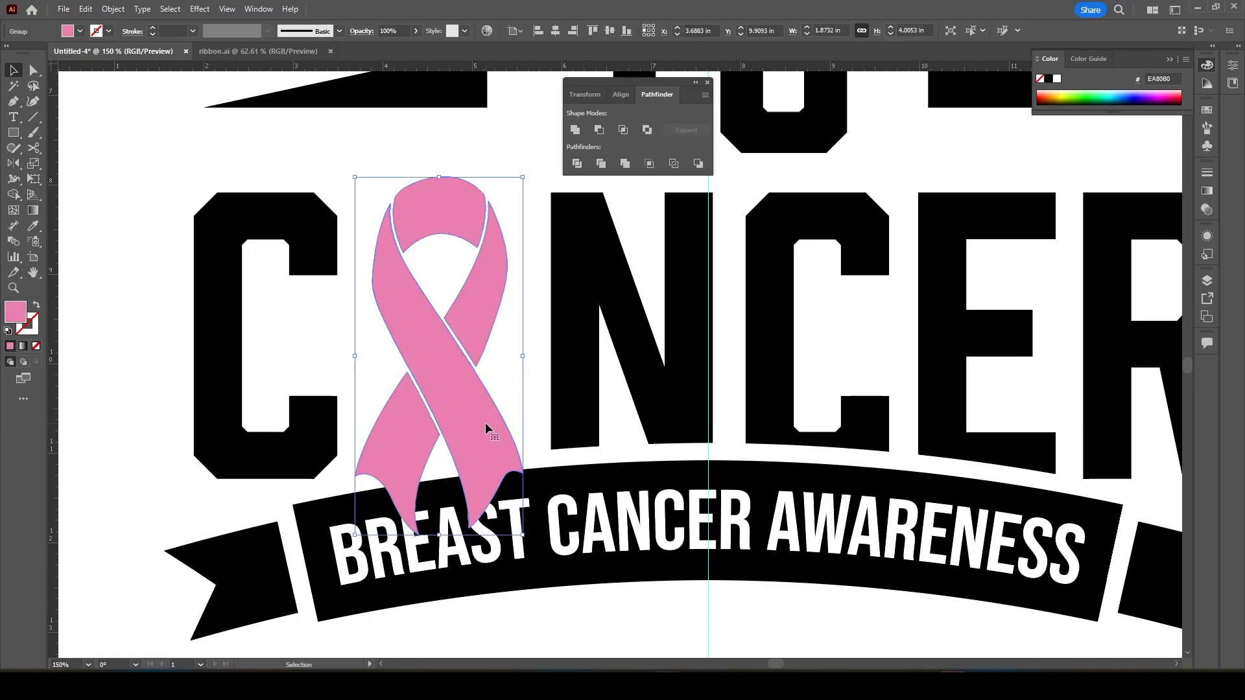
{"action": "left_click_drag", "start_coordinate": [487, 422], "coordinate": [486, 423]}
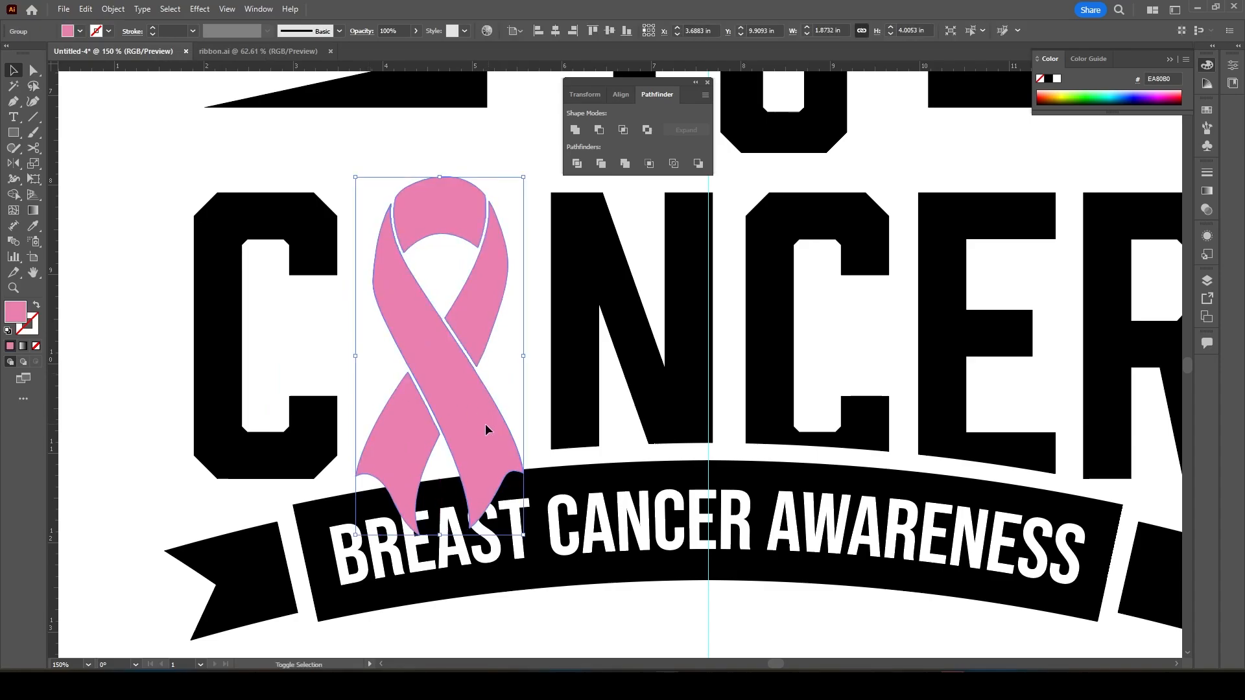
{"action": "left_click", "coordinate": [828, 617]}
{"action": "left_click_drag", "start_coordinate": [862, 620], "coordinate": [839, 516]}
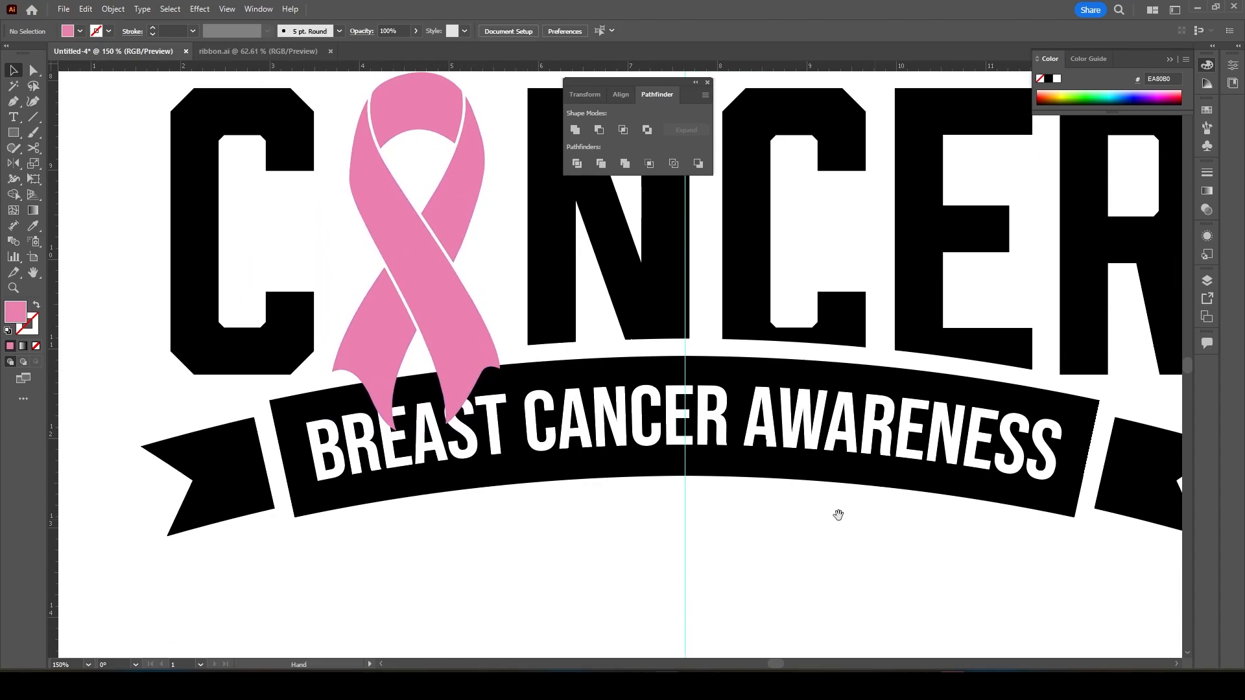
{"action": "left_click", "coordinate": [670, 444]}
{"action": "left_click", "coordinate": [815, 488]}
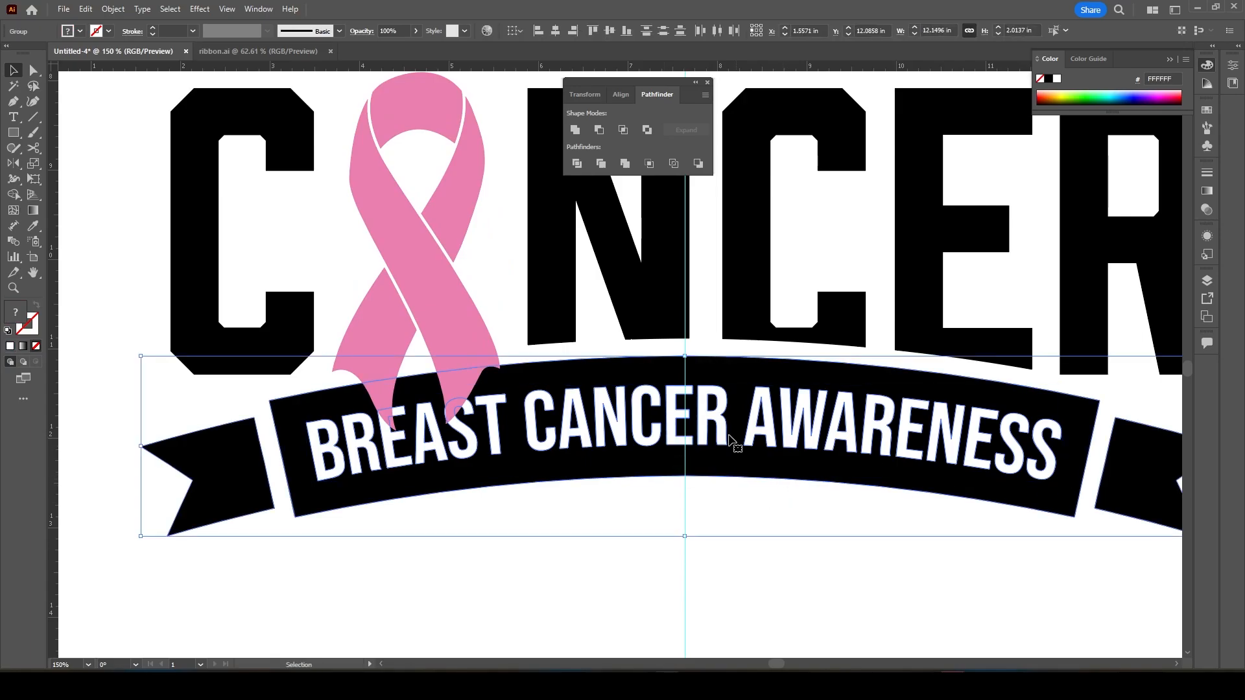
{"action": "left_click_drag", "start_coordinate": [729, 437], "coordinate": [728, 447]}
Send the pink ribbon to the back so its tails lie behind the banner.
{"action": "right_click", "coordinate": [439, 325]}
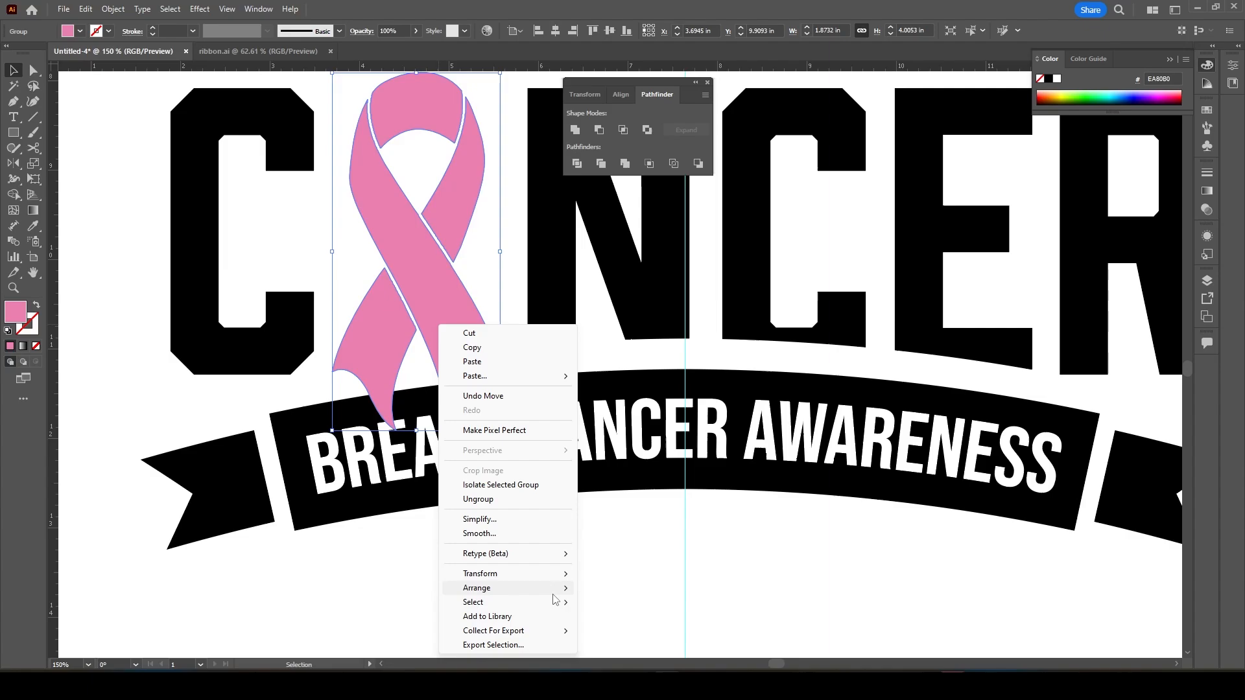
{"action": "mouse_move", "coordinate": [558, 589]}
{"action": "left_click", "coordinate": [642, 632]}
{"action": "left_click", "coordinate": [628, 606]}
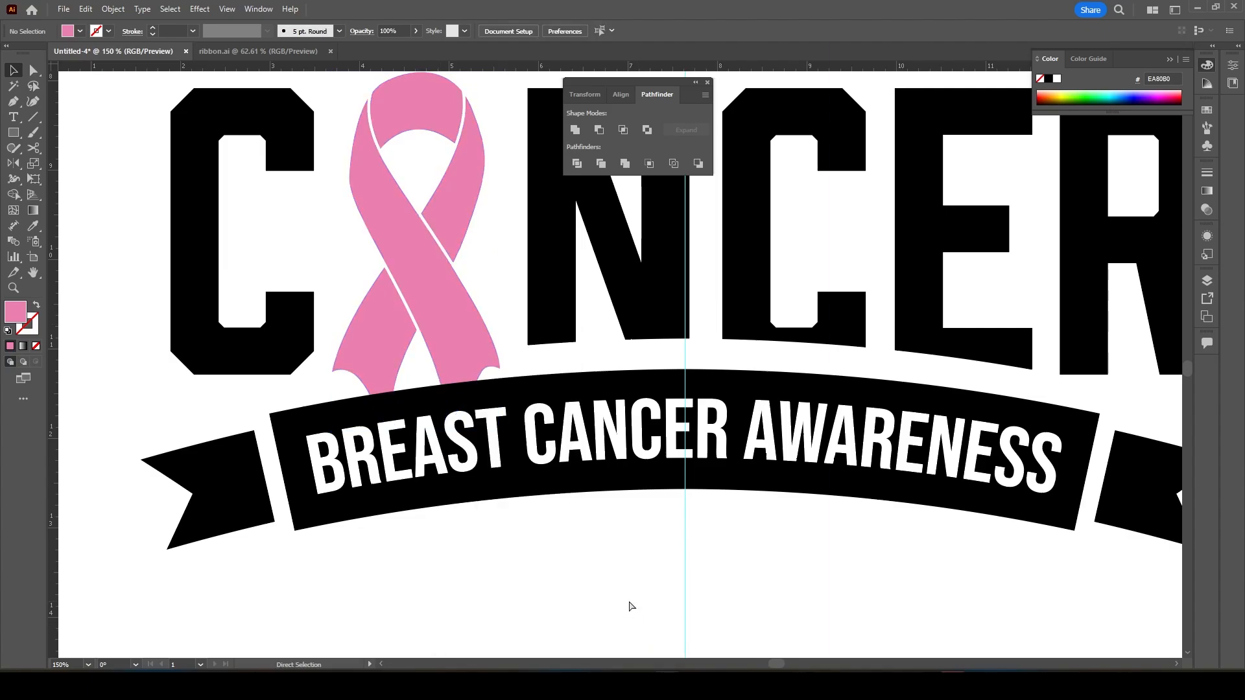
Recolour the STAND UP and TO lettering white by sampling the artboard with the Eyedropper.
{"action": "key", "text": "ctrl+minus"}
{"action": "key", "text": "ctrl+minus"}
{"action": "left_click_drag", "start_coordinate": [627, 400], "coordinate": [463, 564]}
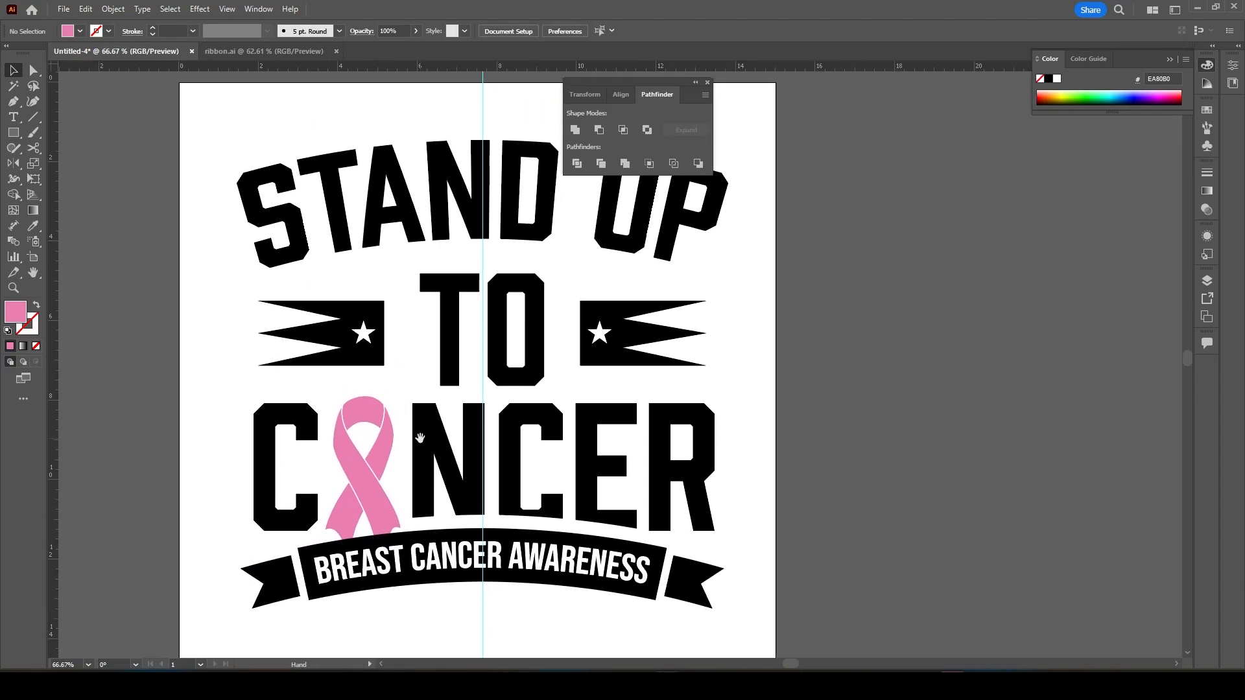
{"action": "left_click", "coordinate": [295, 252]}
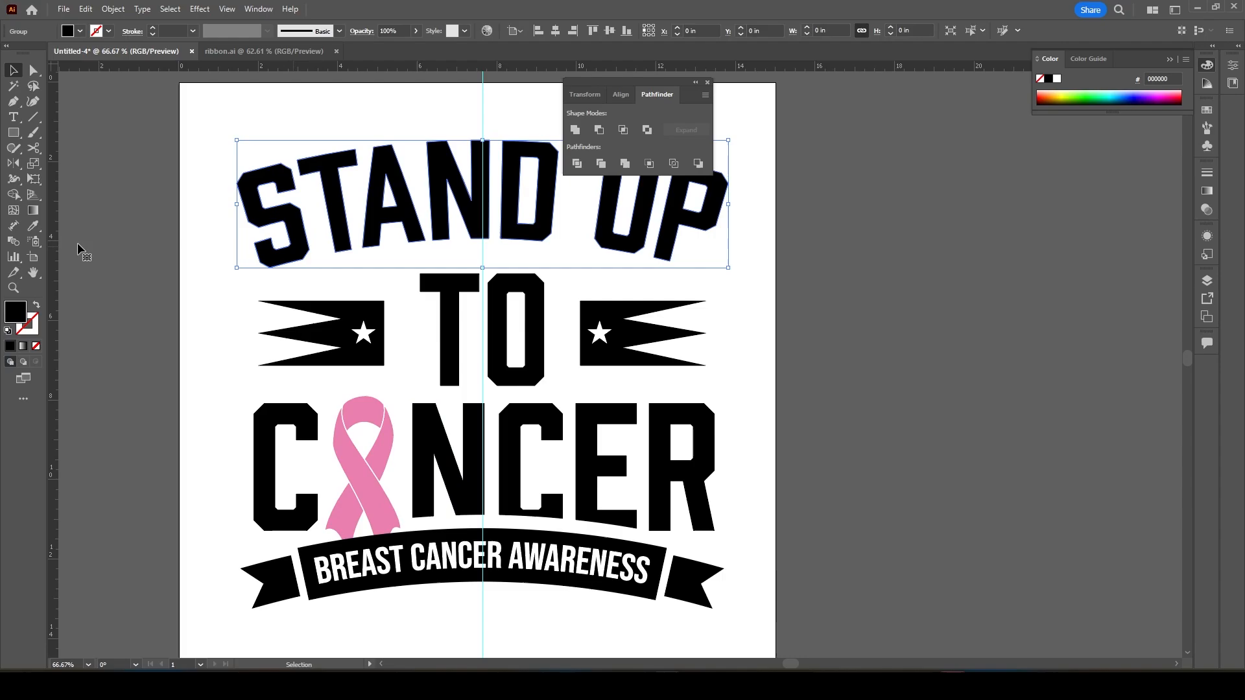
{"action": "left_click", "coordinate": [33, 227]}
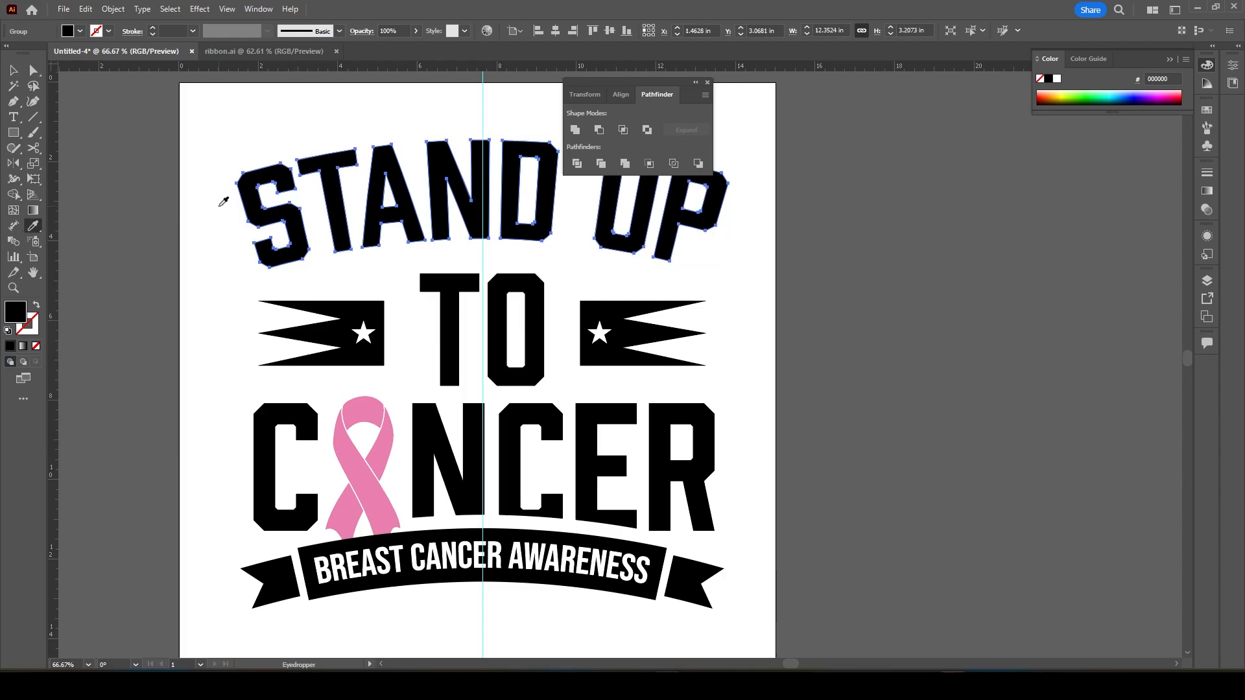
{"action": "left_click", "coordinate": [220, 203]}
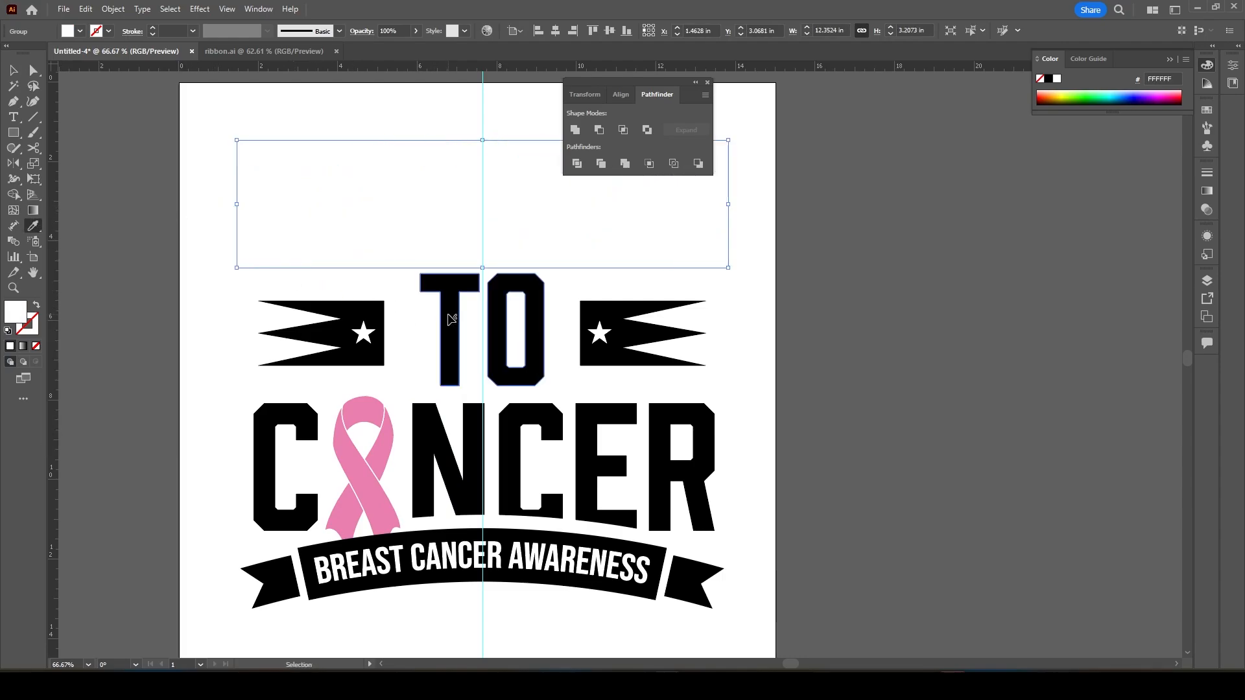
{"action": "left_click", "coordinate": [450, 318], "text": "ctrl"}
{"action": "left_click", "coordinate": [375, 283]}
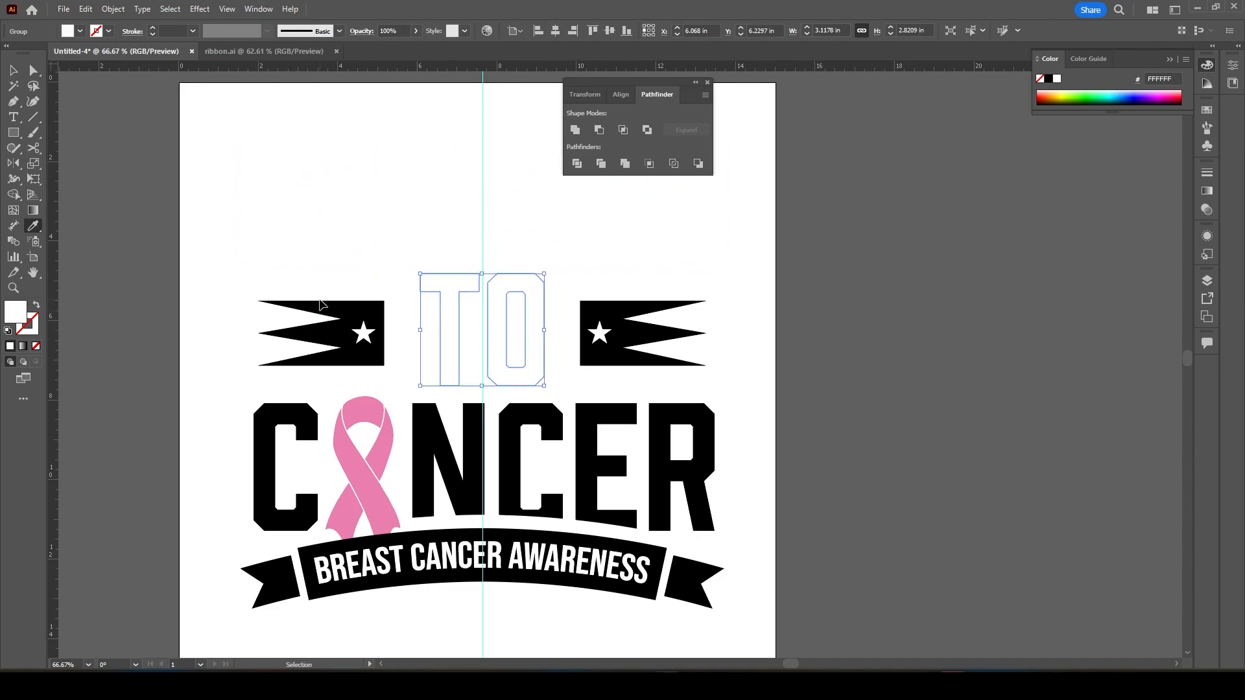
Recolour both notched side shapes with the ribbon's pink using the Eyedropper.
{"action": "left_click", "coordinate": [321, 295], "text": "ctrl"}
{"action": "left_click", "coordinate": [279, 327], "text": "ctrl"}
{"action": "left_click", "coordinate": [338, 422]}
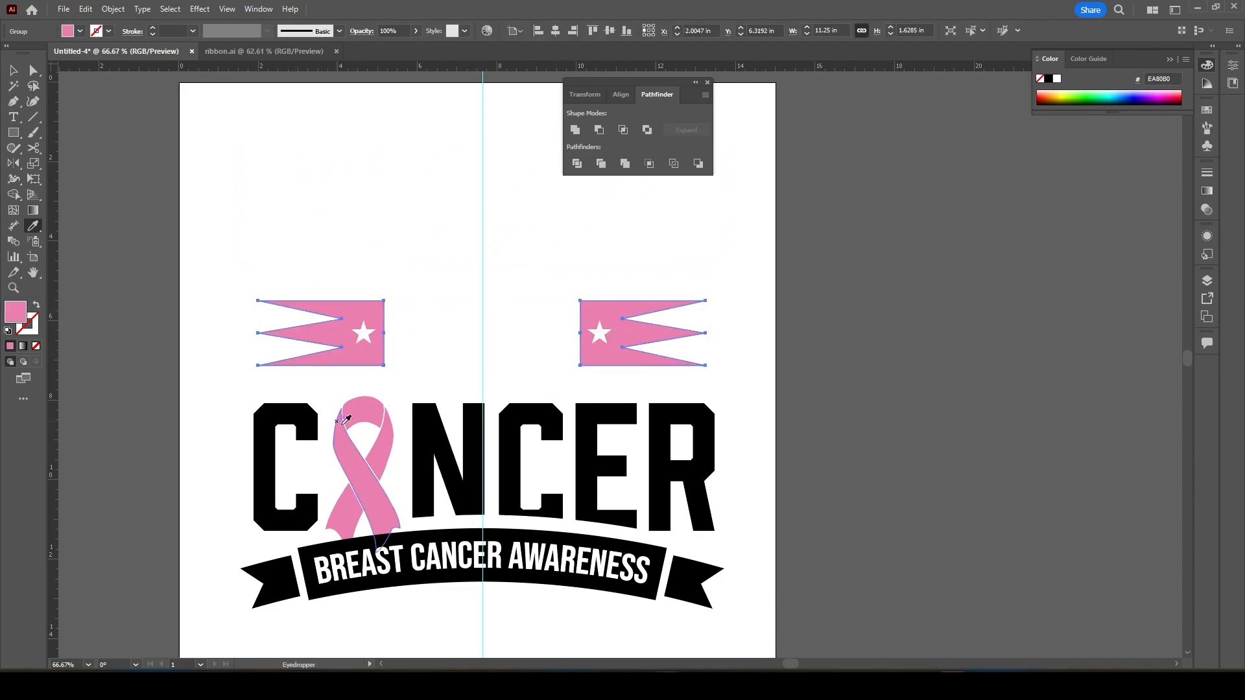
Recolour the remaining letters of CANCER white with the Eyedropper.
{"action": "left_click", "coordinate": [431, 458], "text": "ctrl"}
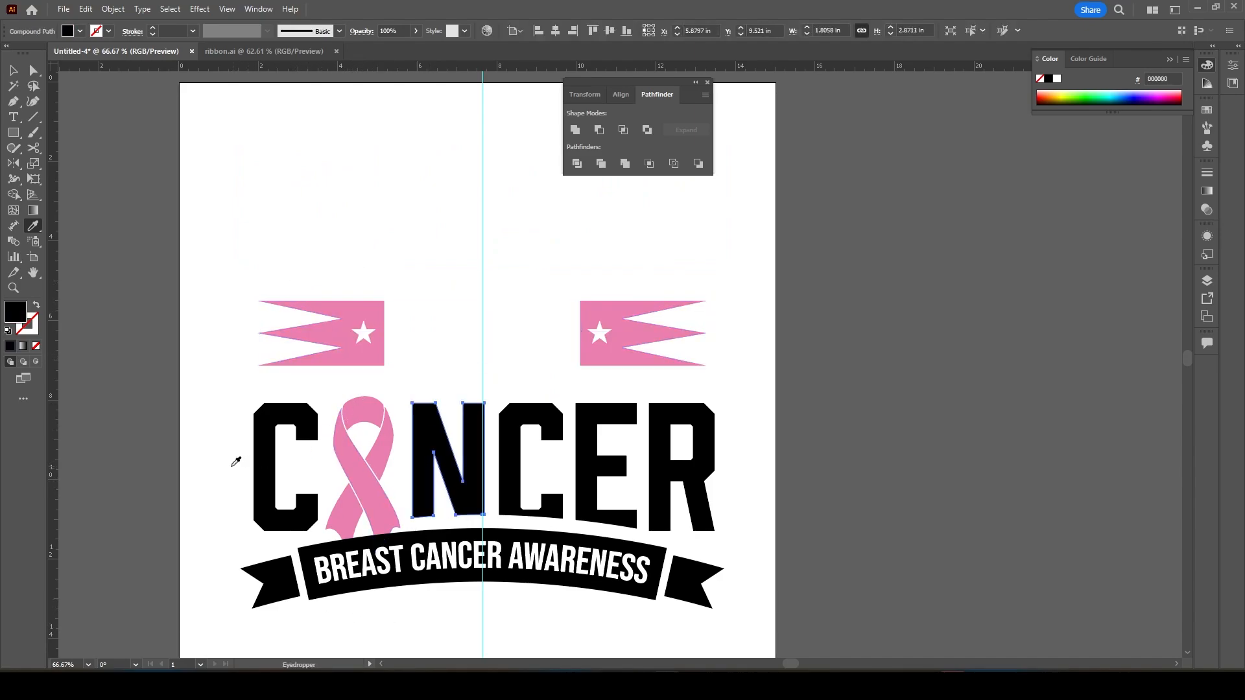
{"action": "left_click", "coordinate": [232, 466]}
{"action": "left_click_drag", "start_coordinate": [777, 466], "coordinate": [482, 415], "text": "ctrl"}
{"action": "left_click", "coordinate": [296, 449]}
{"action": "left_click_drag", "start_coordinate": [233, 406], "coordinate": [283, 437], "text": "ctrl"}
{"action": "left_click", "coordinate": [275, 391]}
Recolour the banner and its folded ends with the ribbon's pink, keeping its lettering white.
{"action": "left_click", "coordinate": [209, 532], "text": "ctrl"}
{"action": "left_click", "coordinate": [286, 566], "text": "ctrl"}
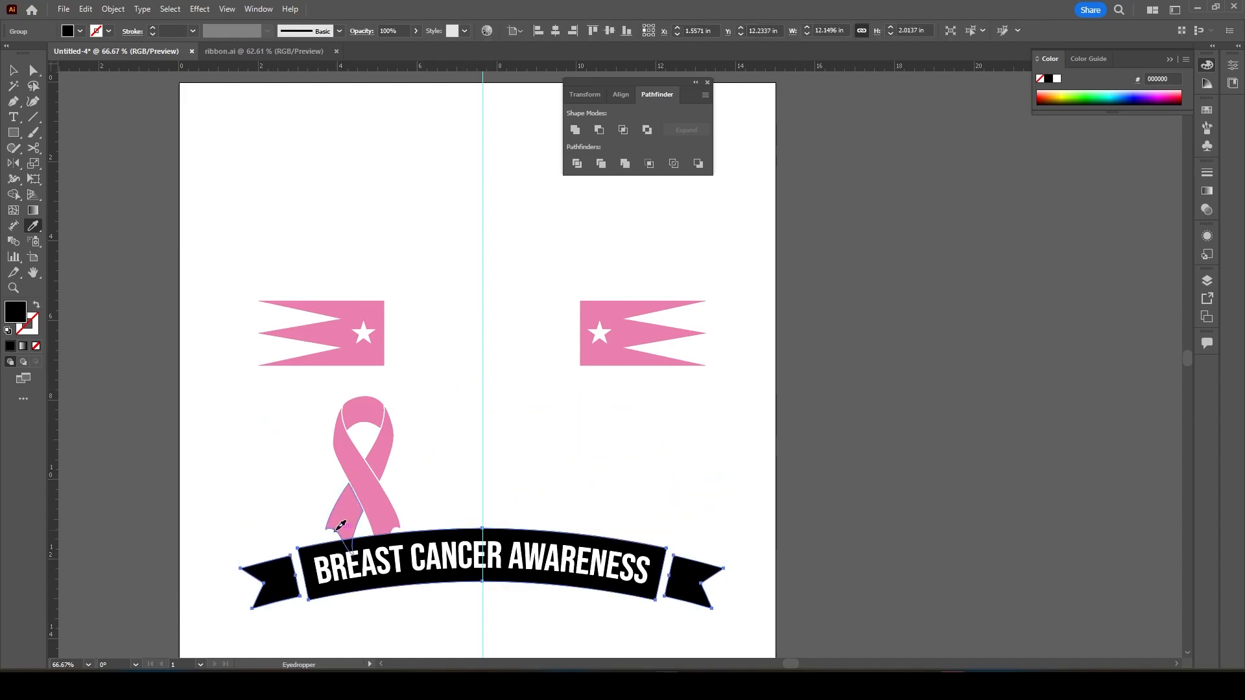
{"action": "left_click", "coordinate": [340, 525]}
{"action": "key", "text": "v"}
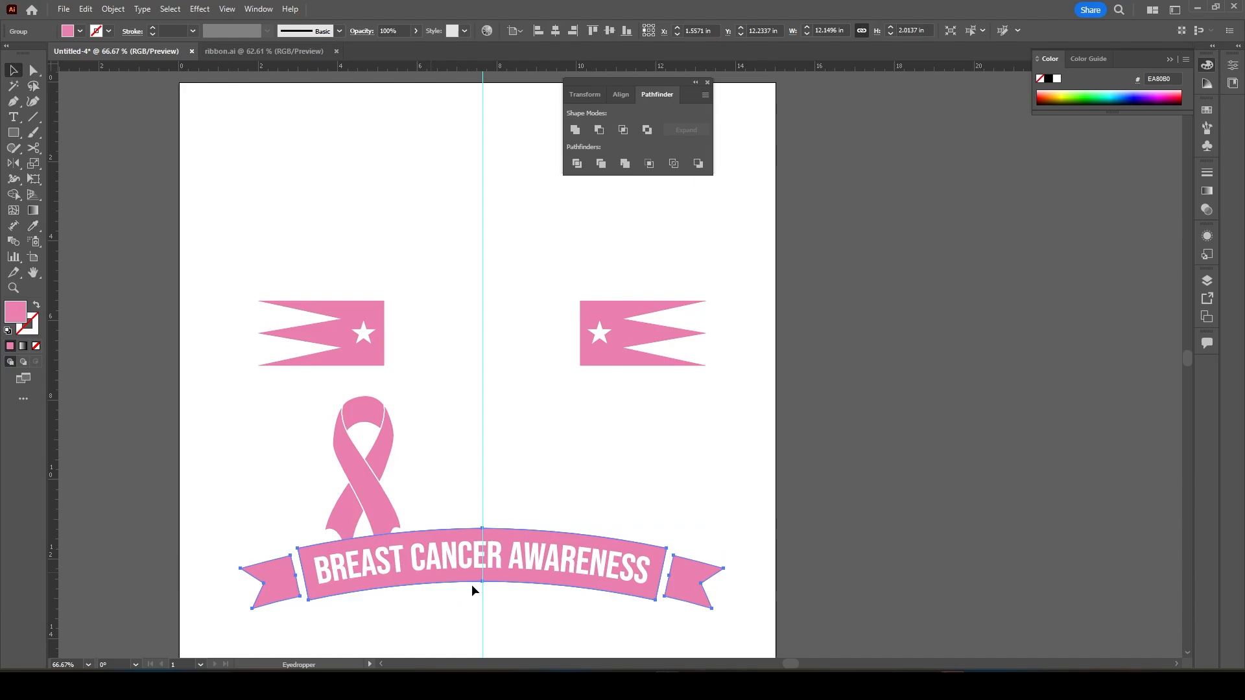
Select the whole design and centre it on the artboard.
{"action": "left_click", "coordinate": [659, 621]}
{"action": "left_click_drag", "start_coordinate": [803, 628], "coordinate": [177, 134]}
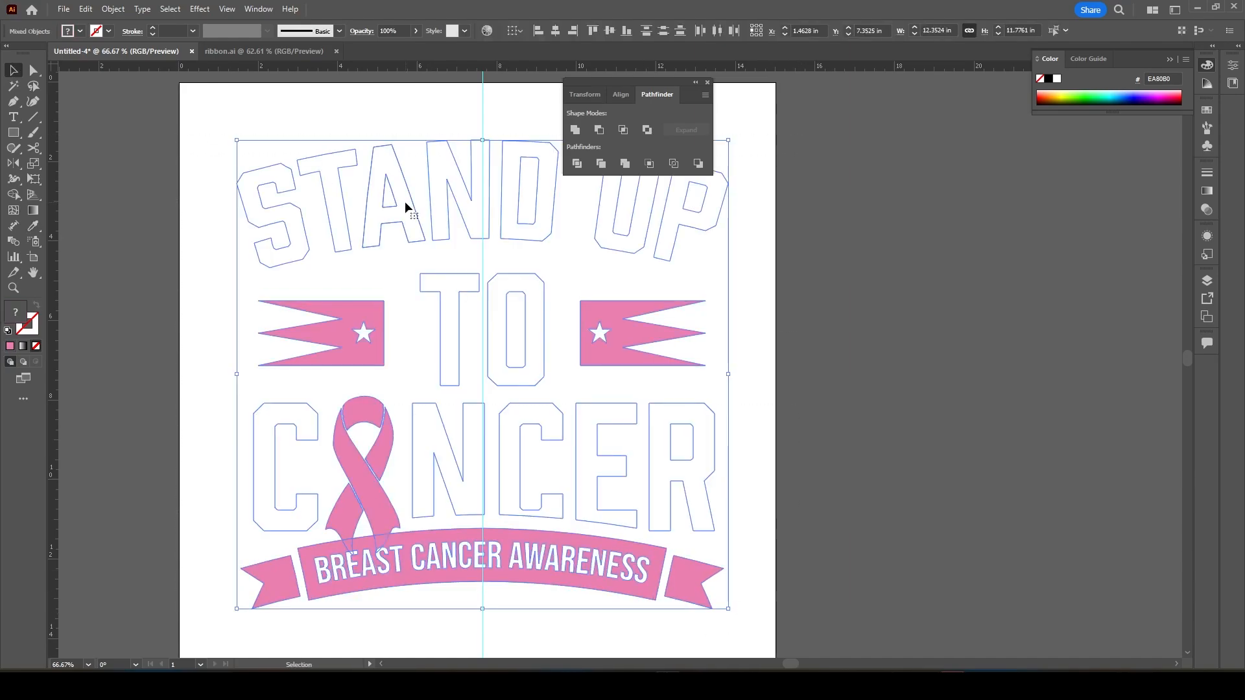
{"action": "key", "text": "a"}
{"action": "left_click", "coordinate": [612, 33]}
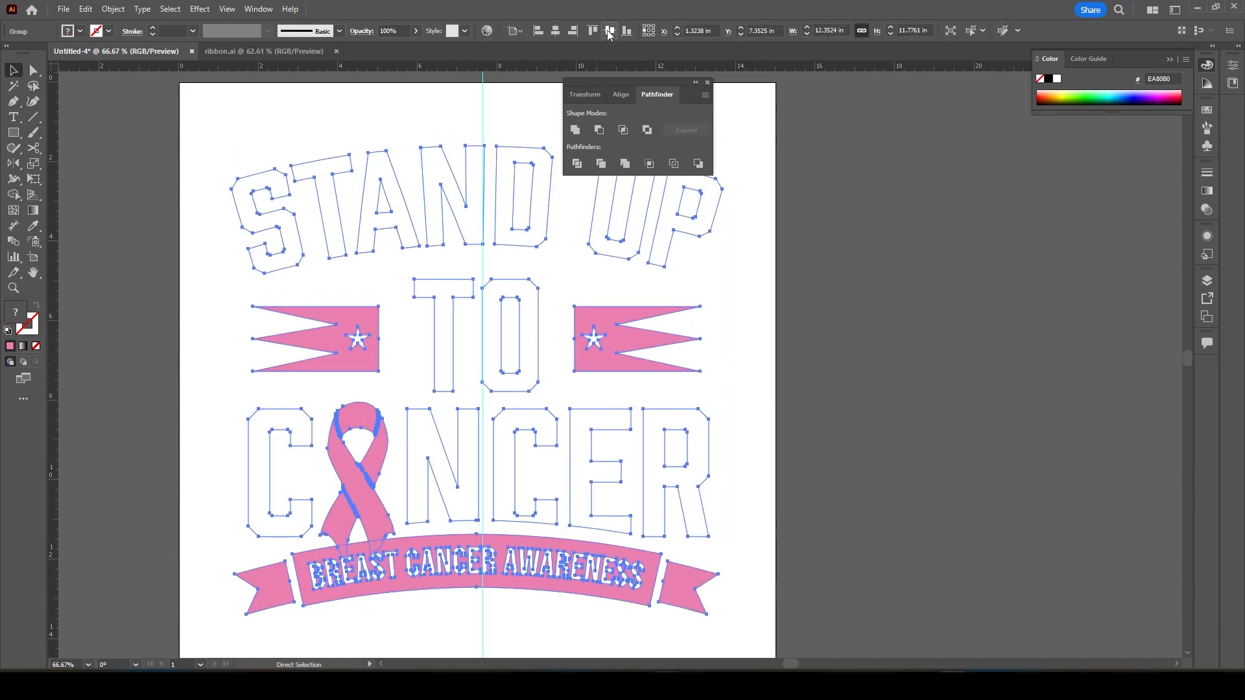
{"action": "left_click", "coordinate": [803, 353]}
{"action": "key", "text": "v"}
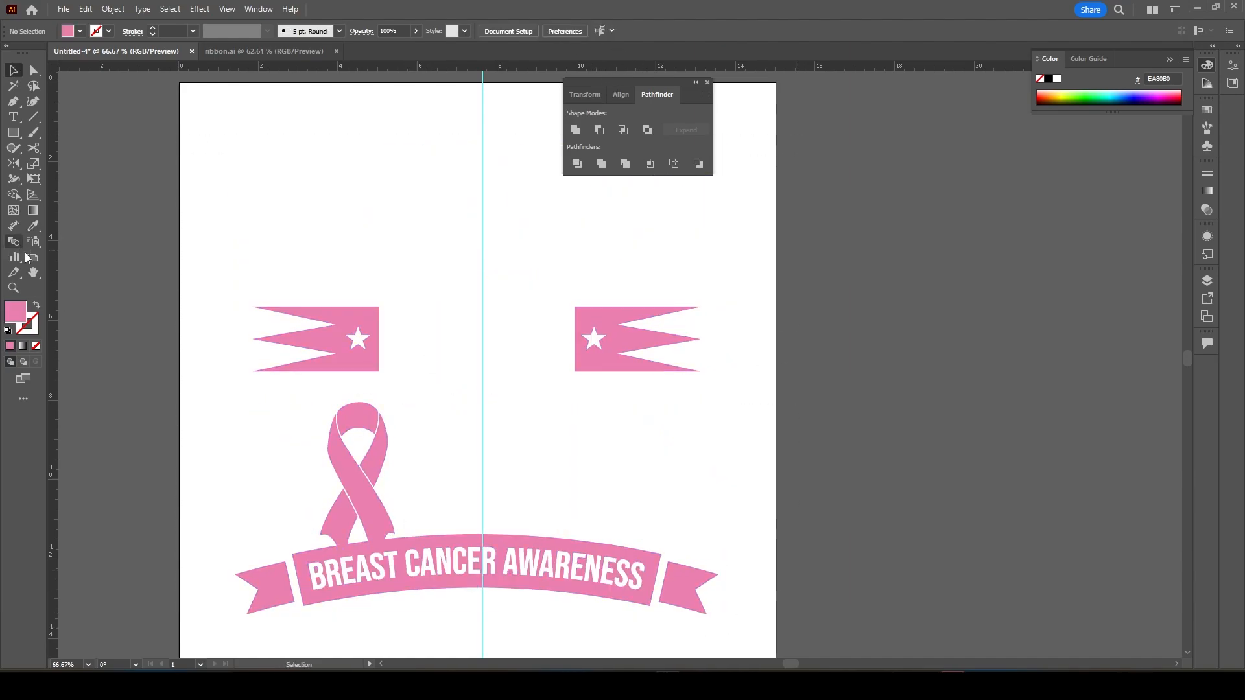
Draw a rectangle filled with 000000, about 15.07 × 14.96 in, covering the whole artboard.
{"action": "double_click", "coordinate": [27, 317]}
{"action": "type", "text": "000000"}
{"action": "key", "text": "Return"}
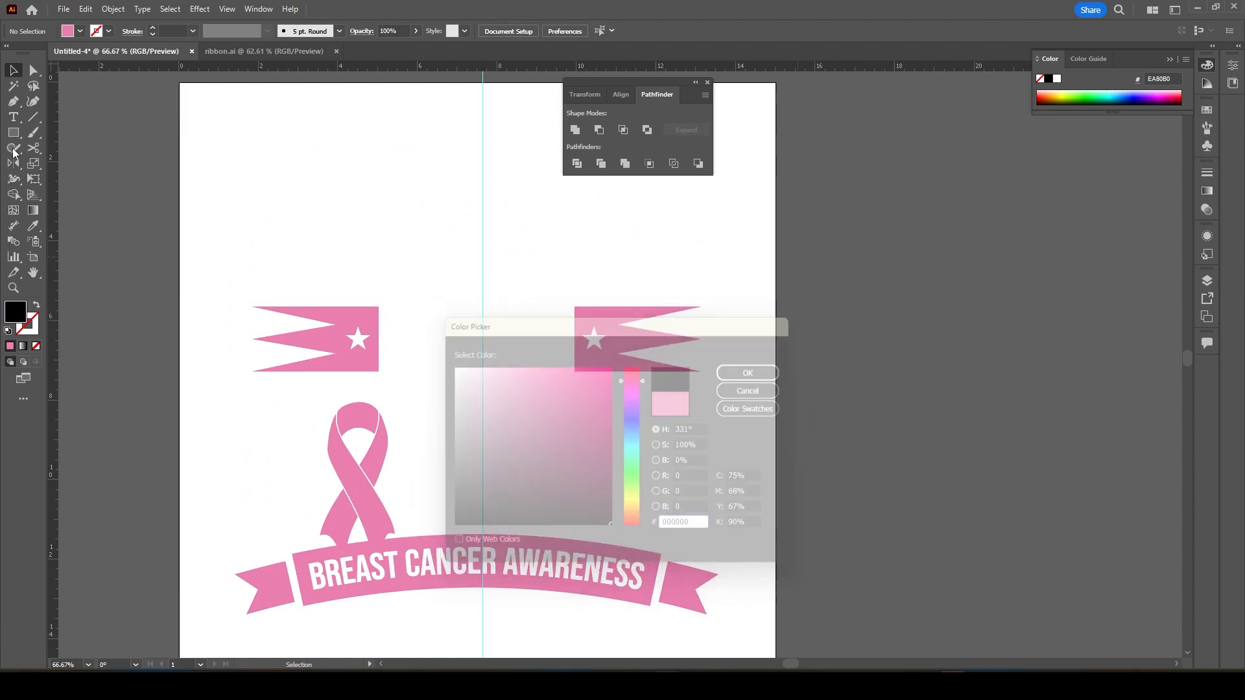
{"action": "left_click", "coordinate": [13, 132]}
{"action": "left_click_drag", "start_coordinate": [177, 83], "coordinate": [776, 456]}
{"action": "key", "text": "v"}
{"action": "scroll", "coordinate": [519, 402], "scroll_direction": "down", "scroll_amount": 3}
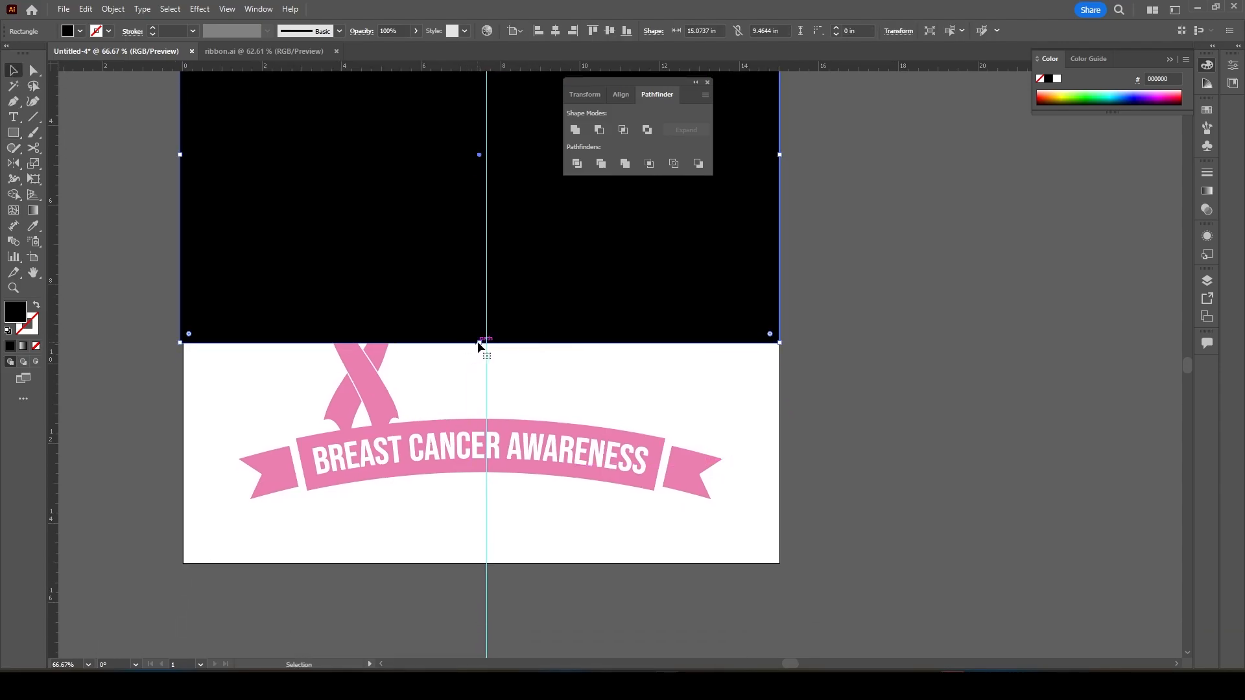
{"action": "left_click_drag", "start_coordinate": [478, 347], "coordinate": [499, 561]}
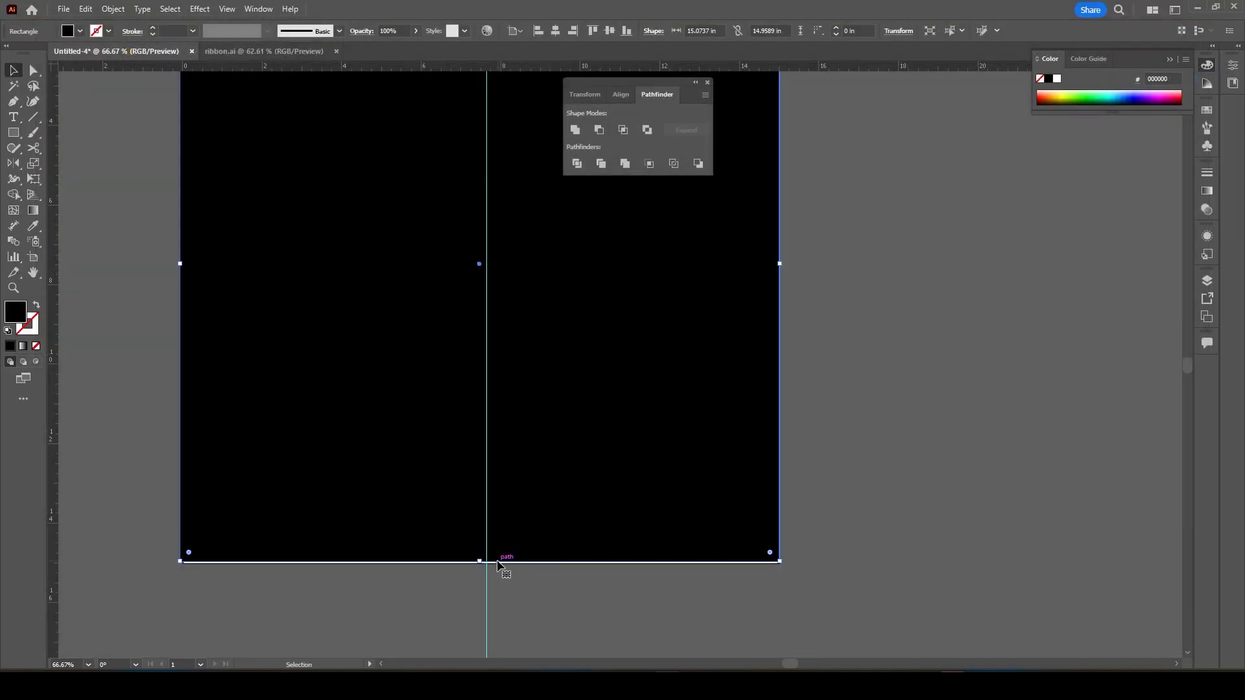
Send the black rectangle to the back as background, extend its lower edge slightly, and show the whole artboard without panels.
{"action": "key", "text": "ctrl+shift+bracketleft"}
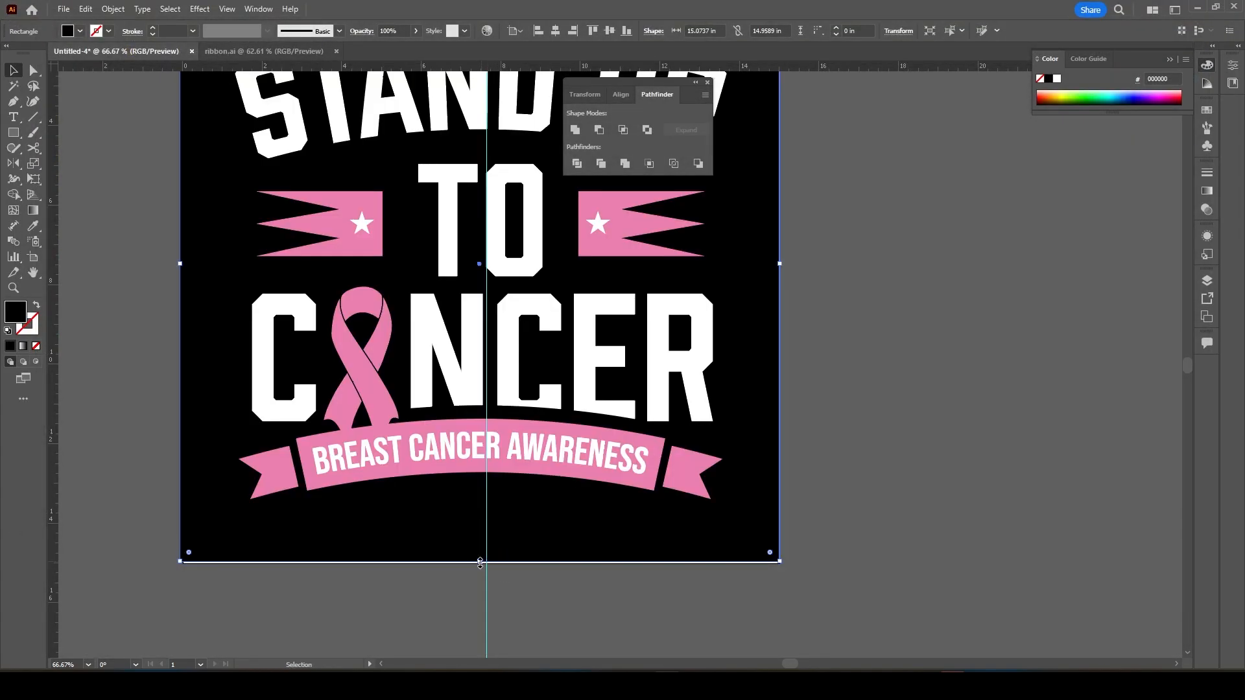
{"action": "left_click_drag", "start_coordinate": [480, 562], "coordinate": [481, 566]}
{"action": "left_click", "coordinate": [787, 545]}
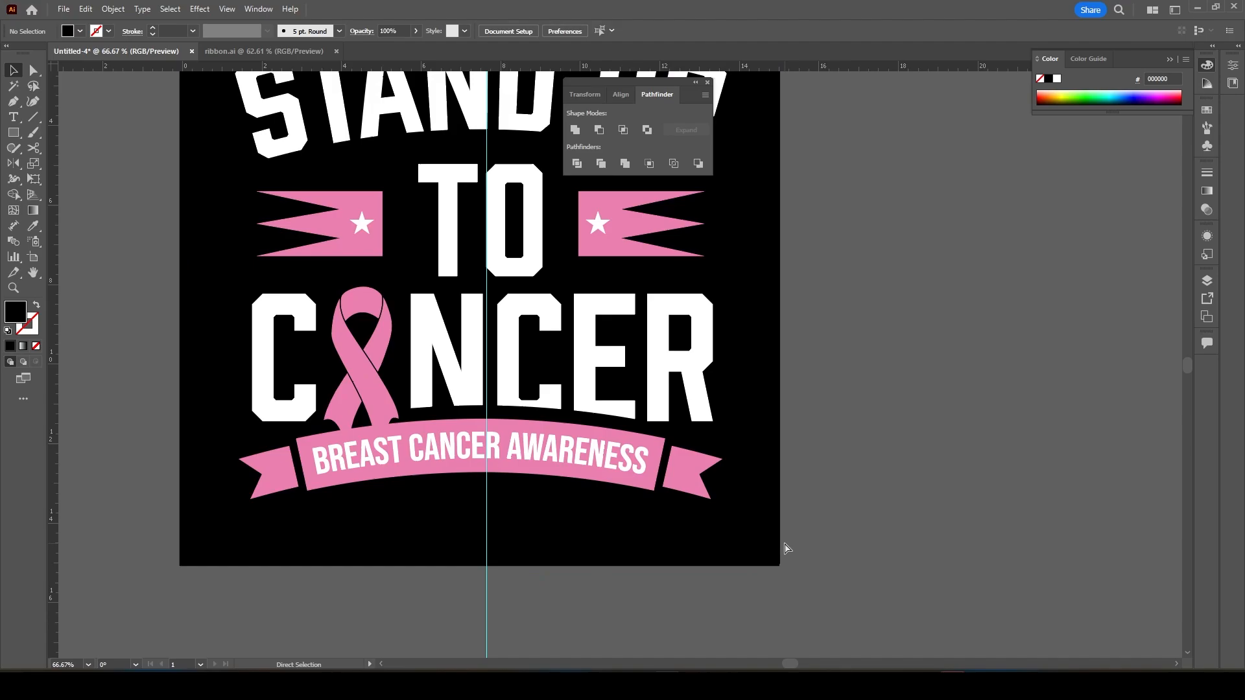
{"action": "key", "text": "ctrl+0"}
{"action": "key", "text": "Tab"}
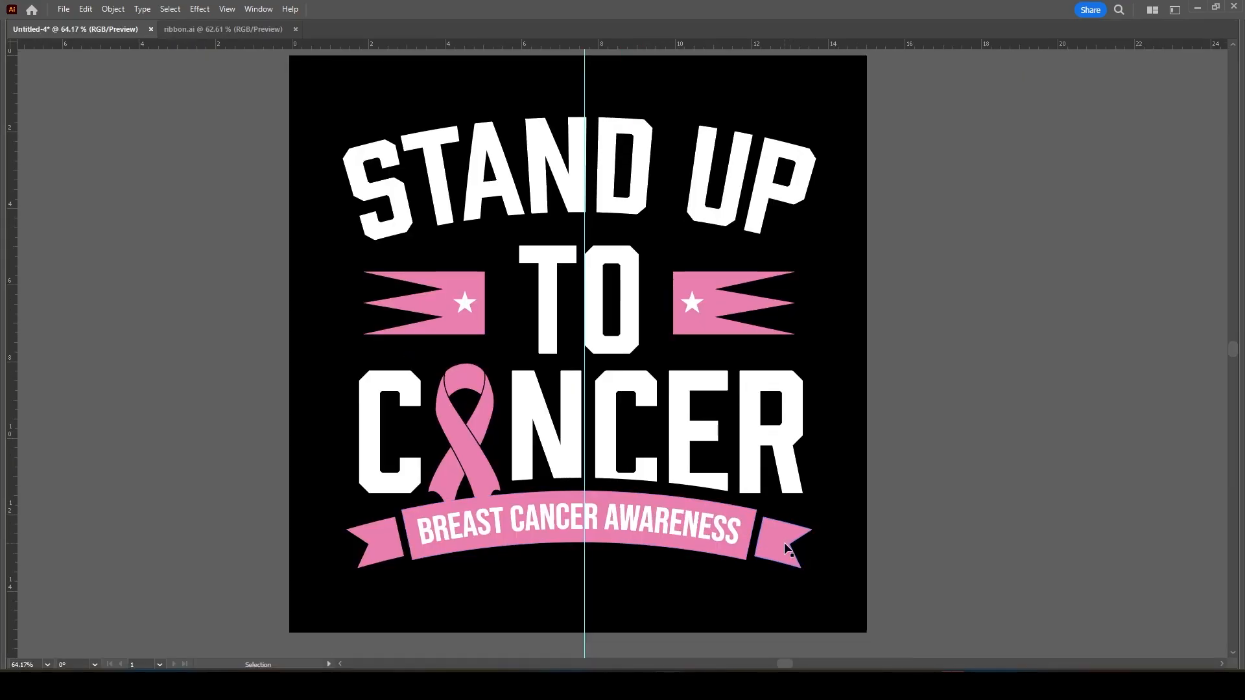